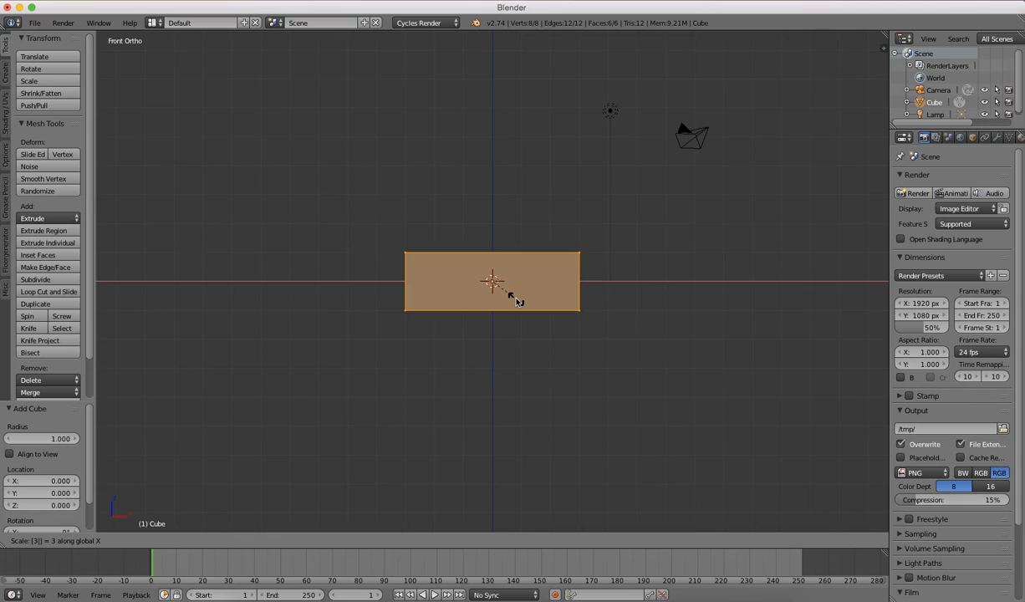
Stretch the cube along global X by a factor of 3 and again by 2, and return to Object Mode.
key(Return)
key(s)
key(x)
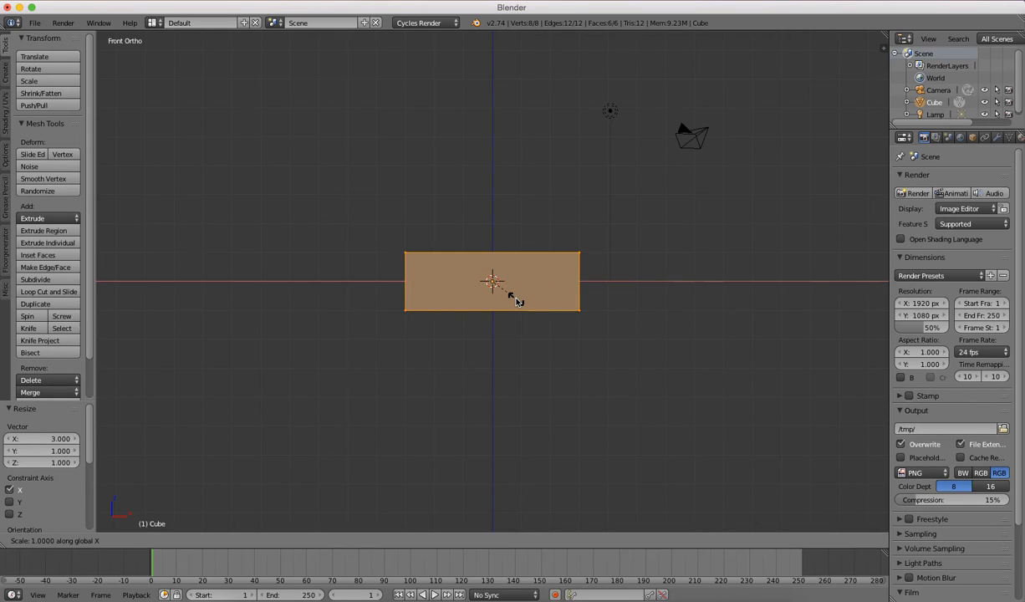
key(3)
key(BackSpace)
key(2)
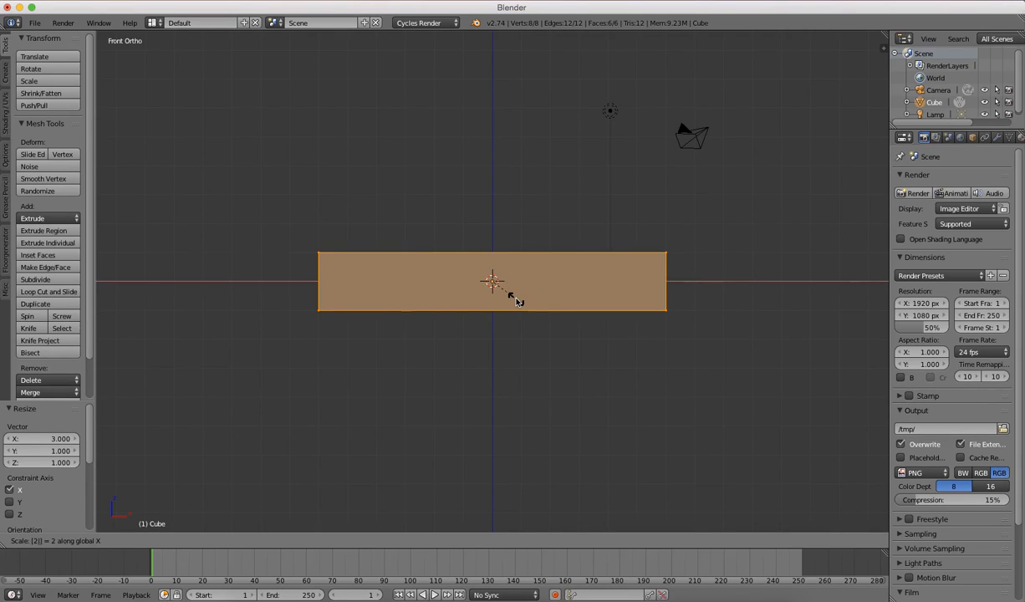
key(Return)
key(Tab)
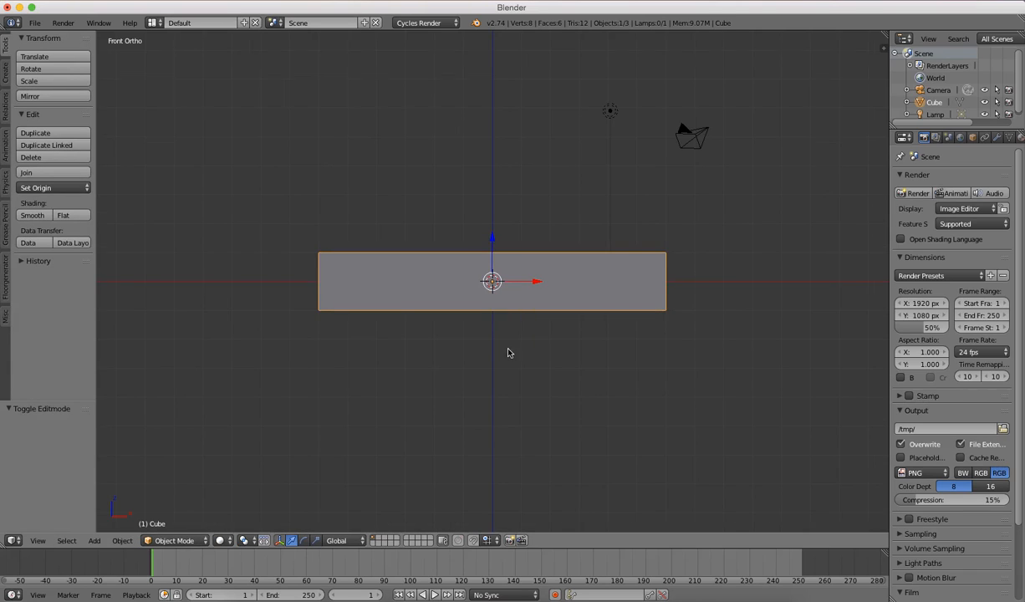
Add a Bevel modifier with default settings to the stretched cube and apply it.
scroll(508, 353, up, 1)
click(1002, 137)
click(958, 178)
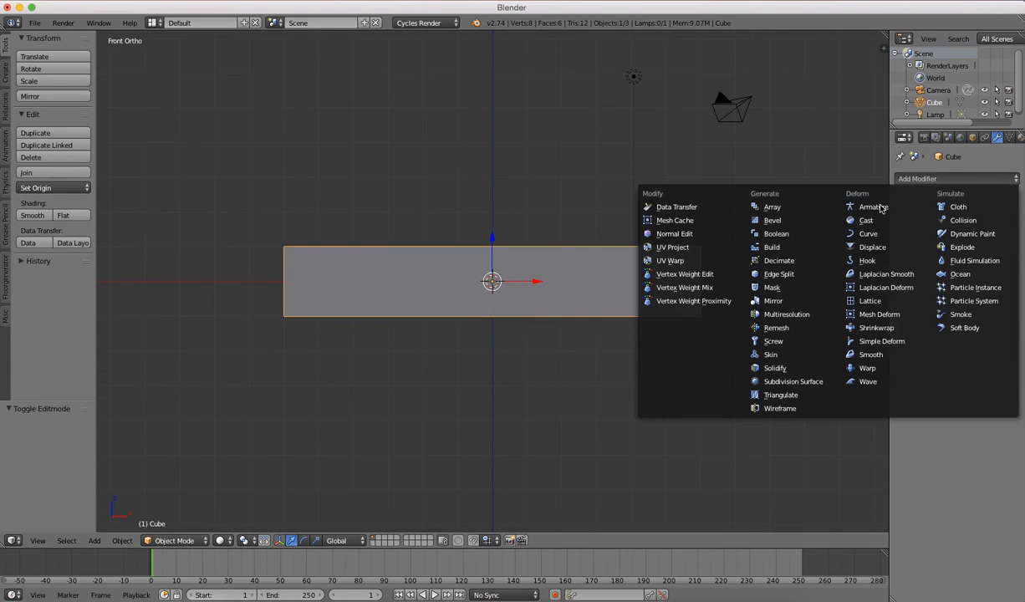
click(741, 224)
click(918, 219)
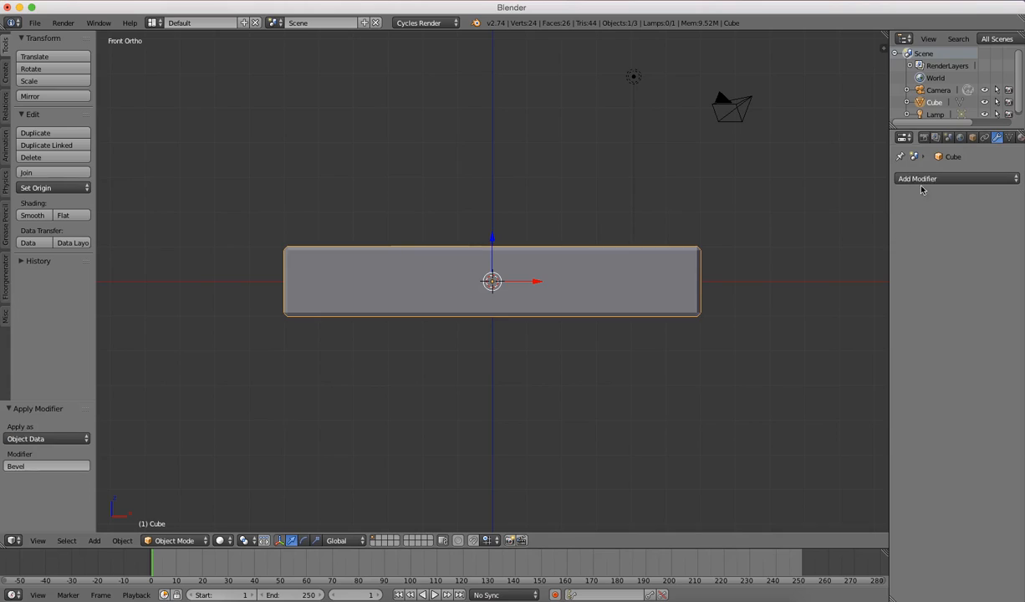
Add a Subdivision Surface modifier to the beveled box, raise its view subdivisions to 3 and apply it.
click(920, 178)
click(763, 378)
click(951, 262)
click(950, 263)
click(933, 220)
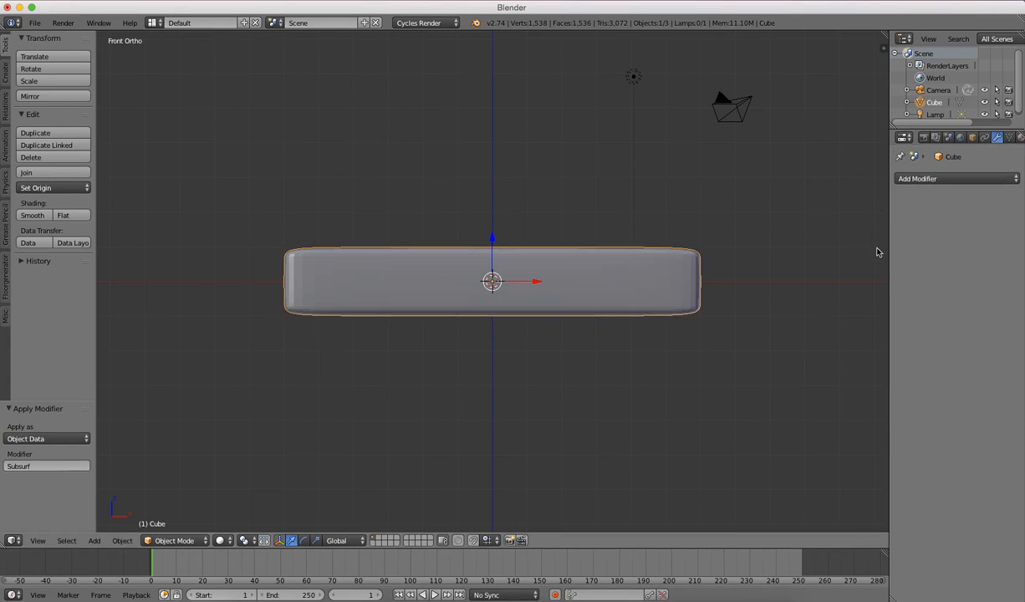
Widen the properties area, select the whole mesh in Edit Mode and make its normals consistent.
drag(888, 258, 848, 270)
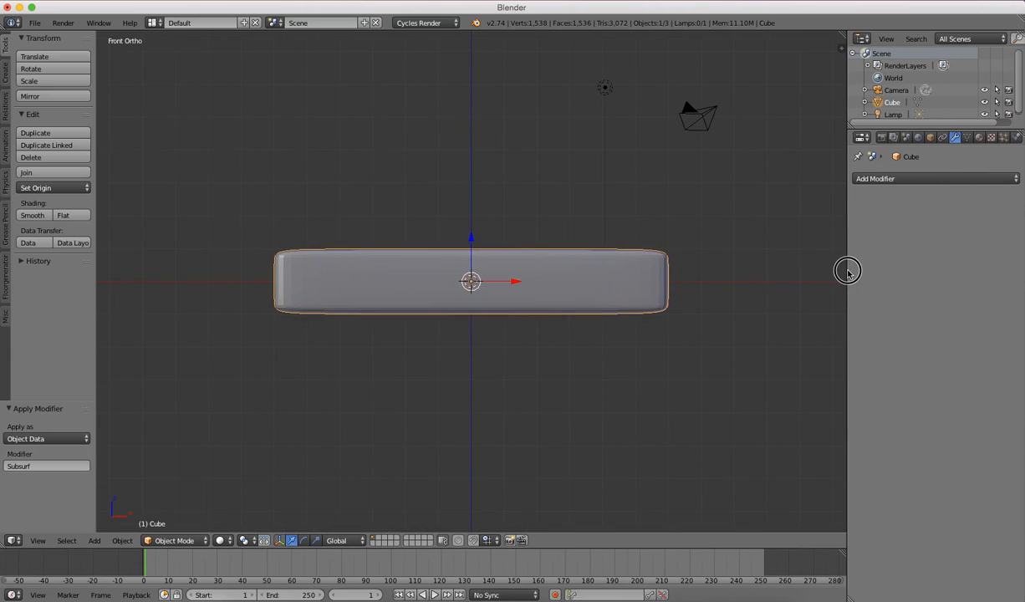
key(Tab)
key(Tab)
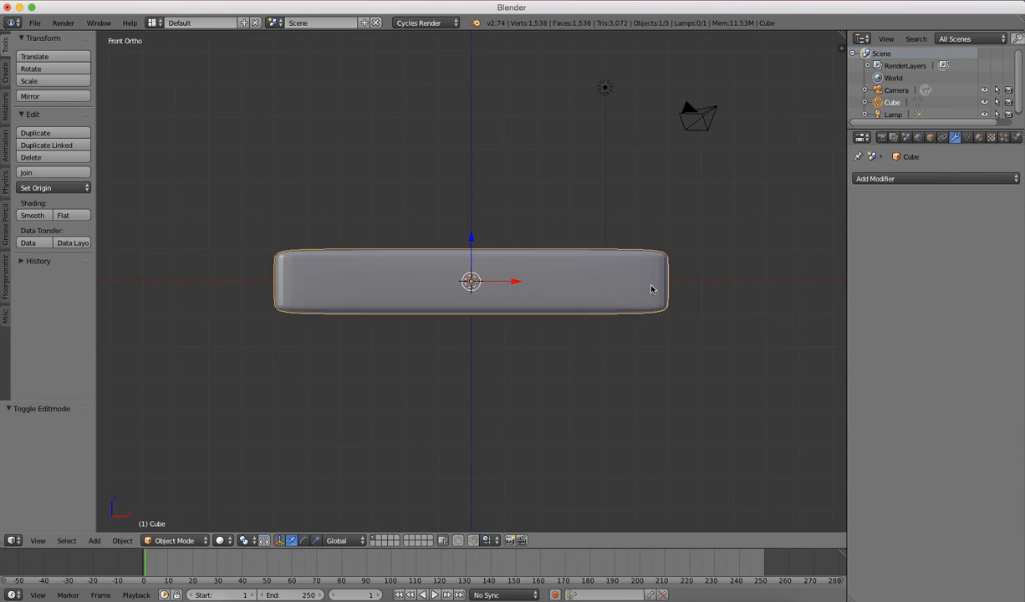
key(Tab)
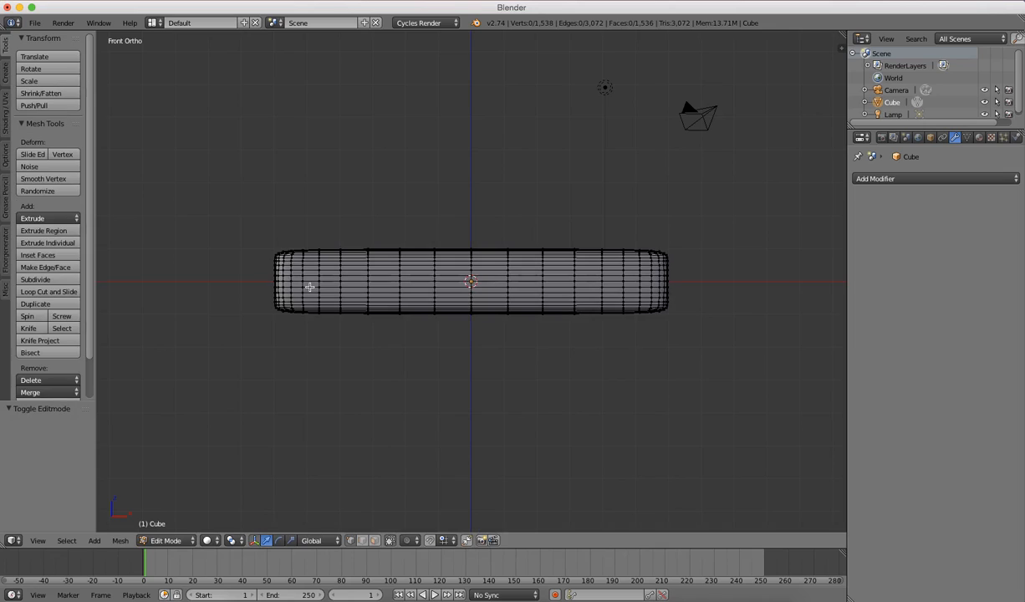
key(a)
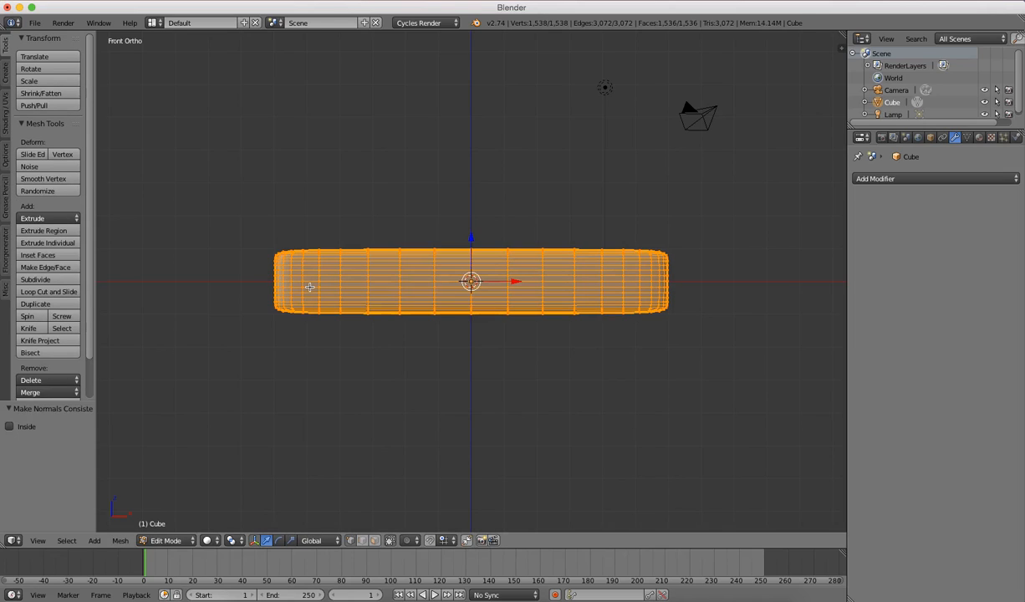
key(Tab)
key(Tab)
Deselect everything and, viewed from below in face selection mode, select the face loop running around the body's lower edge.
key(ctrl+KP_7)
scroll(316, 378, up, 4)
key(a)
scroll(332, 371, down, 2)
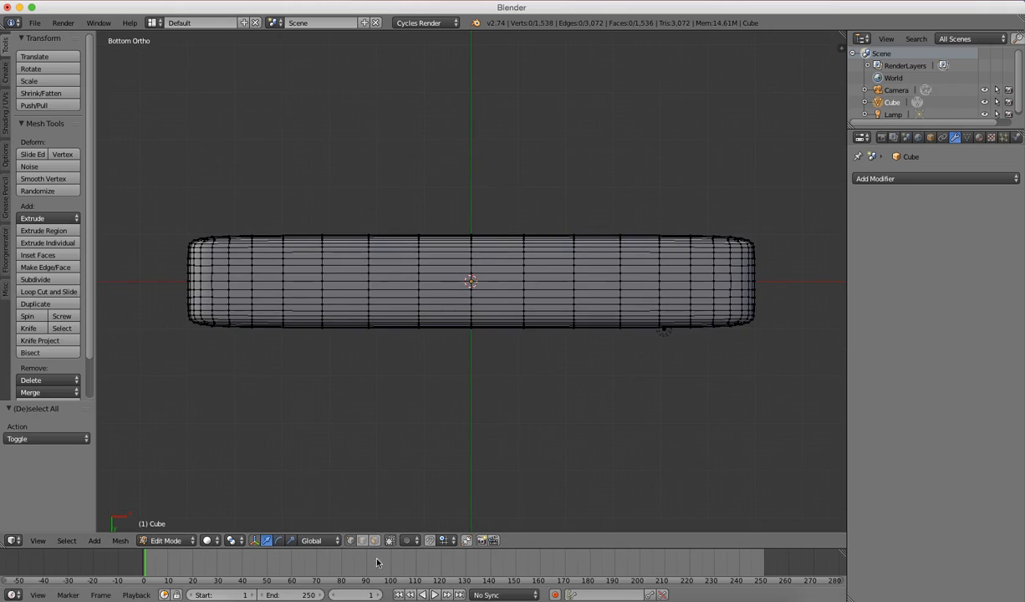
alt+click(191, 246)
alt+click(196, 249)
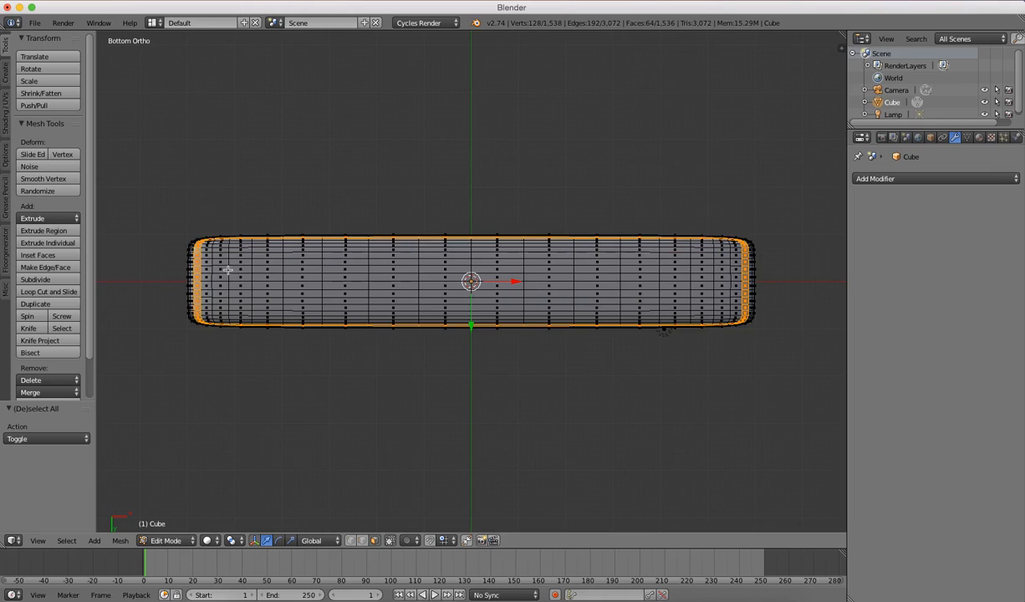
Use Circle Select to add all remaining faces of the body's underside to the selection and remove stray side faces.
click(69, 540)
click(68, 509)
mouse_move(219, 250)
mouse_down()
mouse_move(223, 307)
mouse_move(296, 307)
mouse_move(271, 328)
mouse_up()
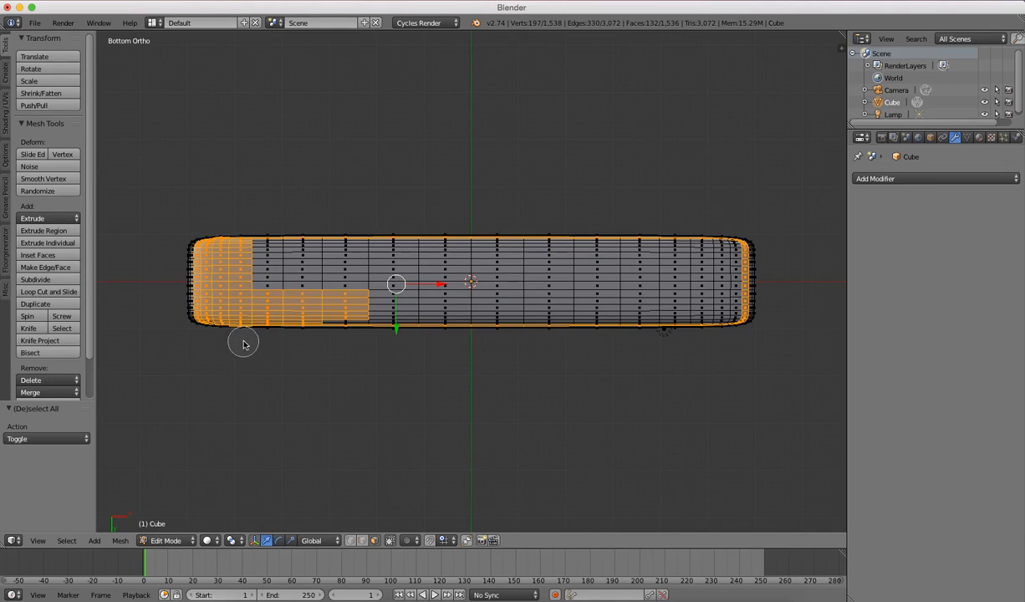
middle_drag(241, 343, 238, 325)
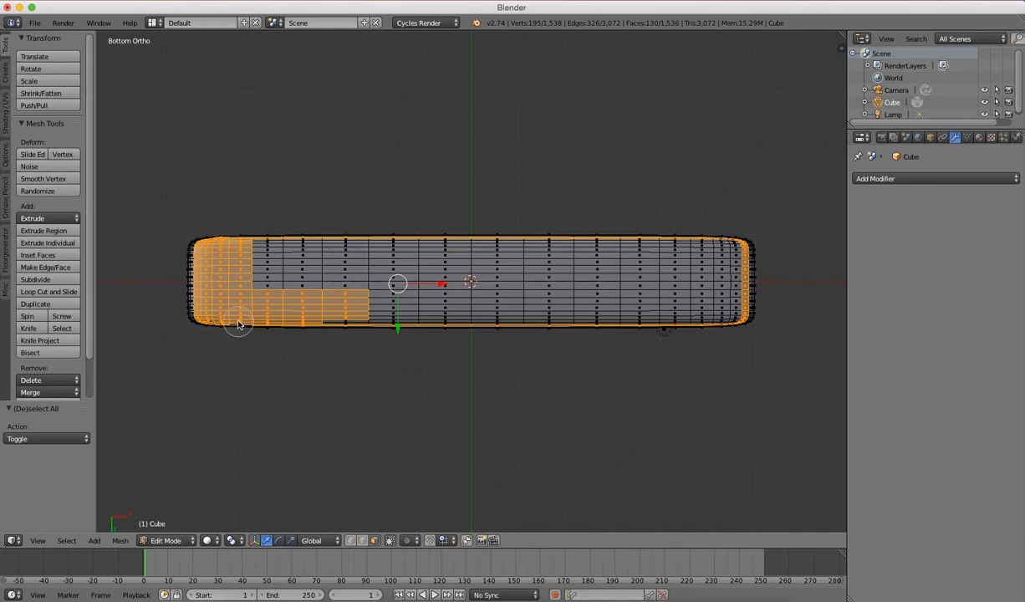
mouse_move(238, 314)
mouse_down()
mouse_move(299, 293)
mouse_move(378, 312)
mouse_move(721, 309)
mouse_move(728, 254)
mouse_move(660, 255)
mouse_up()
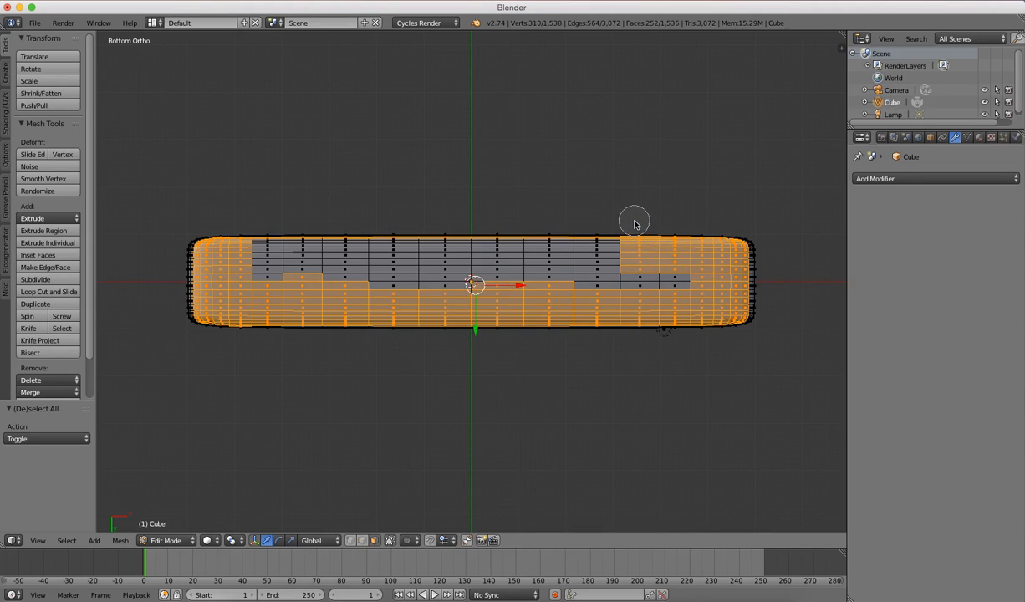
click(646, 252)
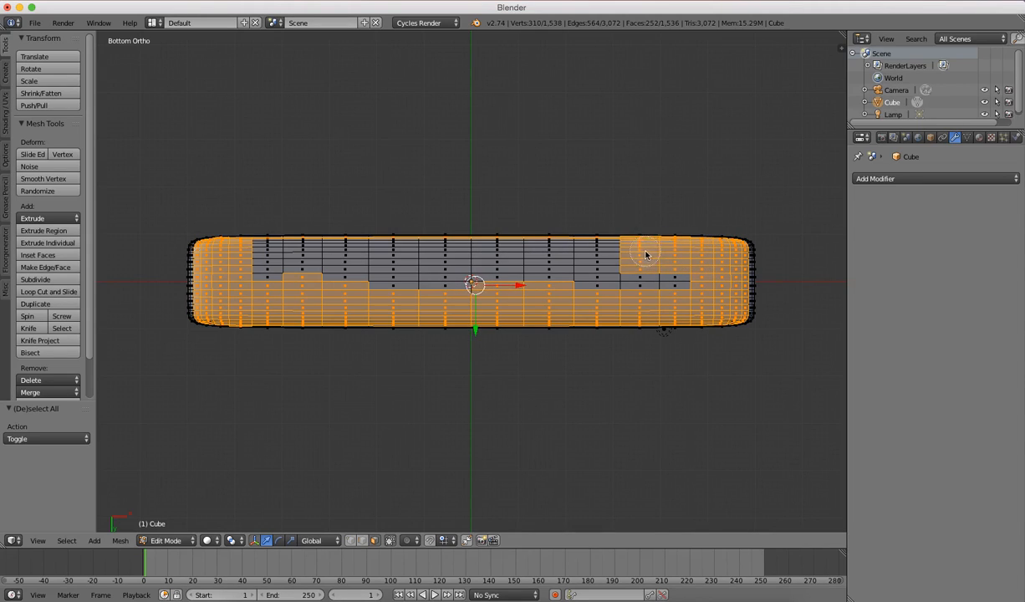
mouse_move(657, 248)
mouse_down()
mouse_move(666, 283)
mouse_move(584, 266)
mouse_move(600, 254)
mouse_move(524, 252)
mouse_move(513, 268)
mouse_move(449, 268)
mouse_move(432, 254)
mouse_move(272, 257)
mouse_move(403, 286)
mouse_up()
right_click(404, 286)
mouse_move(403, 286)
middle_down()
mouse_move(383, 360)
mouse_move(367, 372)
middle_up()
mouse_move(361, 294)
middle_down()
mouse_move(374, 295)
mouse_move(349, 298)
middle_up()
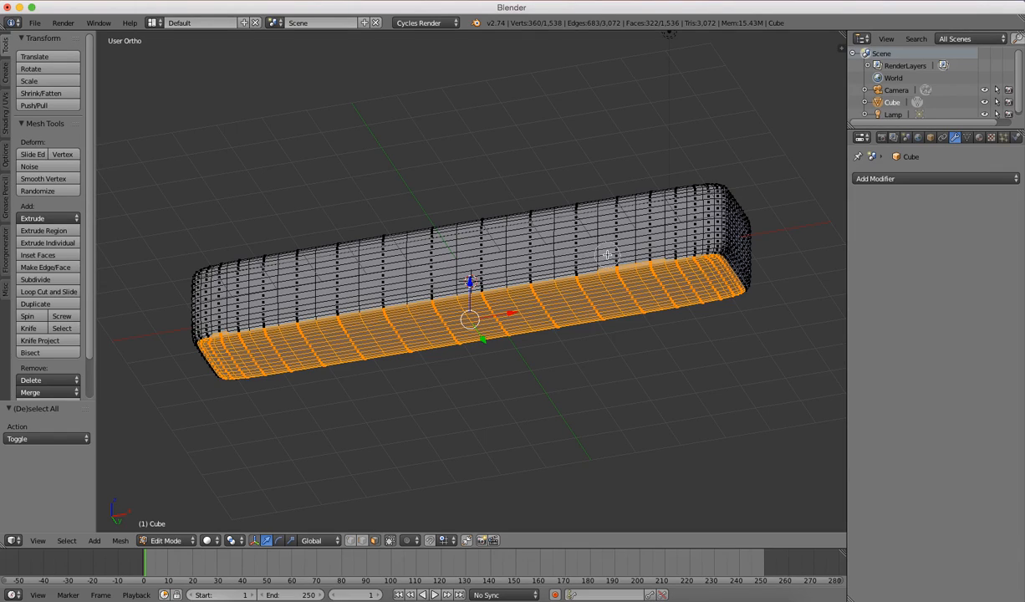
mouse_move(610, 255)
middle_down()
mouse_move(635, 253)
mouse_move(350, 242)
middle_up()
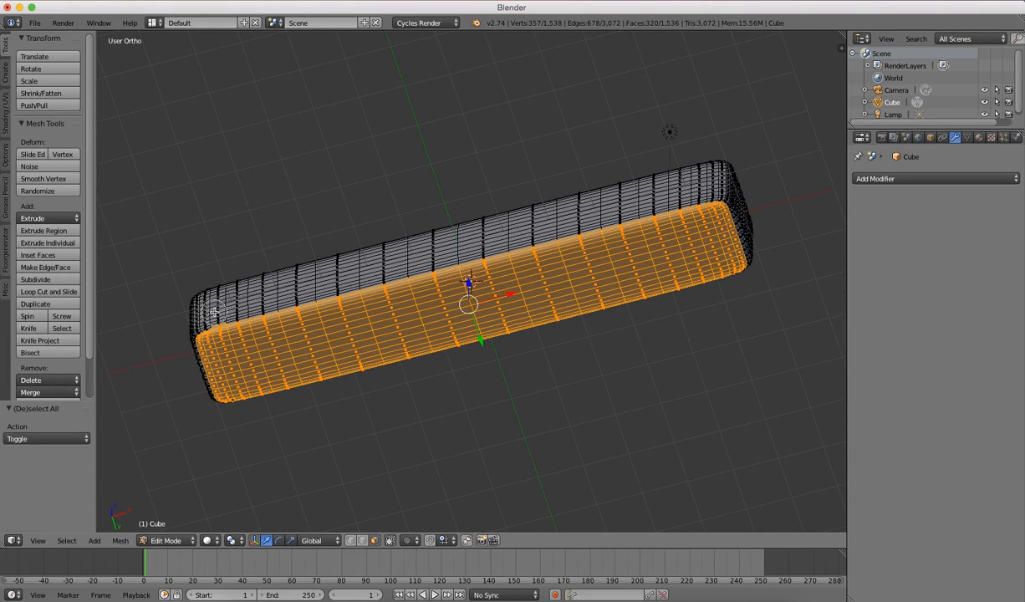
middle_drag(239, 327, 246, 221)
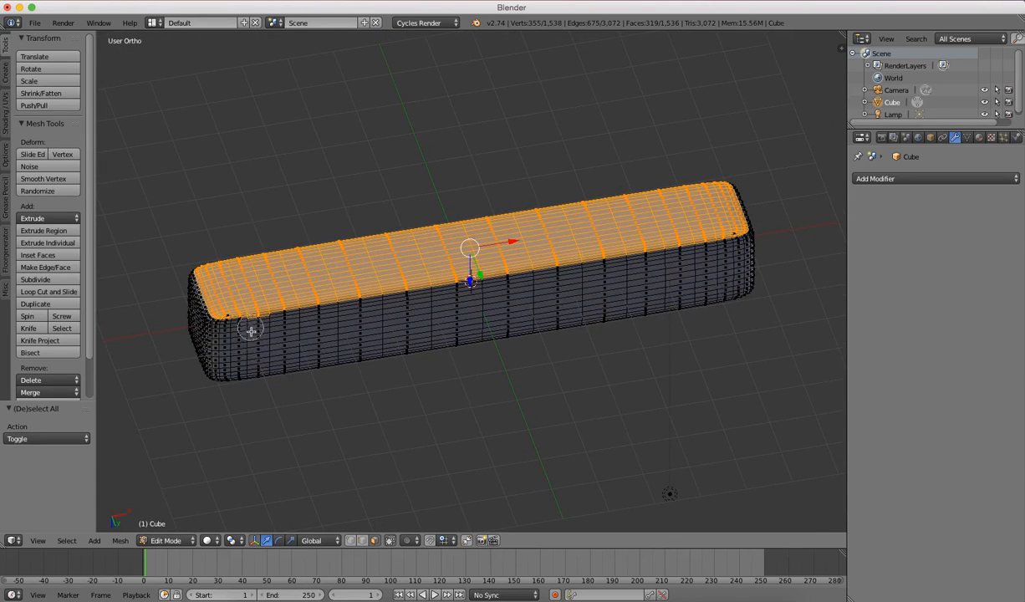
key(Escape)
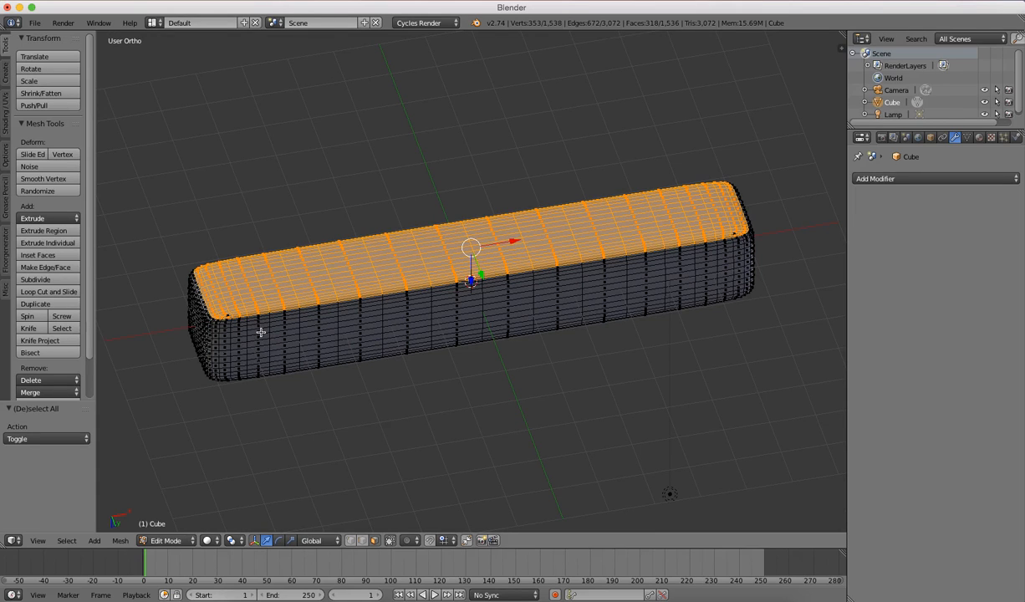
Complete the underside selection by adding the missed corner face at the body's +X end.
scroll(298, 334, up, 5)
scroll(737, 273, down, 3)
shift+middle_drag(726, 279, 373, 373)
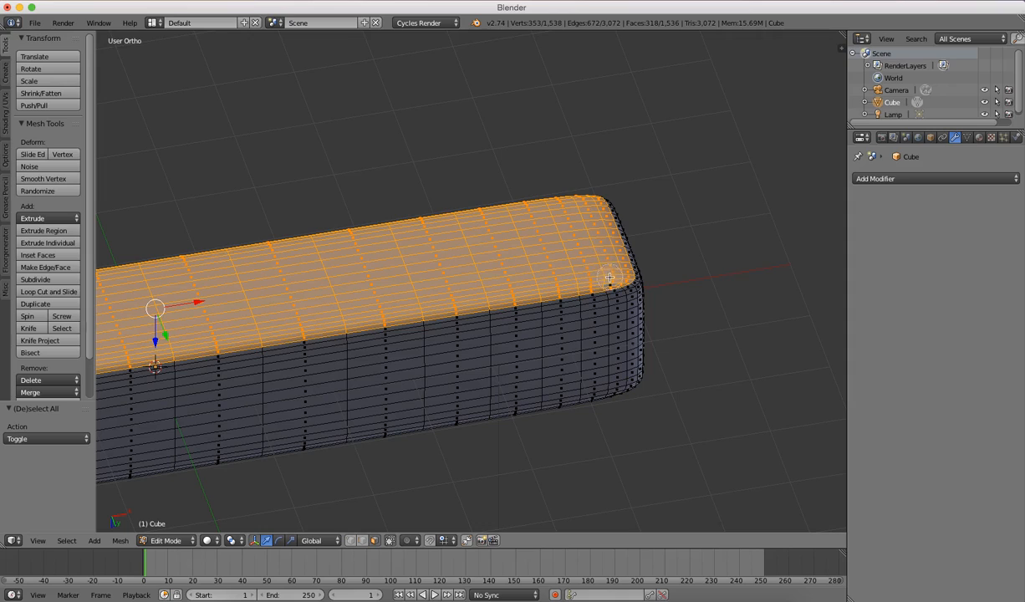
key(ctrl+KP_7)
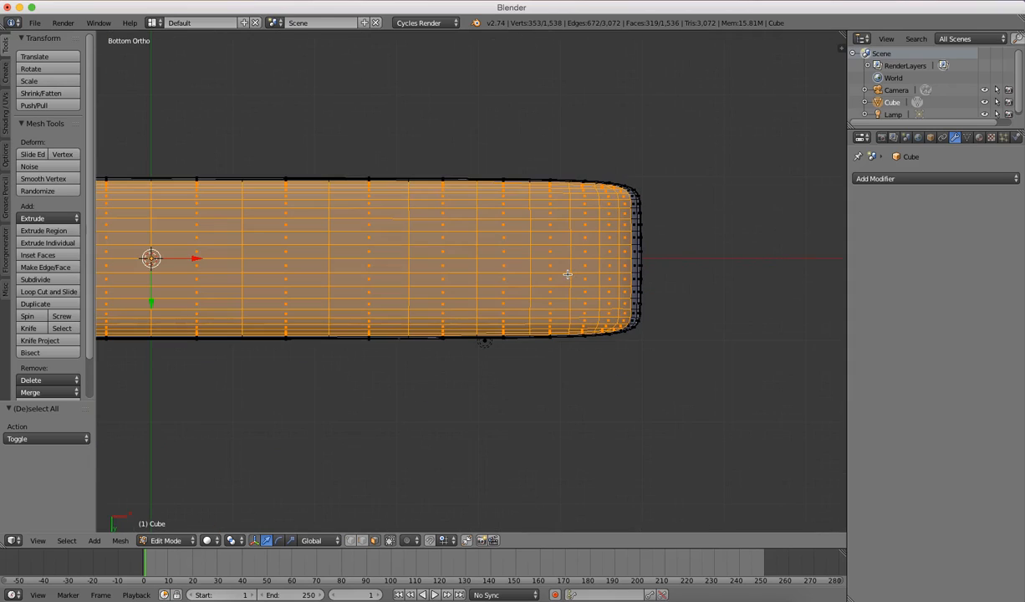
Flatten the selected underside faces by scaling them to 0 along Z and raise them by about 0.037.
text(s)
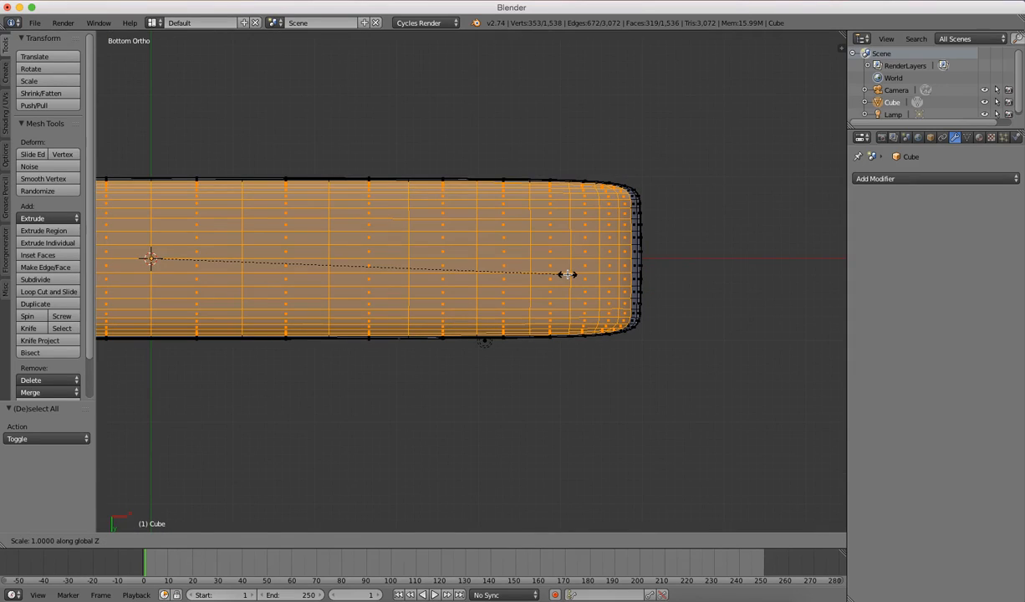
text(0)
key(Return)
key(KP_1)
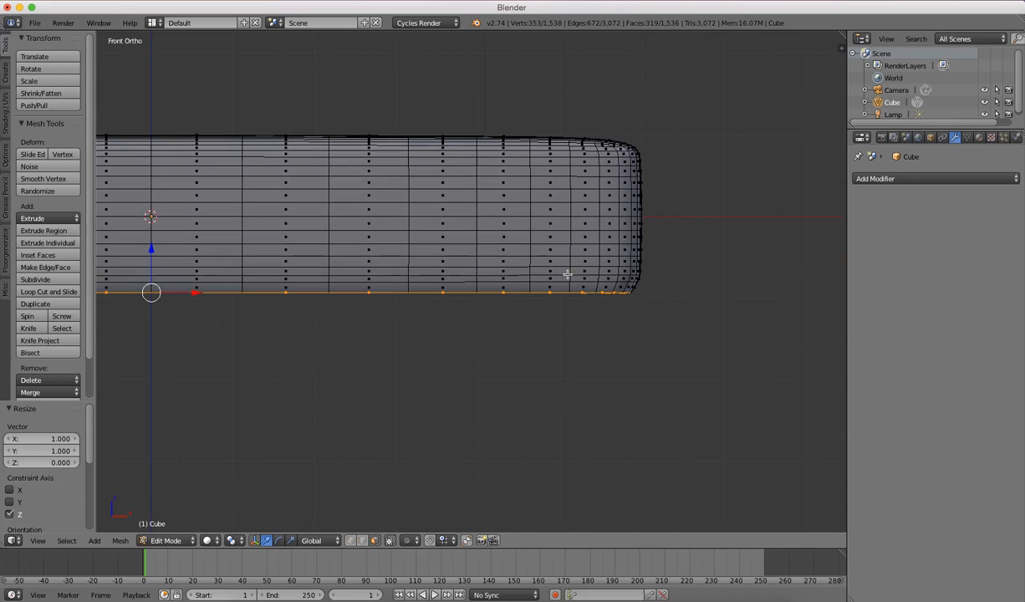
scroll(268, 317, down, 5)
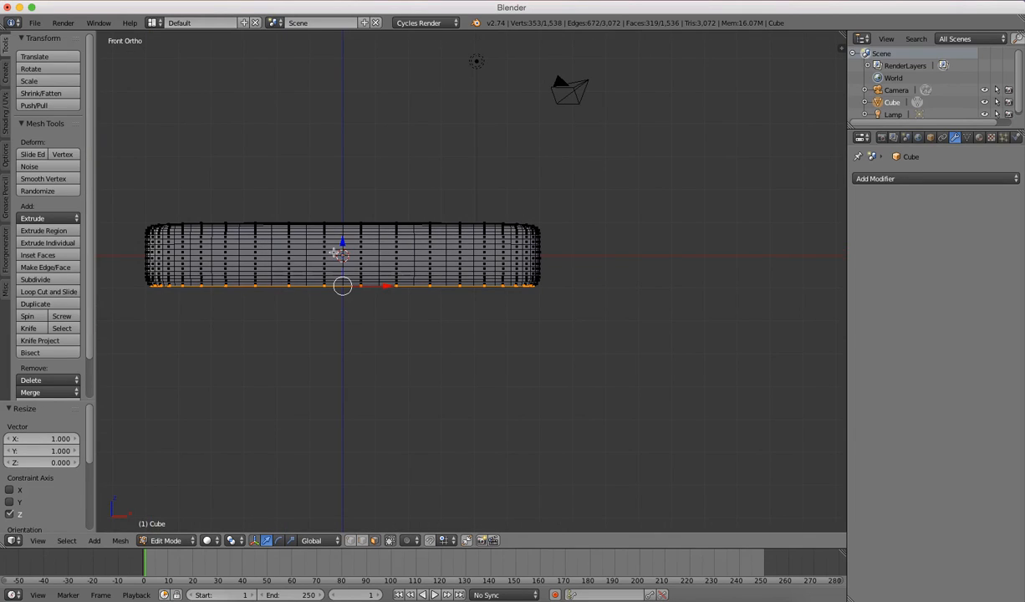
drag(342, 252, 343, 250)
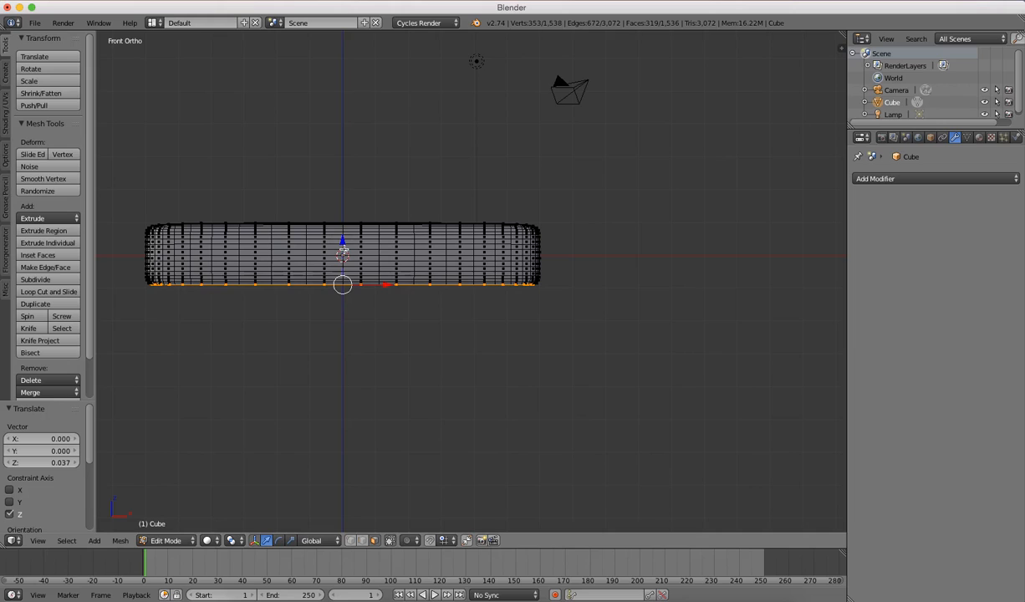
Deselect all and, in the left side view, border-select the faces of the upper end area, leaving out the rounded edges.
key(a)
key(KP_3)
scroll(438, 404, up, 6)
scroll(414, 426, down, 1)
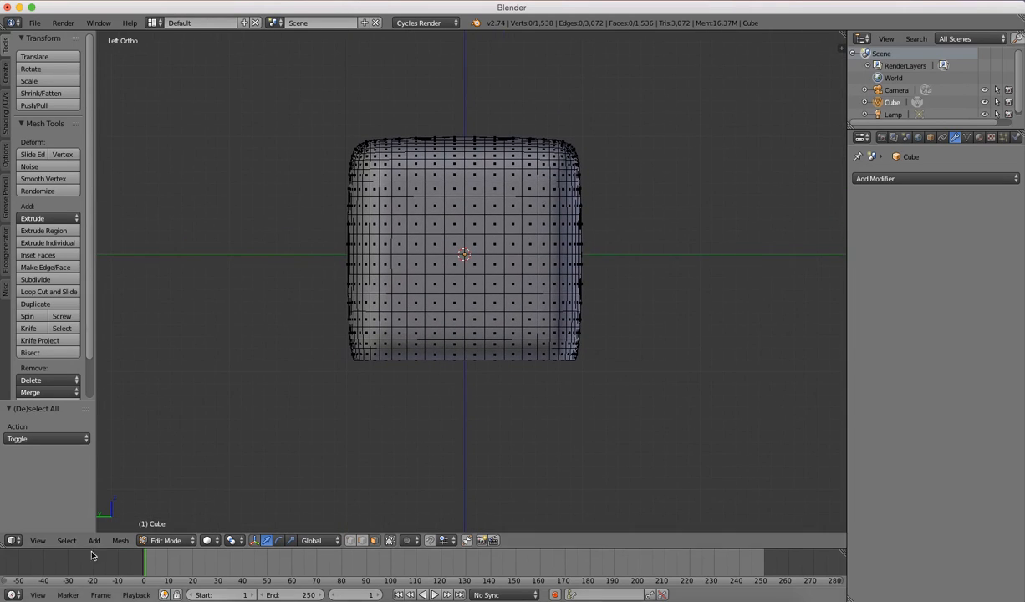
click(66, 540)
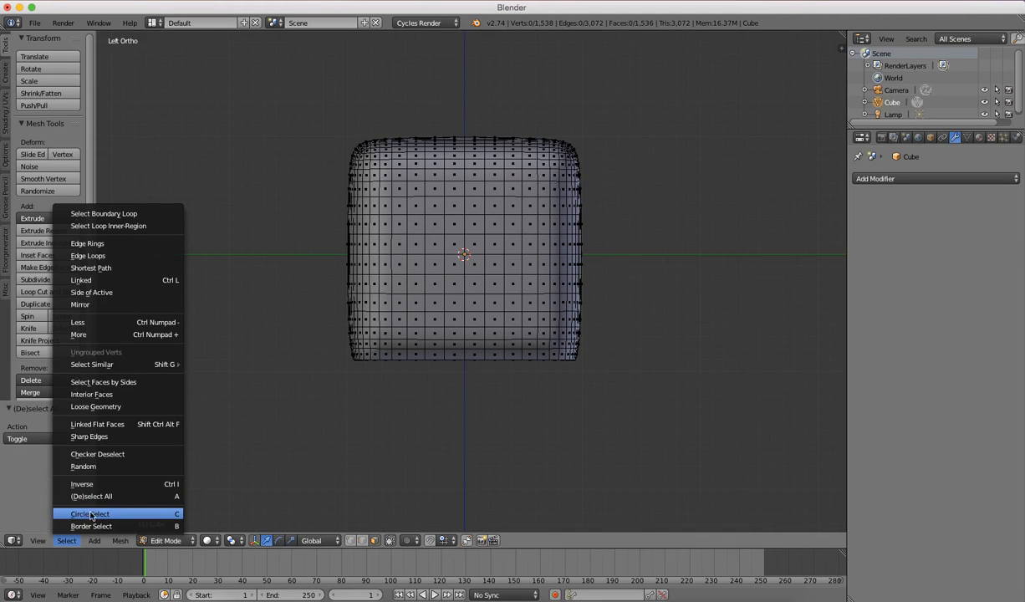
click(104, 526)
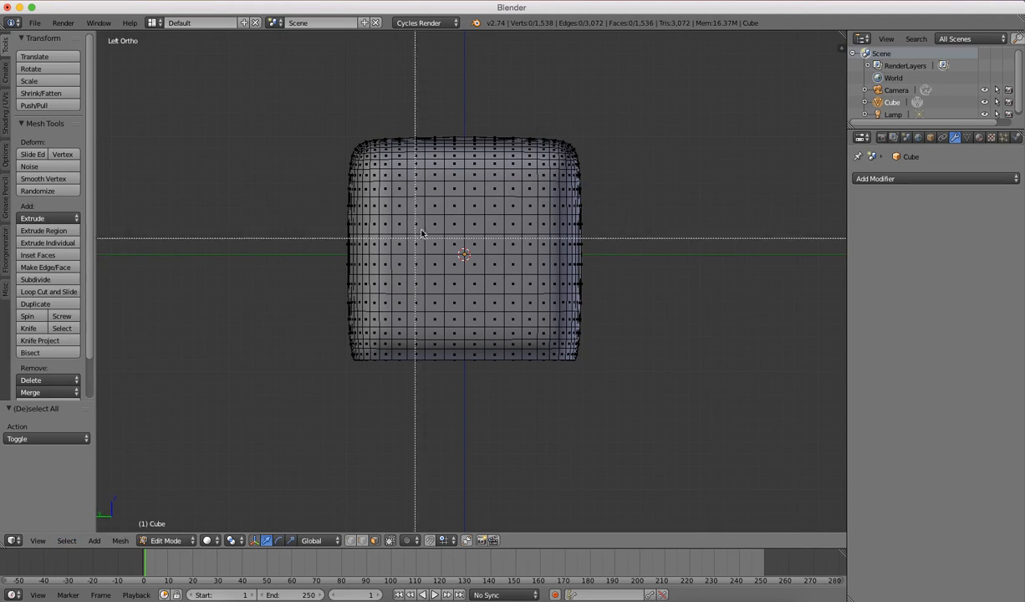
drag(362, 154, 554, 270)
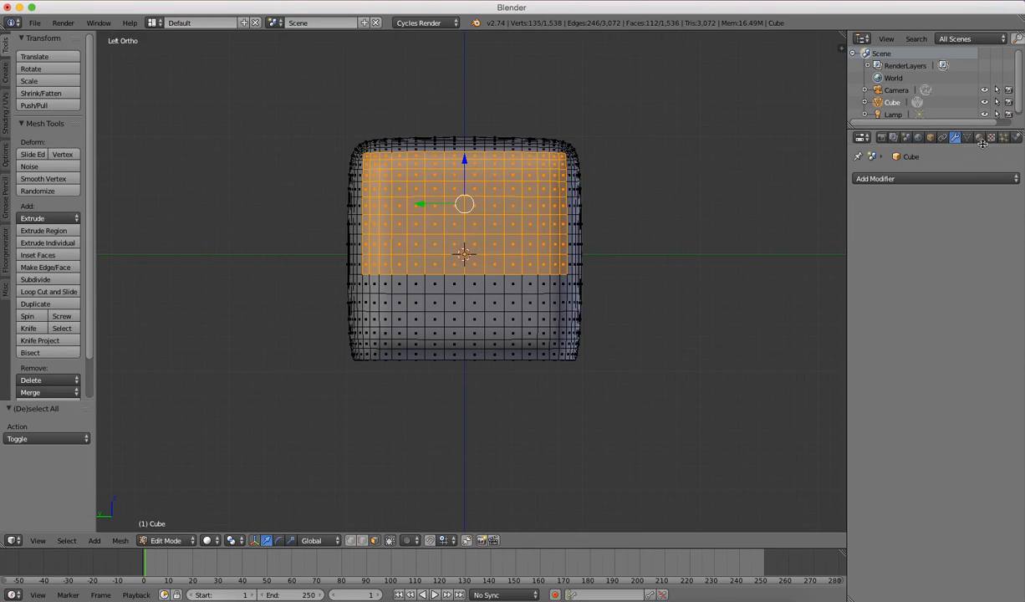
Create a new material for the body and name it Train.
click(980, 138)
click(878, 226)
click(882, 235)
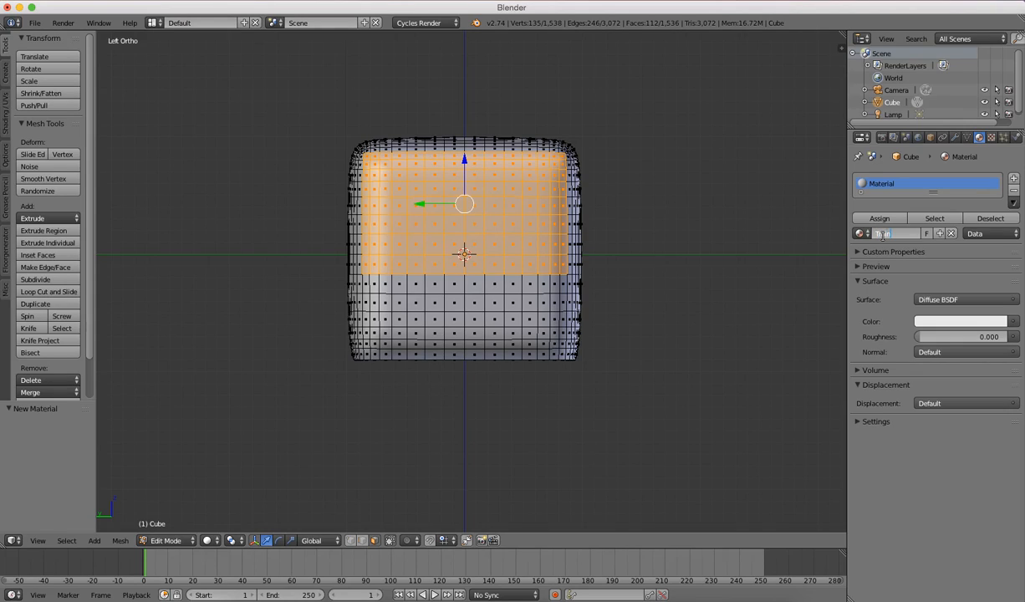
key(Return)
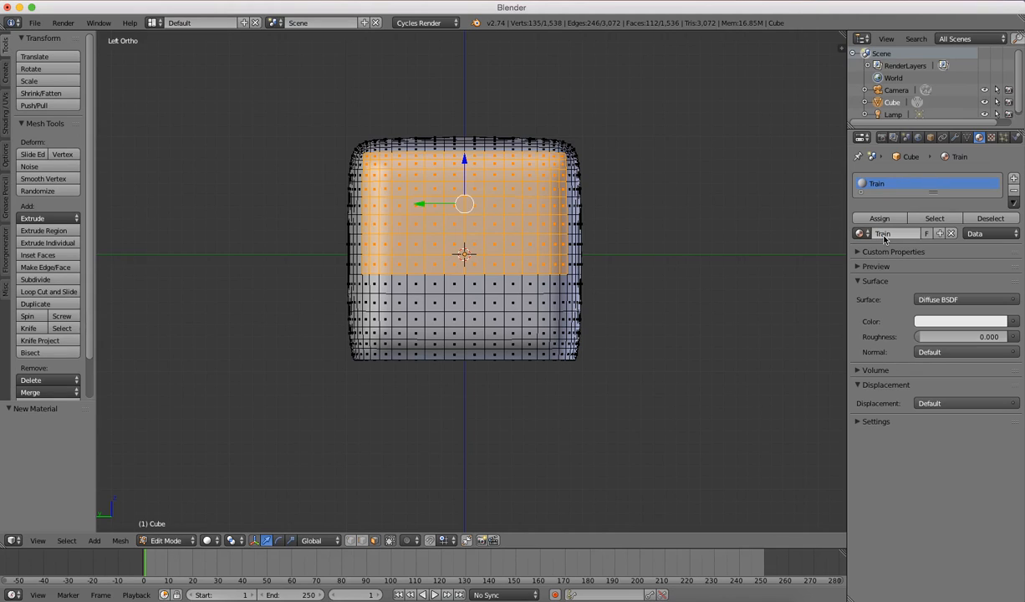
Set the Train material's surface to a Mix Shader with factor 1.000, combining Diffuse BSDF and Glossy BSDF, and show the material preview.
click(970, 300)
click(845, 215)
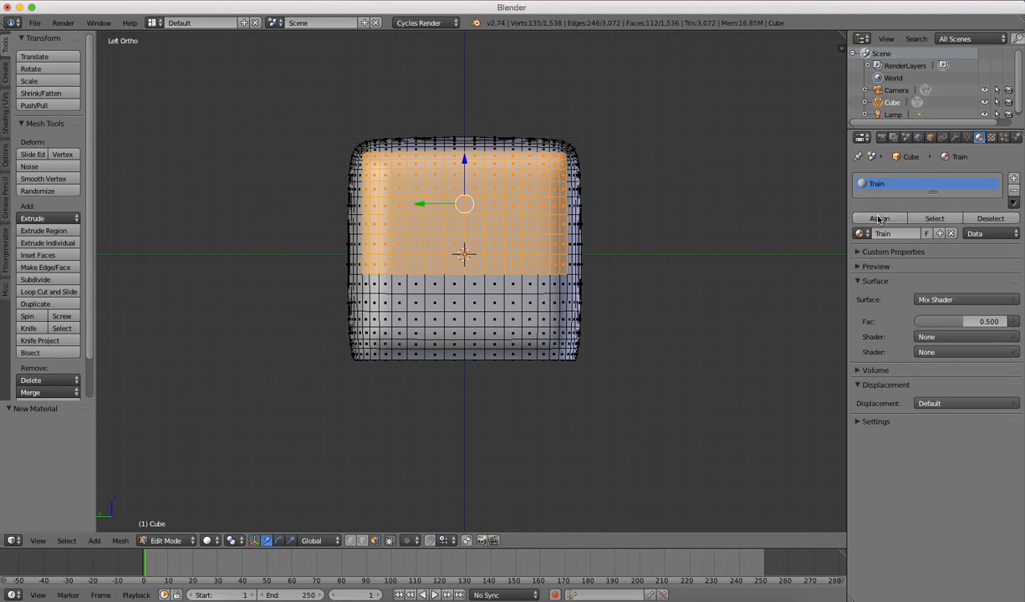
click(870, 266)
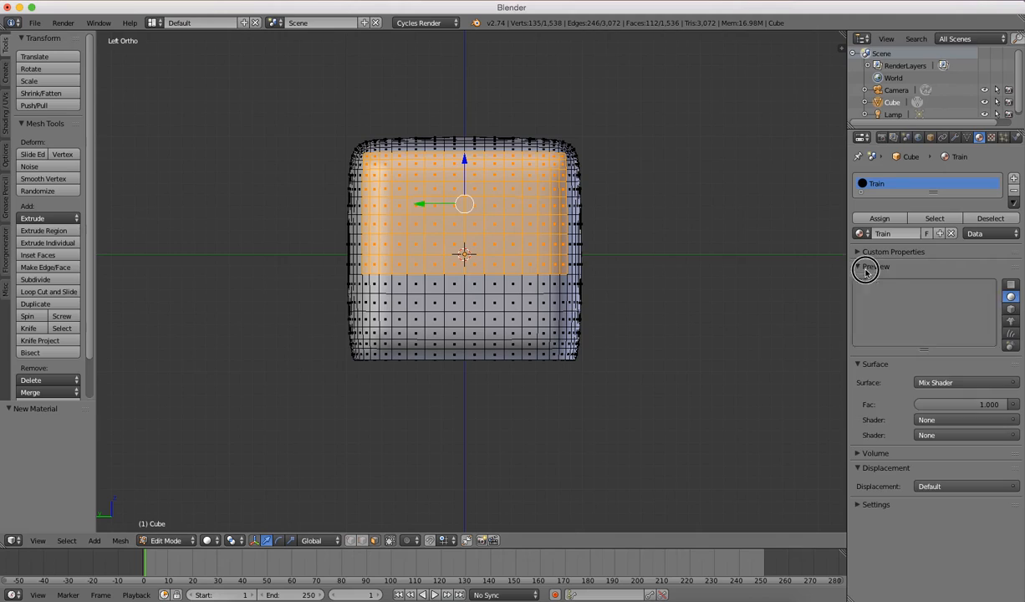
click(962, 420)
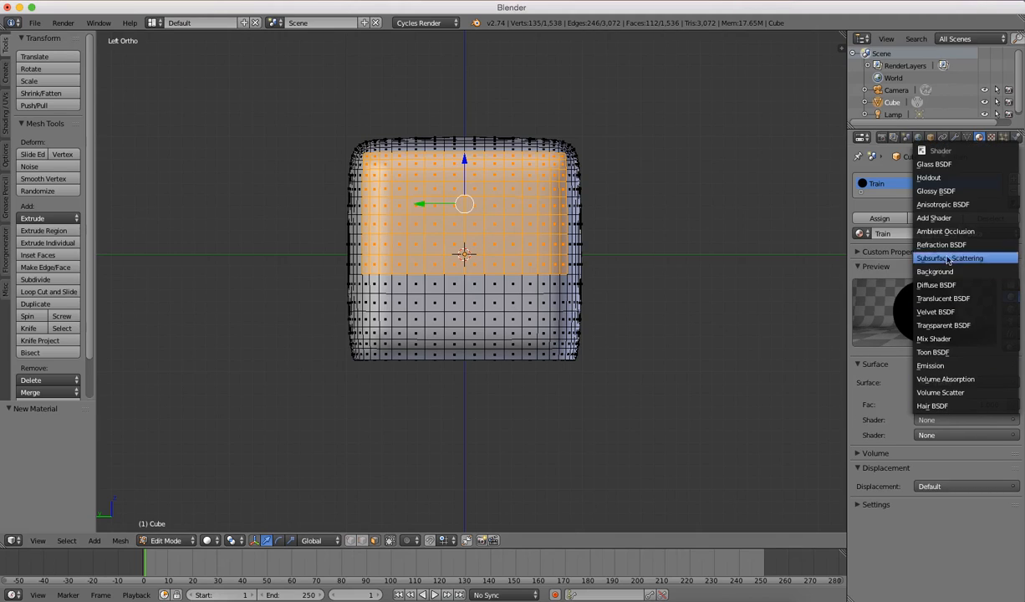
click(941, 285)
click(962, 481)
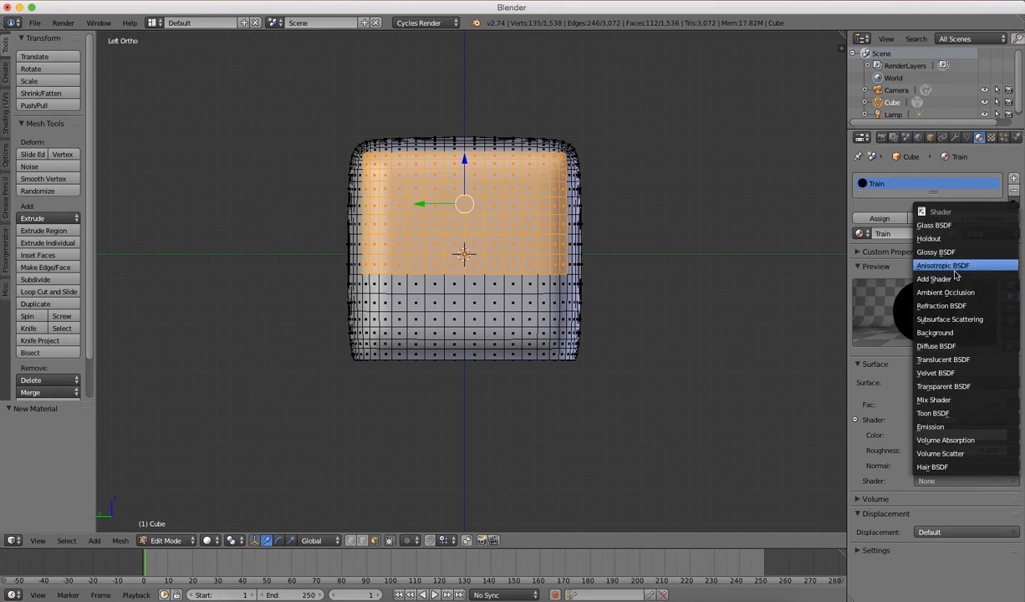
click(942, 253)
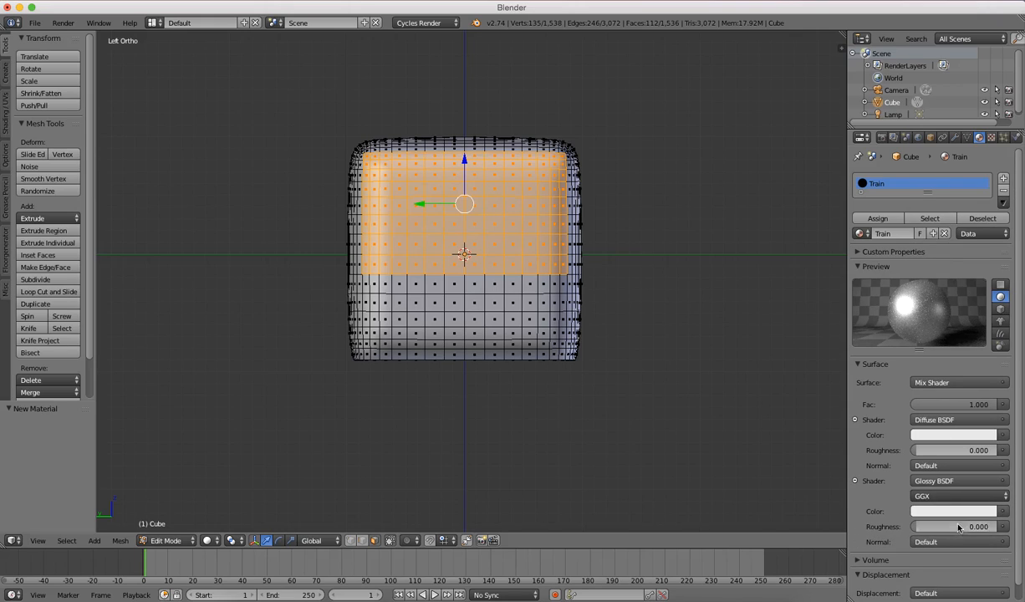
Darken the Train material's diffuse and glossy colors to a light grey.
click(945, 435)
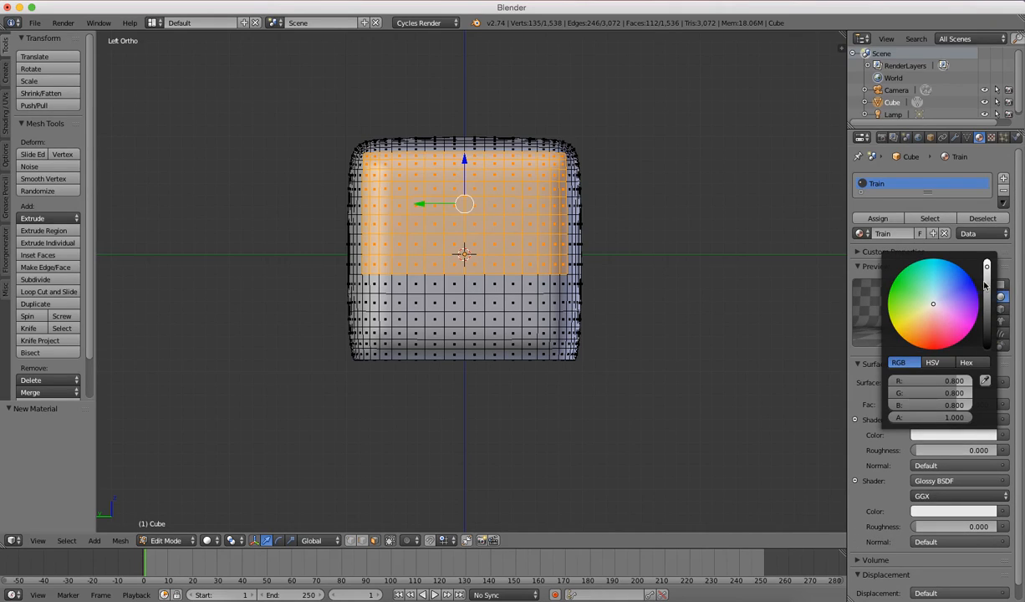
click(953, 511)
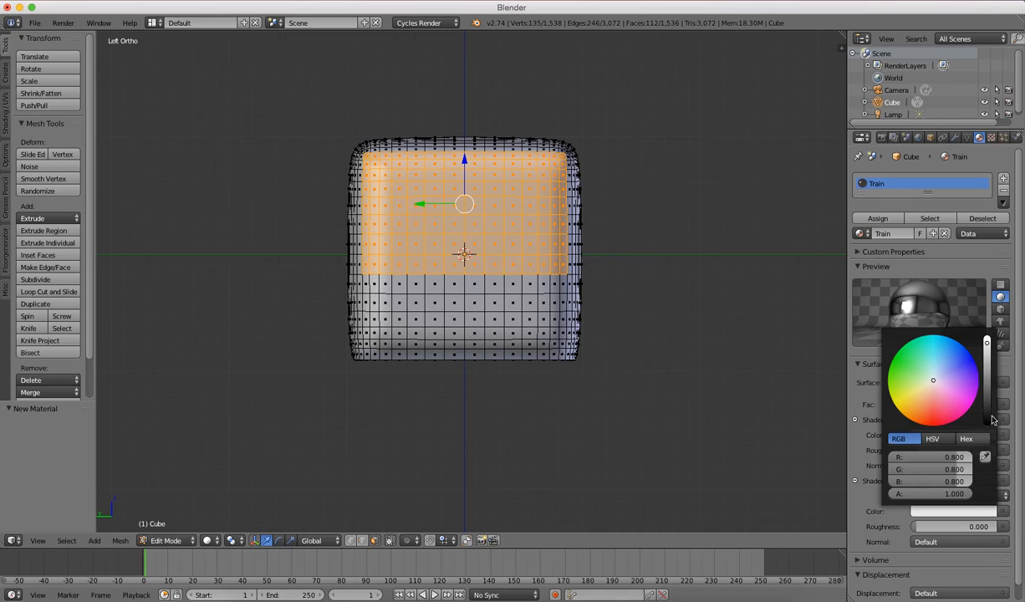
click(987, 372)
click(988, 366)
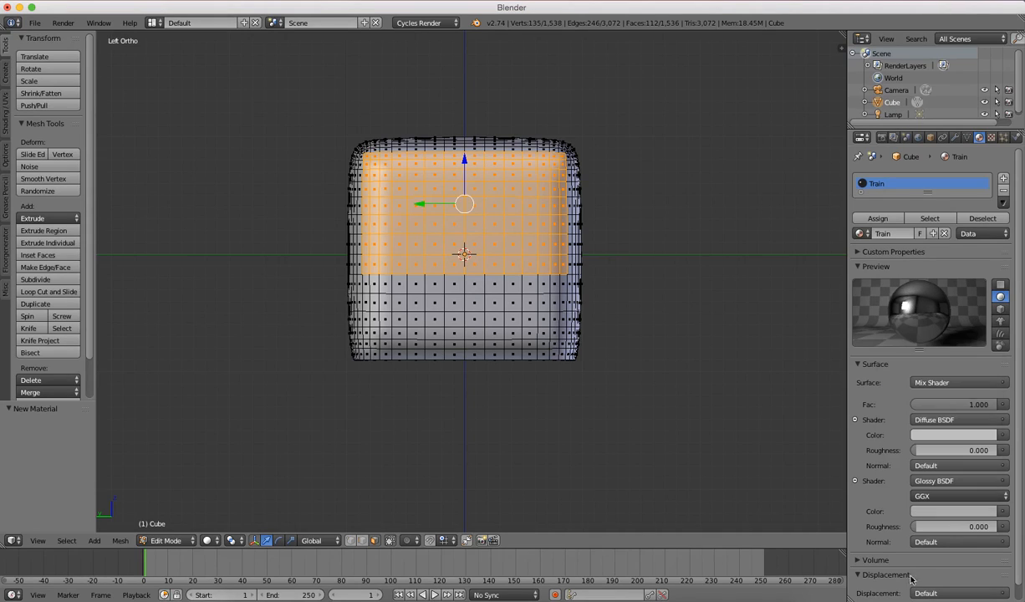
Darken the Train material's viewport color to grey in its settings.
scroll(915, 573, down, 1)
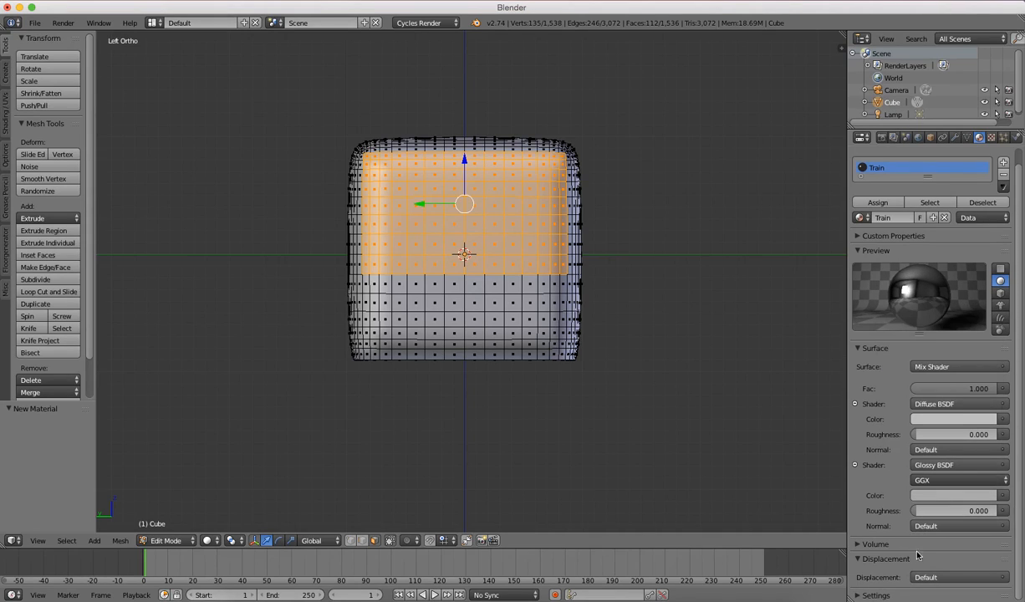
click(871, 595)
scroll(883, 577, down, 4)
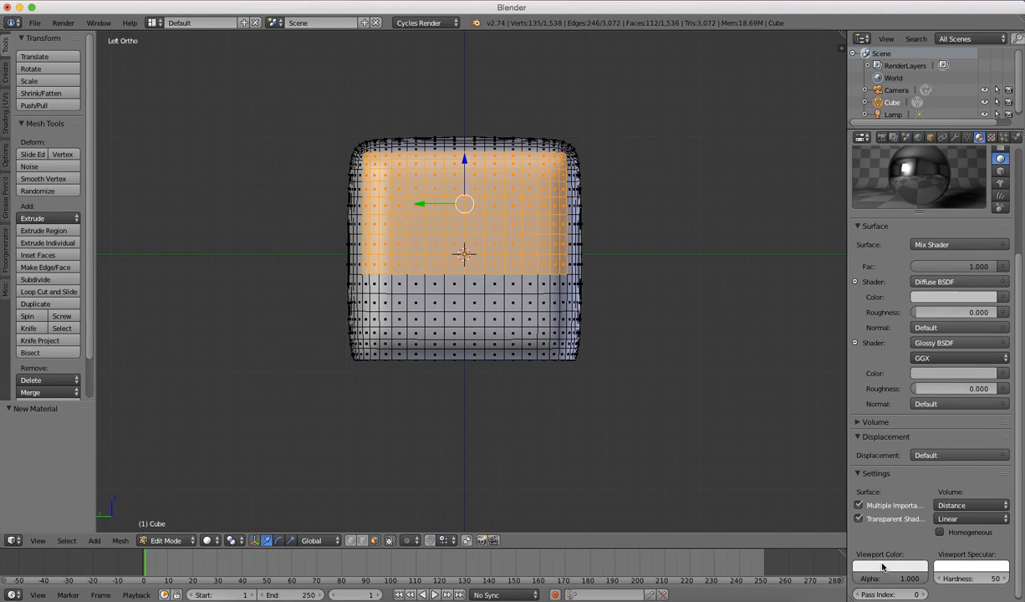
click(883, 569)
click(919, 431)
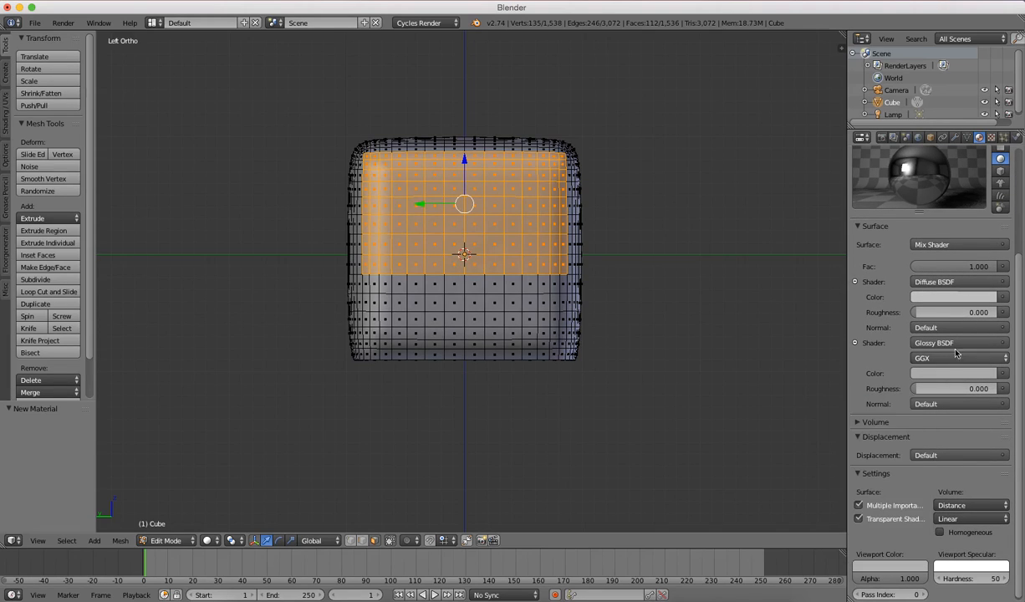
Add a second material slot with a new material named Glass and set its surface to Glass BSDF.
scroll(931, 224, up, 5)
click(1004, 182)
click(937, 236)
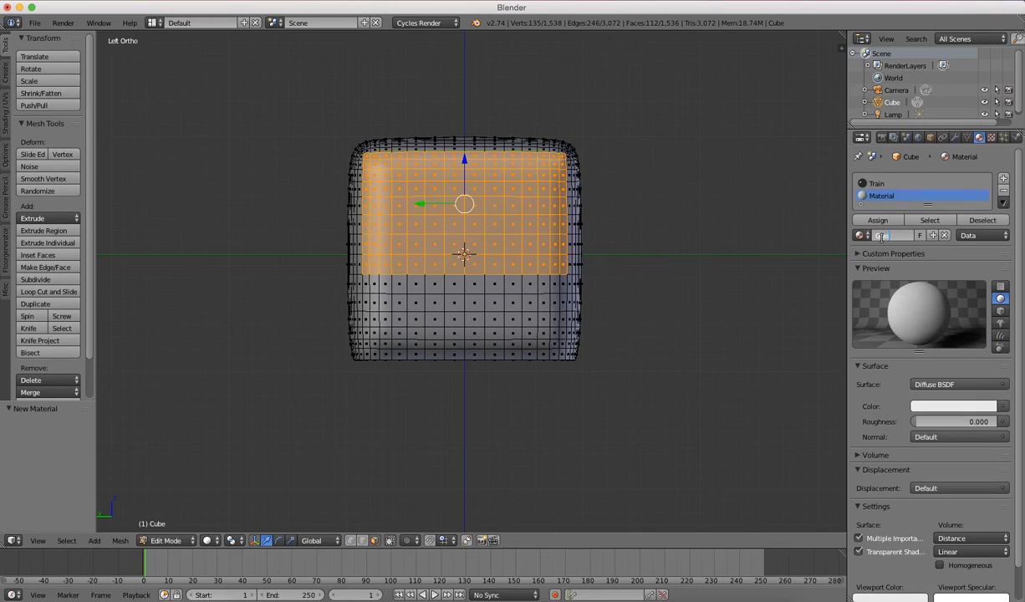
click(929, 384)
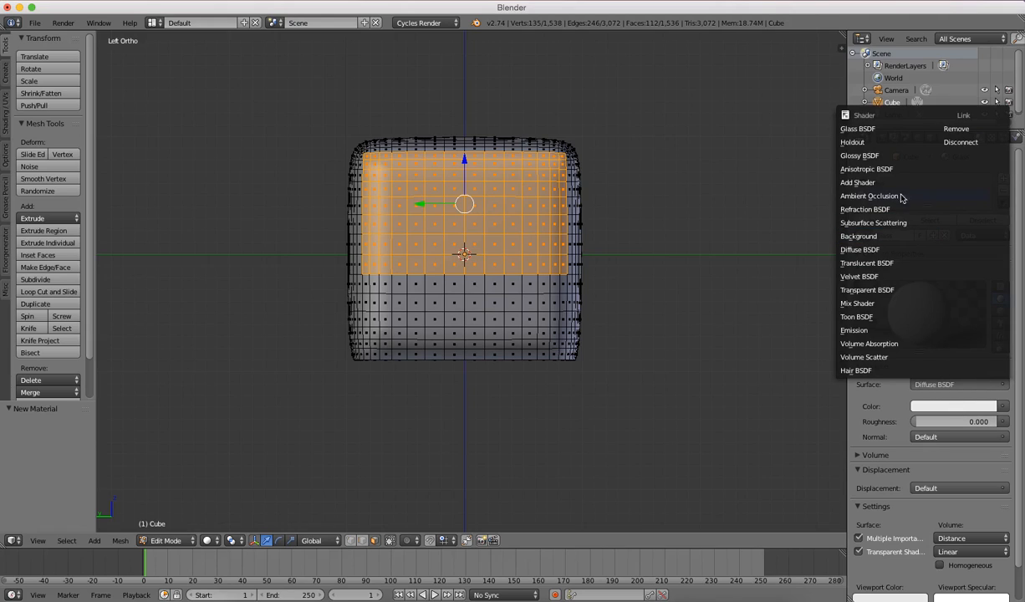
click(862, 129)
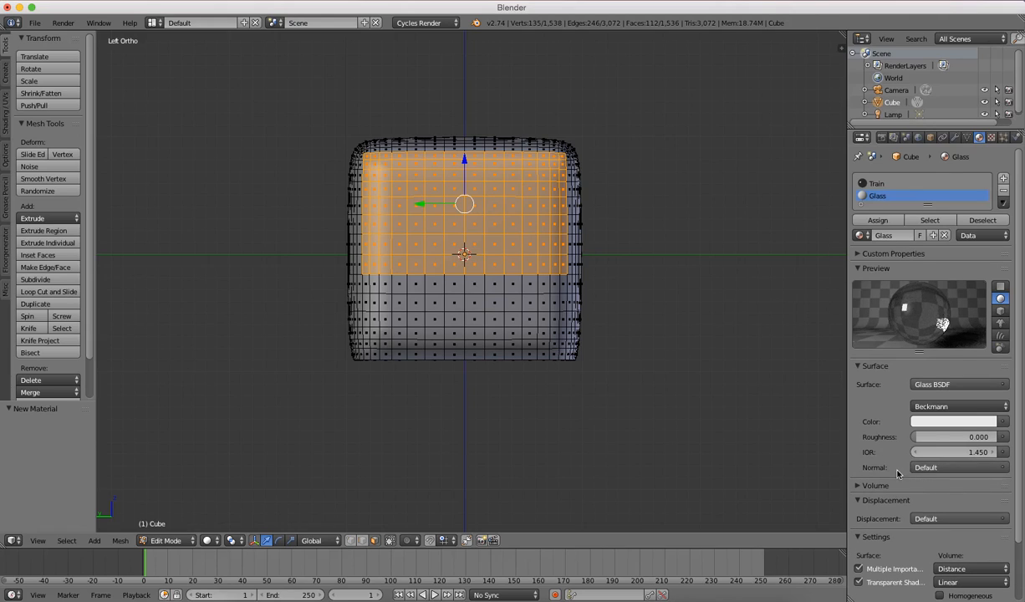
Brighten the Glass material's surface and viewport colors and assign it to the selected upper end faces.
click(954, 421)
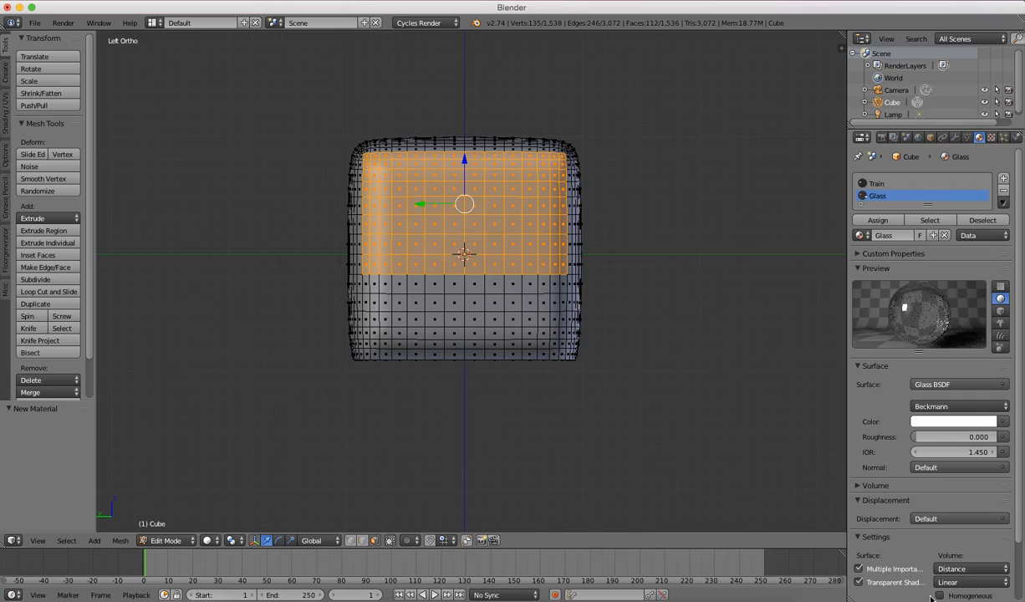
scroll(931, 585, down, 3)
click(890, 564)
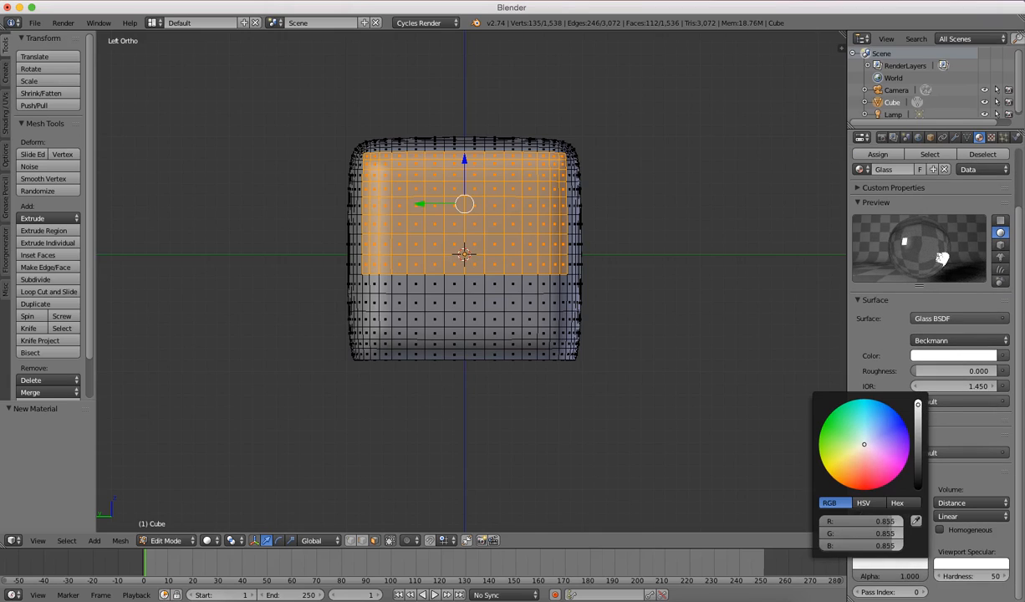
scroll(920, 460, up, 3)
click(877, 220)
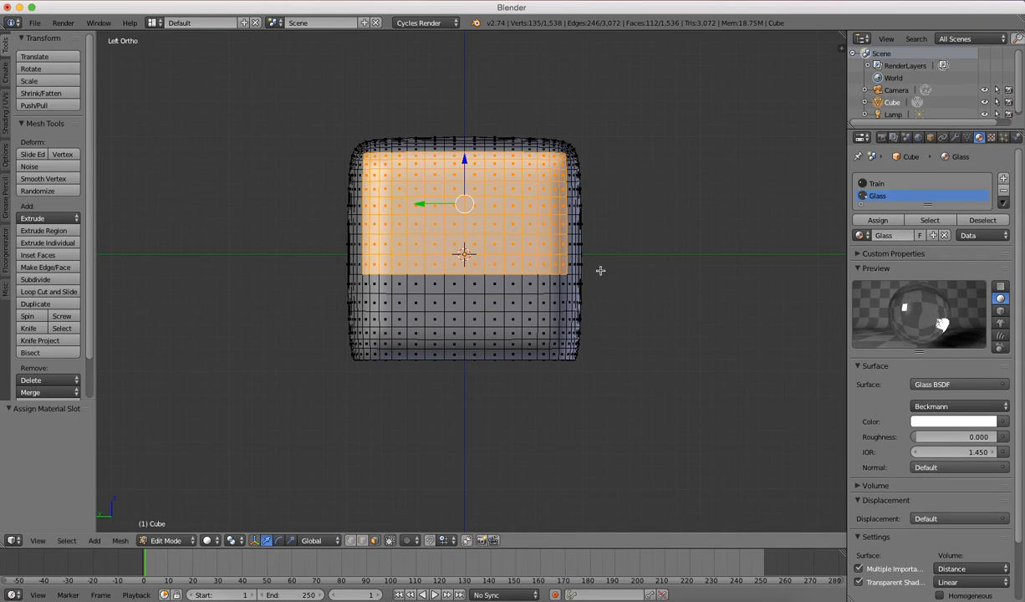
Deselect all and, in front wireframe view, border-select the first side window's faces near the body's -X end.
key(a)
key(KP_1)
shift+middle_drag(389, 236, 613, 288)
scroll(418, 289, up, 1)
shift+middle_drag(376, 286, 438, 286)
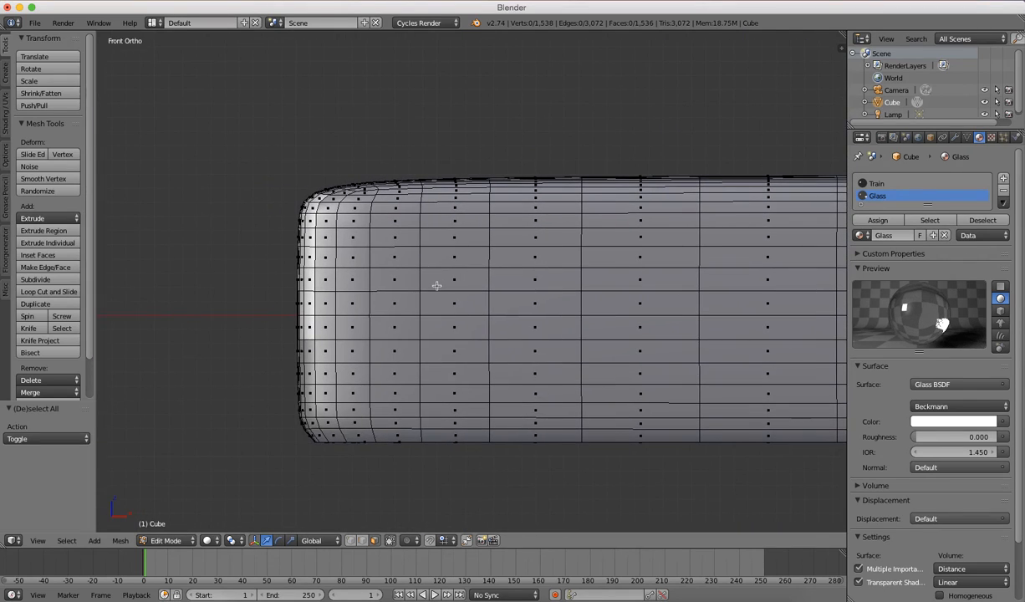
key(z)
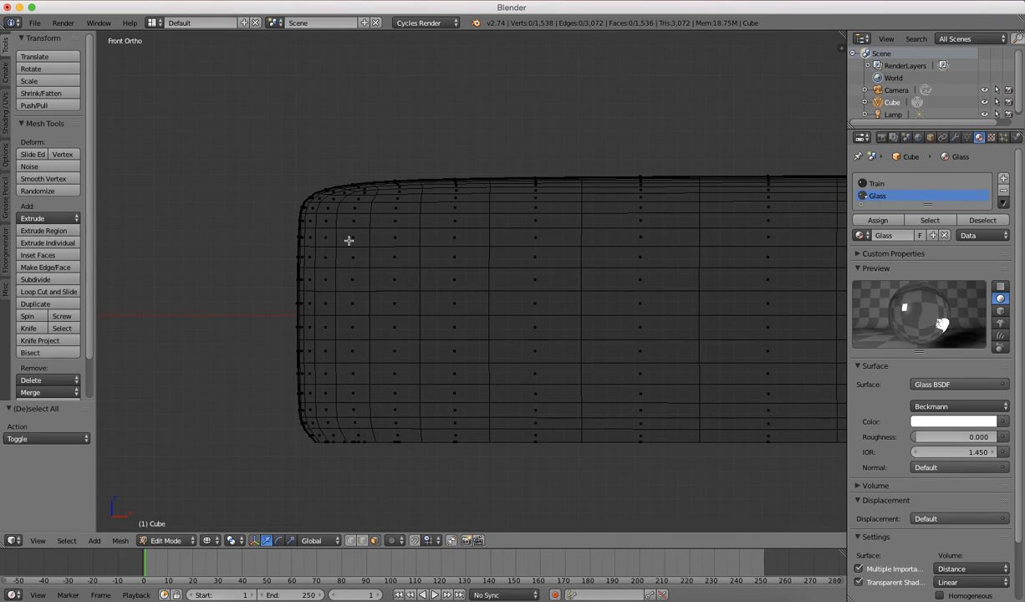
key(z)
key(z)
key(b)
drag(349, 221, 466, 293)
Extend the selection with a second window two columns wide and three rows high, plus a matching window centred on the body.
scroll(465, 300, down, 4)
key(b)
drag(527, 256, 651, 289)
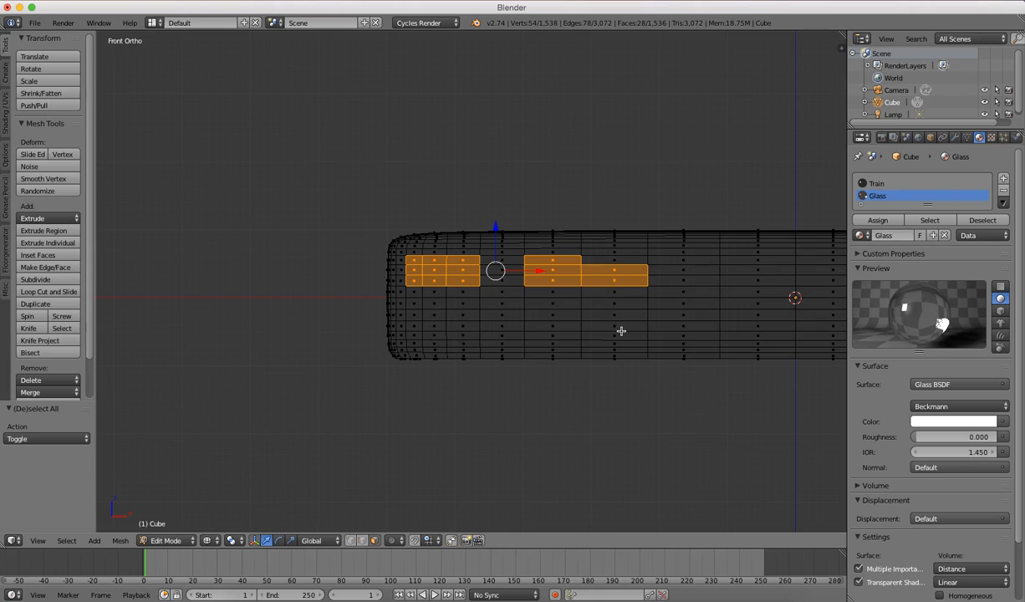
key(b)
drag(587, 250, 623, 273)
shift+middle_drag(608, 305, 228, 312)
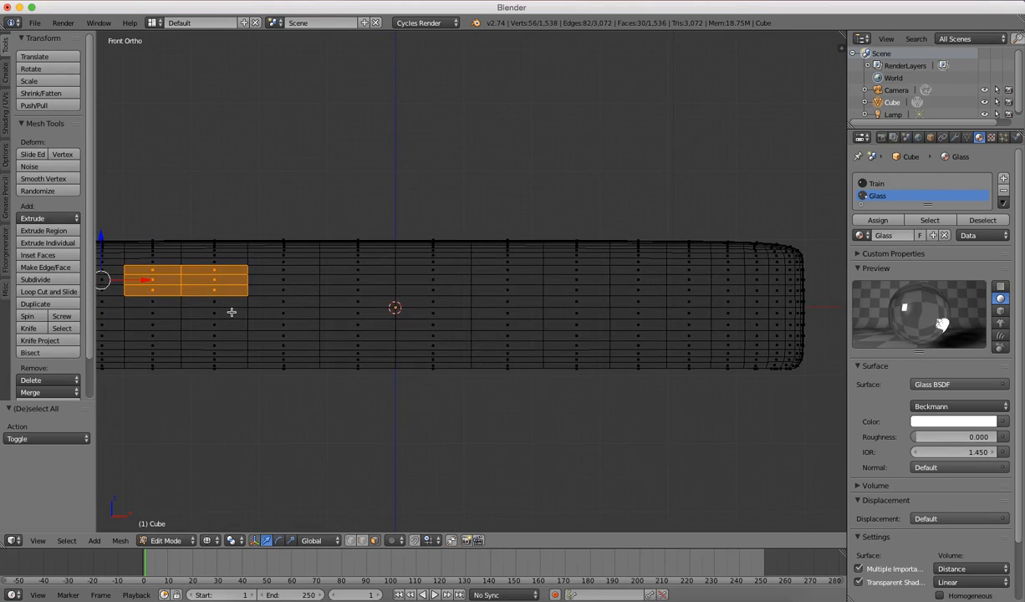
key(b)
drag(343, 269, 445, 296)
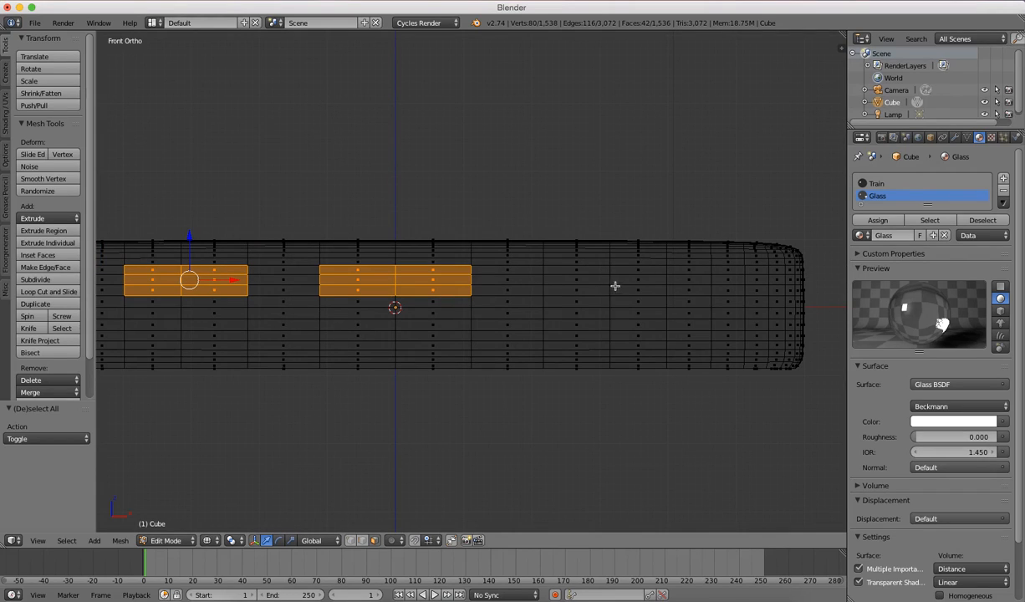
Add the two window areas toward the +X end to the selection and assign the Glass material to all selected windows.
key(b)
drag(641, 270, 725, 298)
key(b)
drag(645, 271, 667, 293)
key(b)
key(b)
key(b)
drag(762, 270, 794, 285)
key(b)
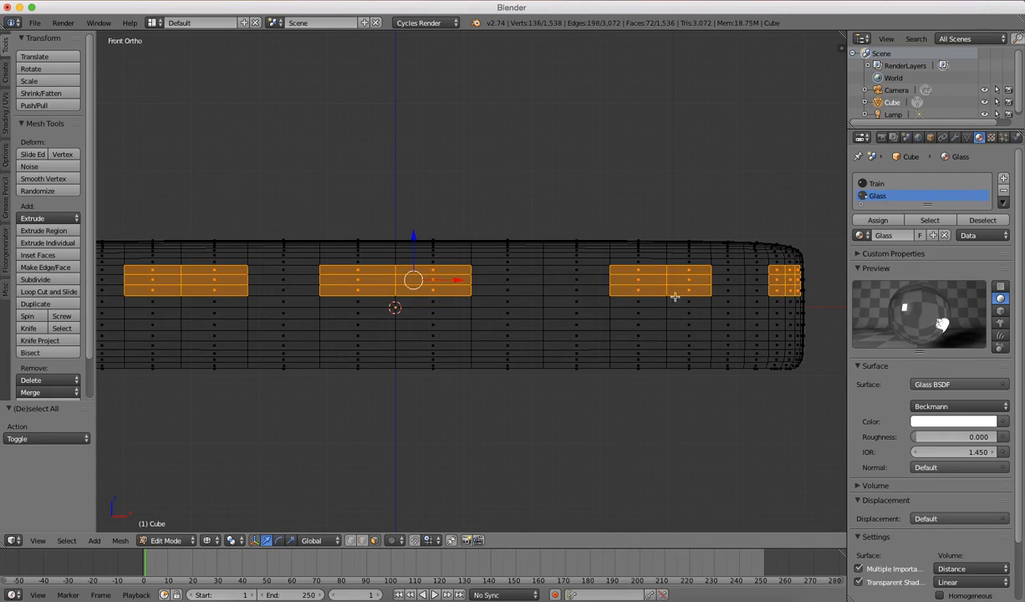
click(878, 220)
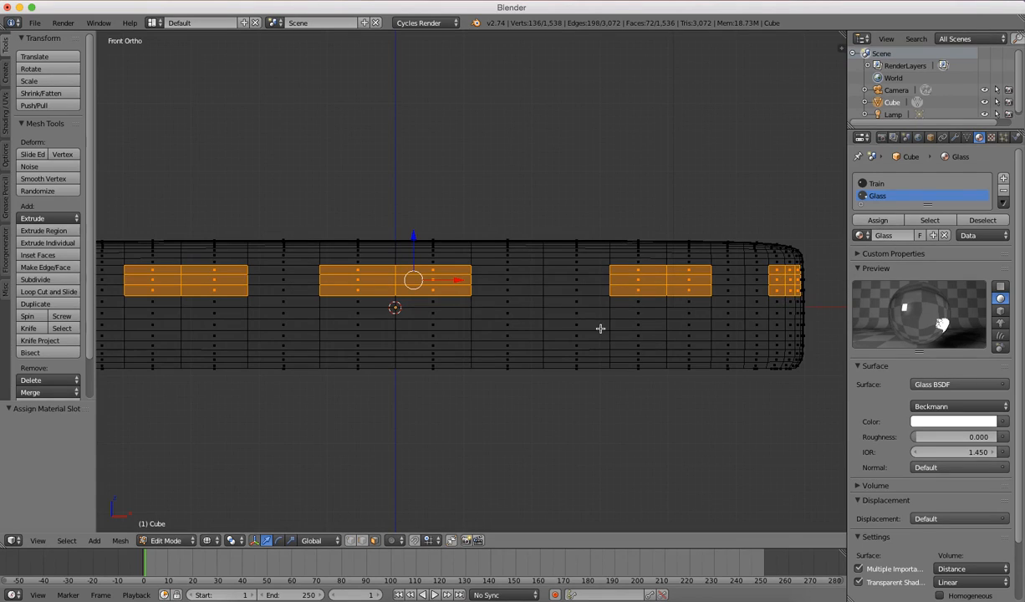
Deselect all, border-select the two-column door area between the central and +X windows down to the underside, and subdivide it with 1 cut.
key(a)
key(b)
drag(502, 268, 587, 374)
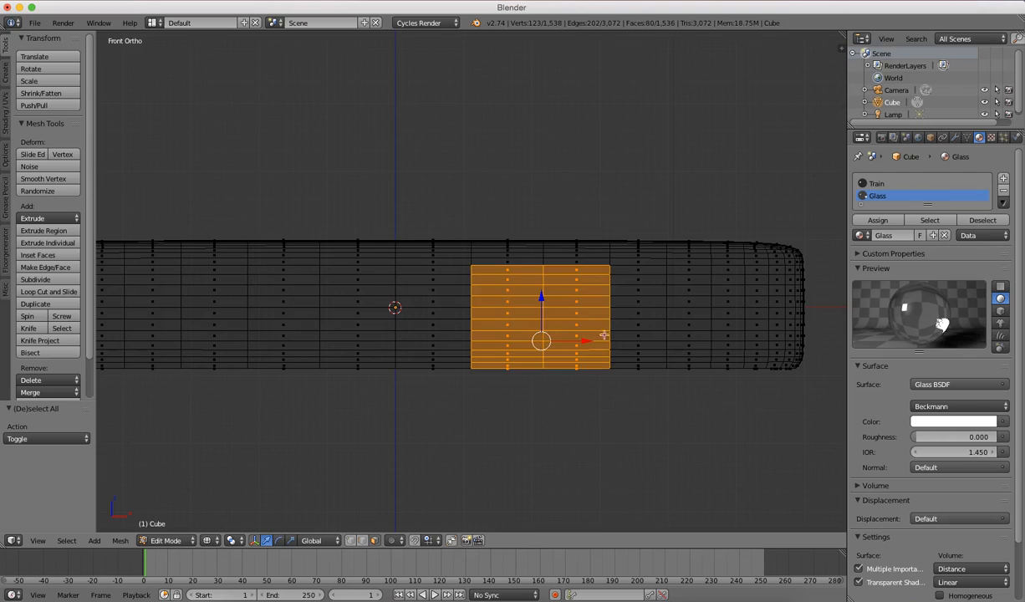
click(38, 280)
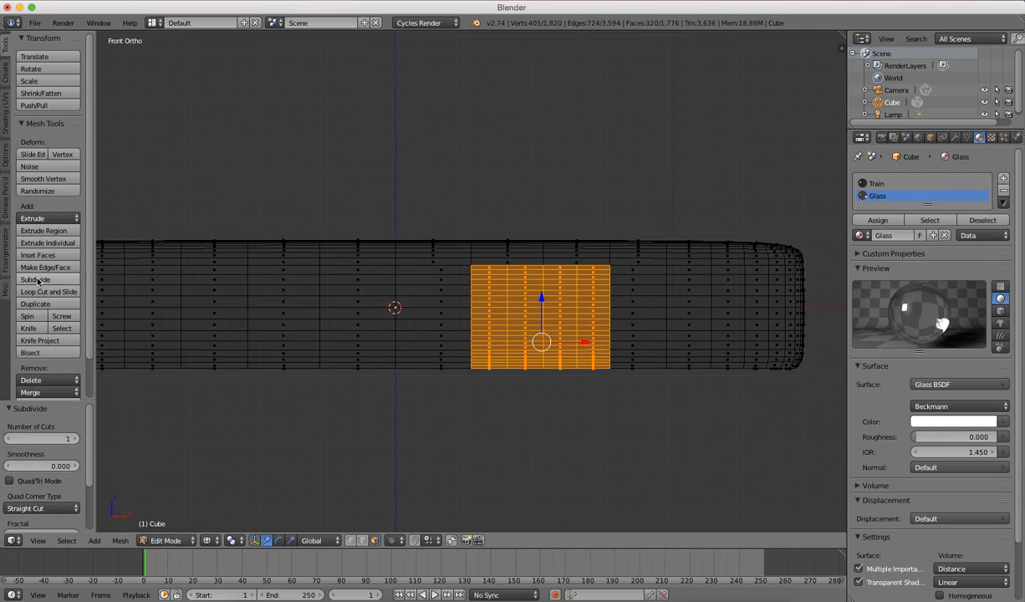
Select only the middle two columns of the subdivided door area's upper part and assign the Glass material to them.
key(a)
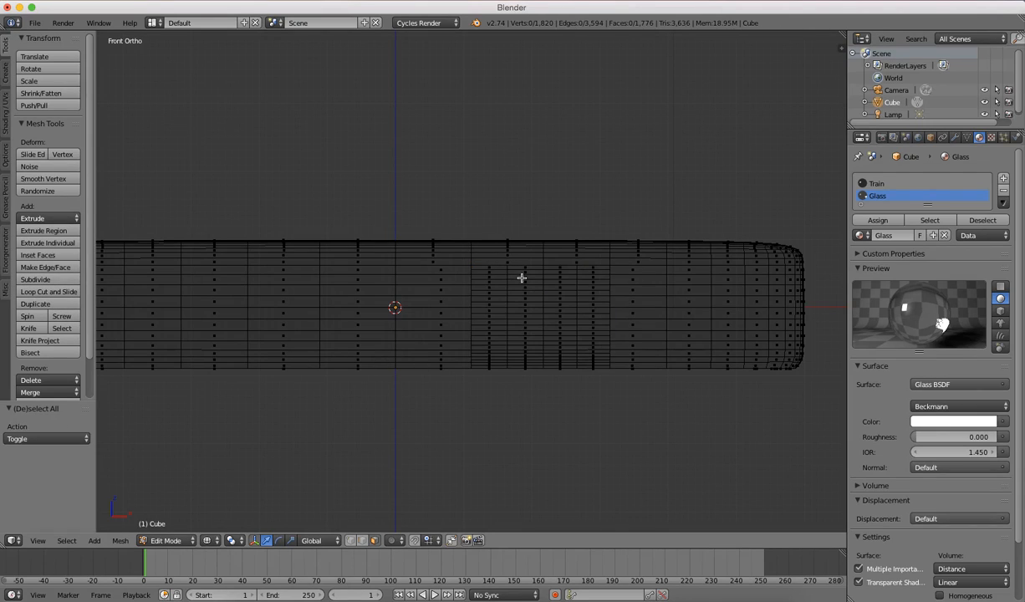
key(b)
drag(517, 268, 570, 323)
key(b)
drag(504, 301, 565, 332)
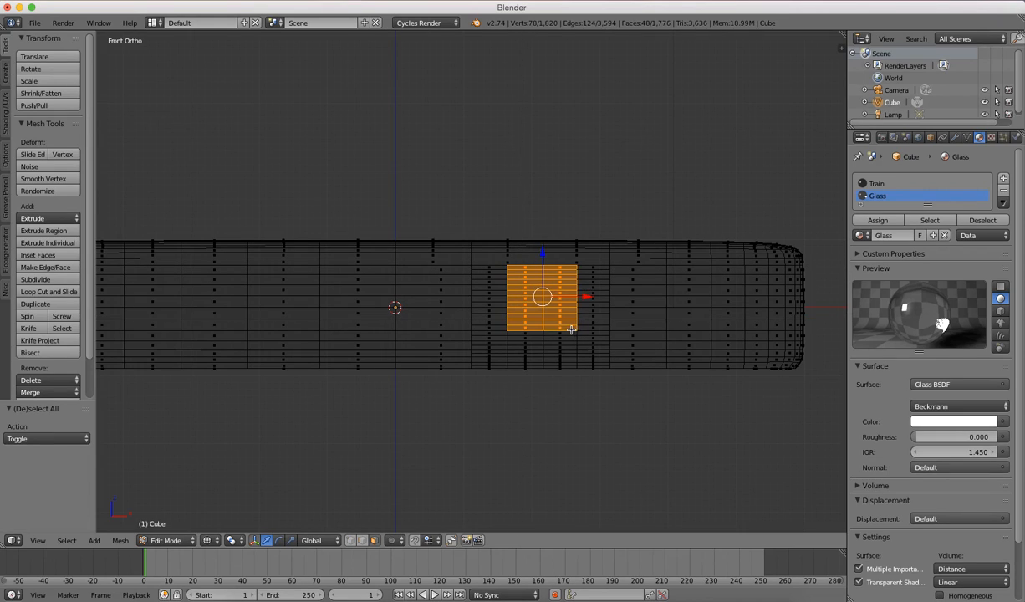
click(878, 219)
Select the door's middle columns below the glass and add a third material slot holding a separate copy of the Train material.
key(a)
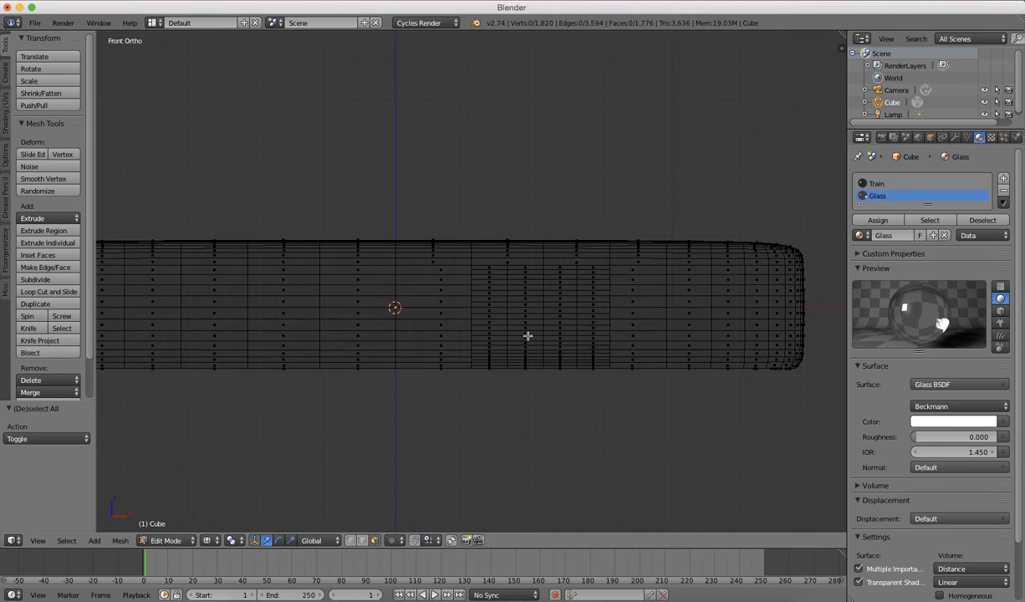
key(b)
drag(524, 335, 564, 382)
click(1003, 179)
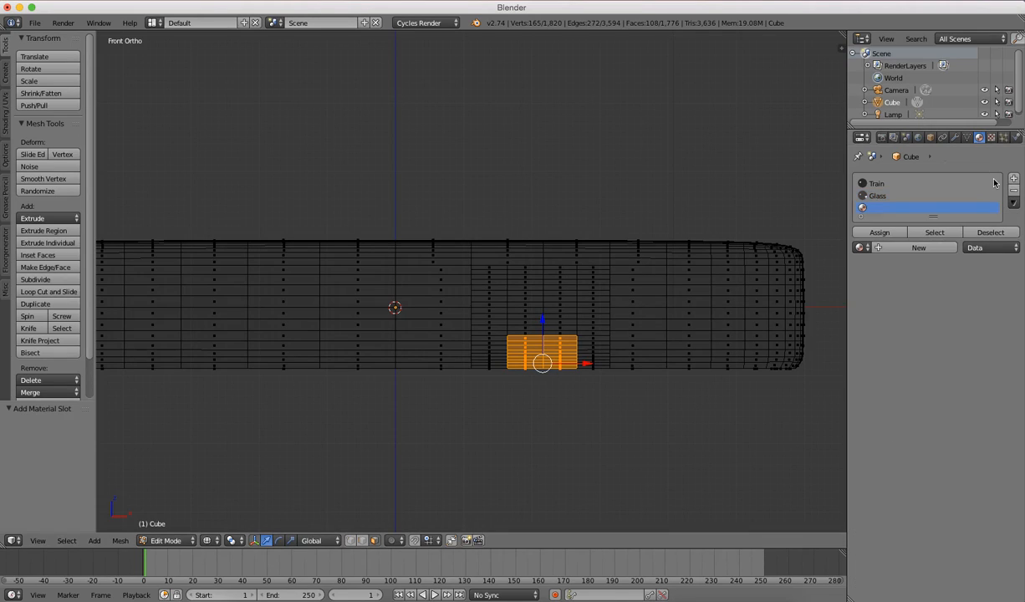
click(859, 252)
click(818, 277)
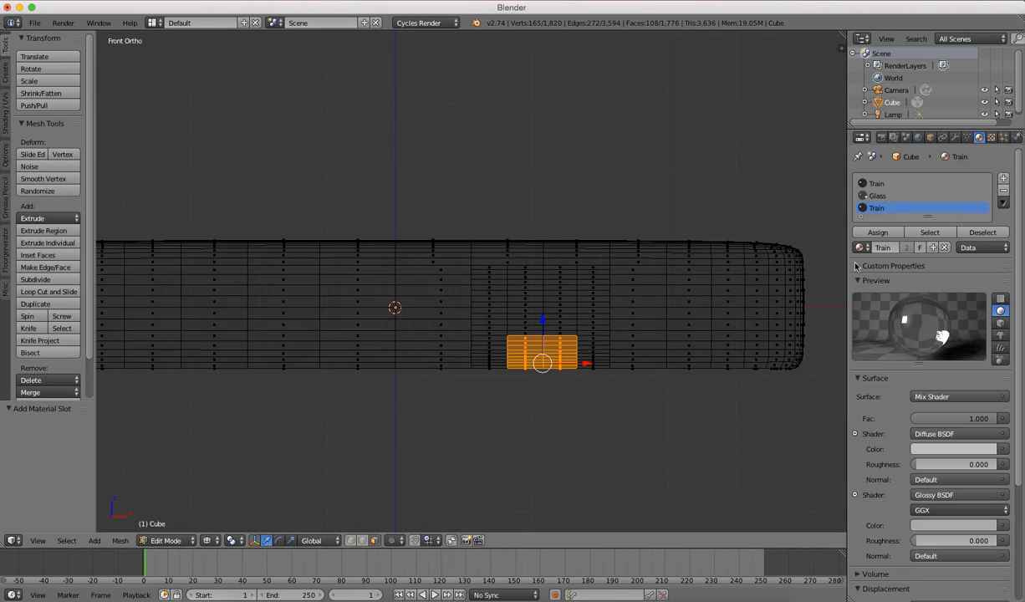
click(935, 249)
Darken the copied material's diffuse, glossy and viewport colors, setting the glossy color to a grey below the original's.
click(953, 449)
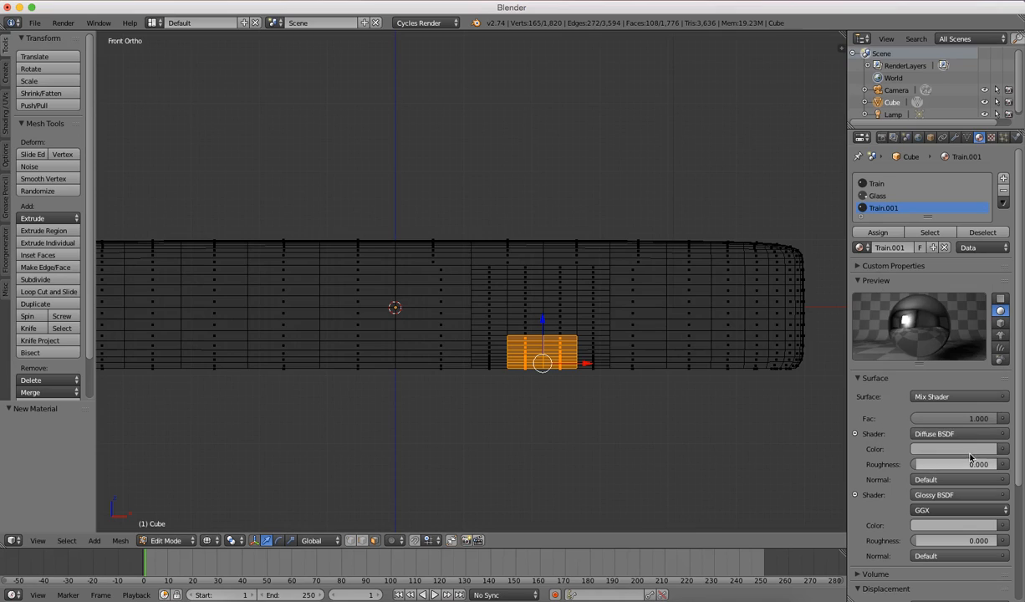
click(969, 525)
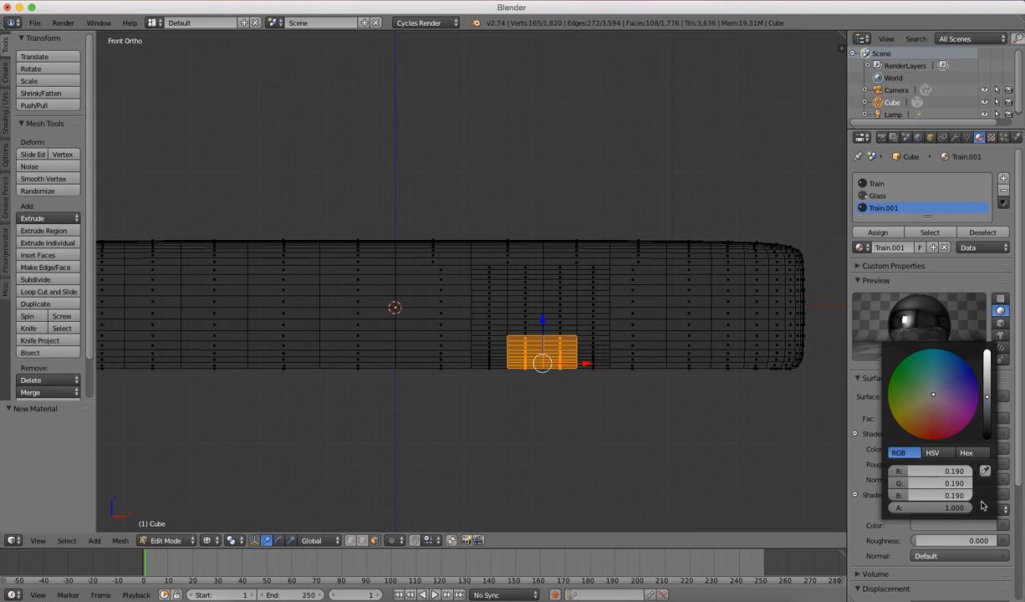
scroll(913, 548, down, 5)
click(897, 568)
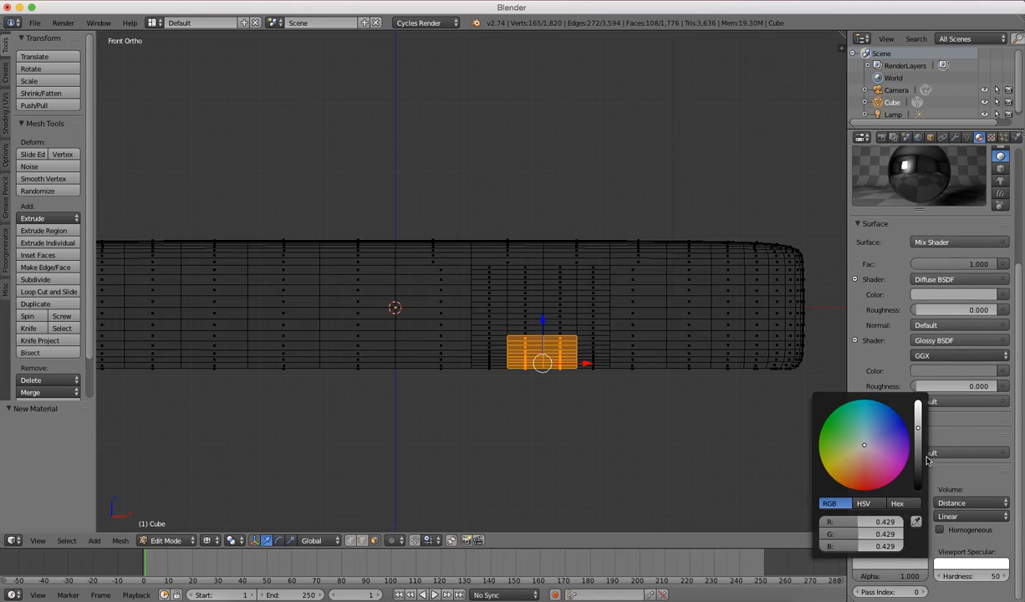
click(920, 450)
Assign the darker Train copy to the selected lower door faces and check the door in solid shading, returning to Edit Mode.
scroll(920, 334, up, 5)
click(877, 231)
key(Tab)
key(z)
scroll(463, 401, down, 3)
scroll(471, 409, up, 6)
key(Tab)
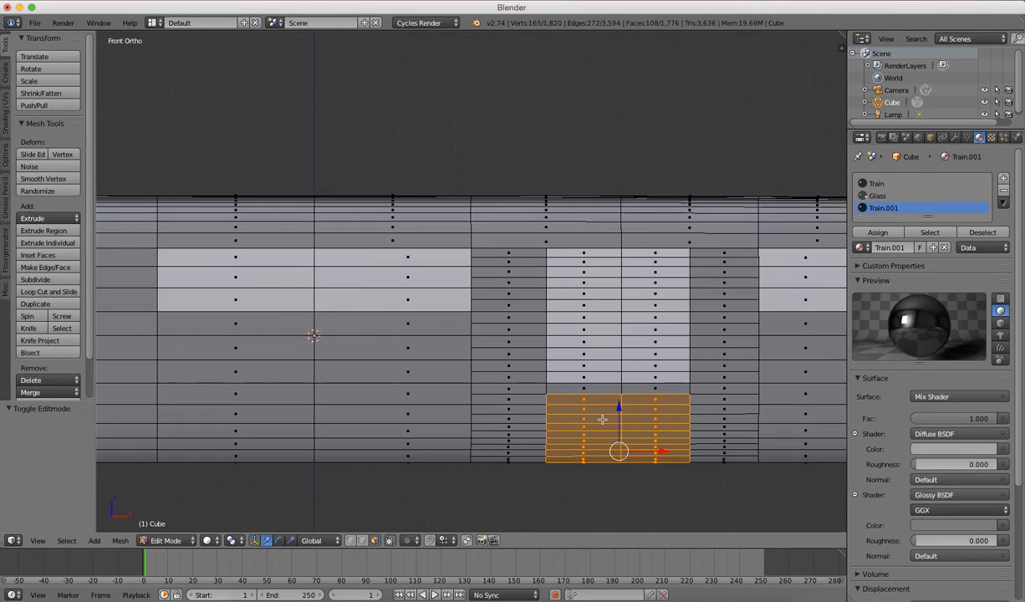
Add the door's remaining faces directly below the glass to the selection, assign them Train.001, and leave Edit Mode.
key(z)
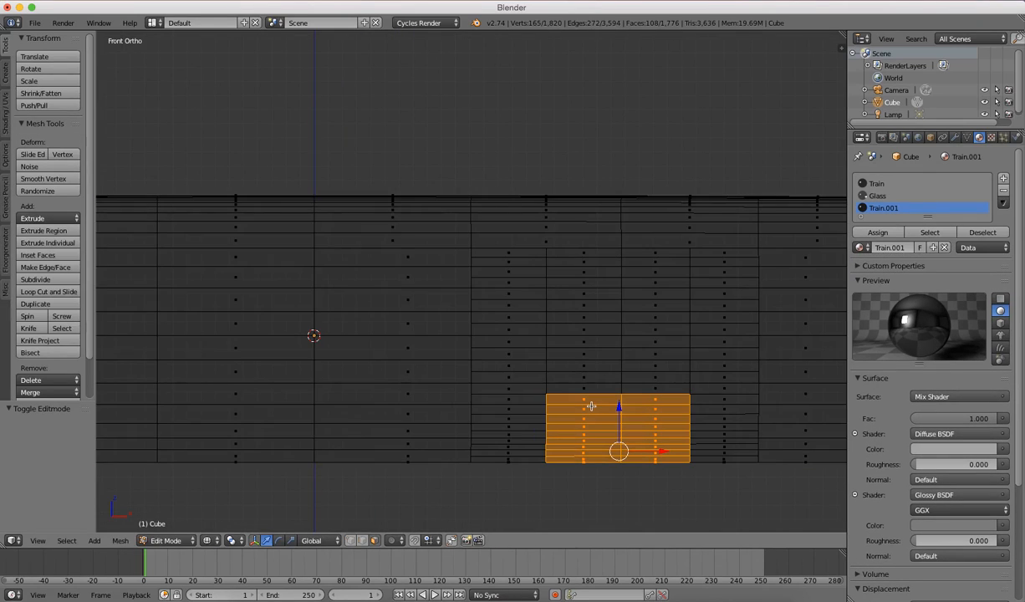
key(b)
drag(555, 386, 677, 408)
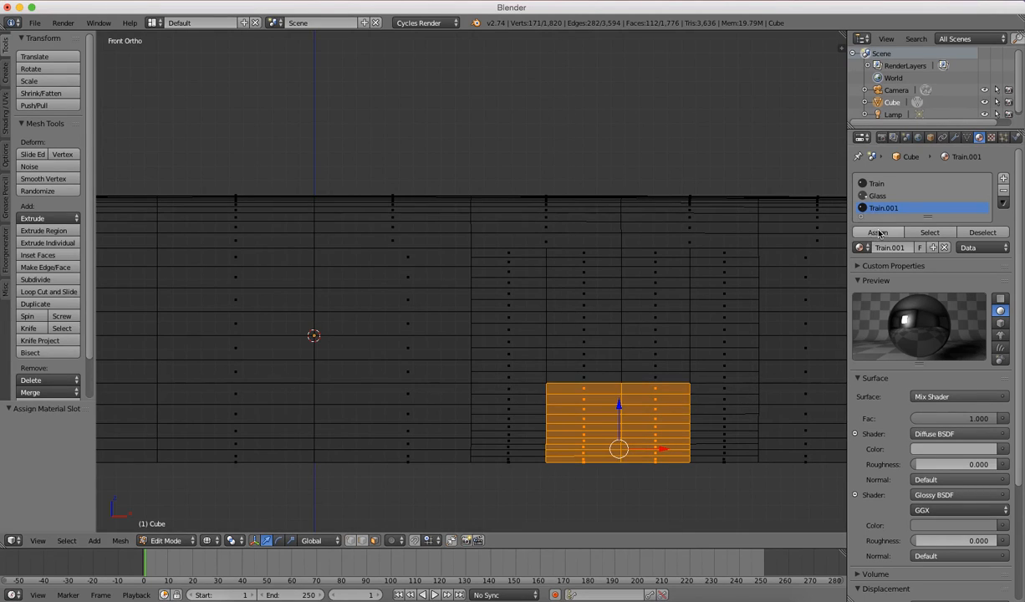
key(z)
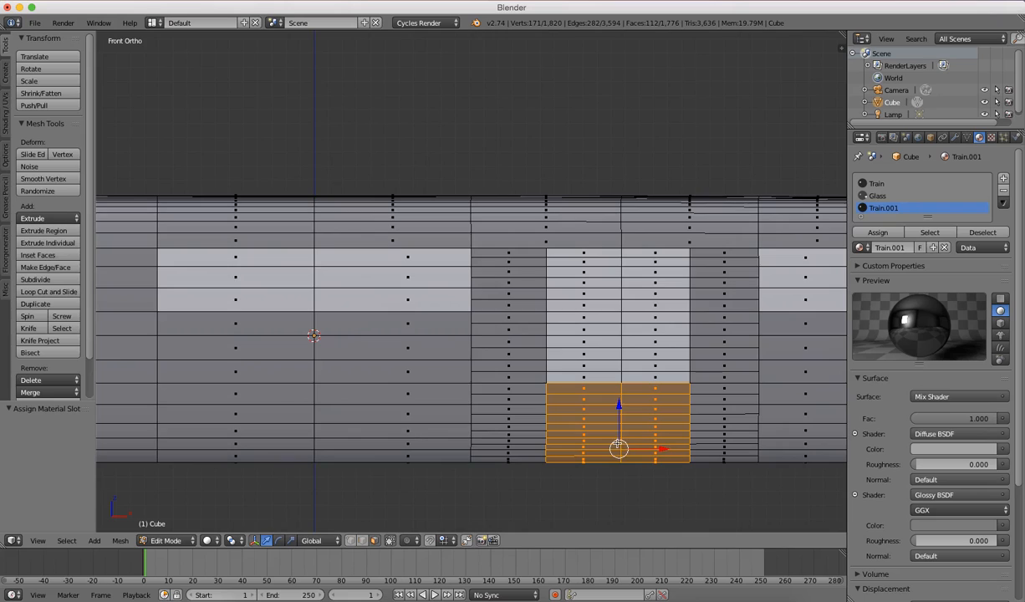
key(Tab)
scroll(617, 451, down, 10)
scroll(617, 451, up, 4)
scroll(617, 452, down, 3)
middle_drag(617, 455, 150, 475)
key(KP_1)
scroll(276, 448, up, 3)
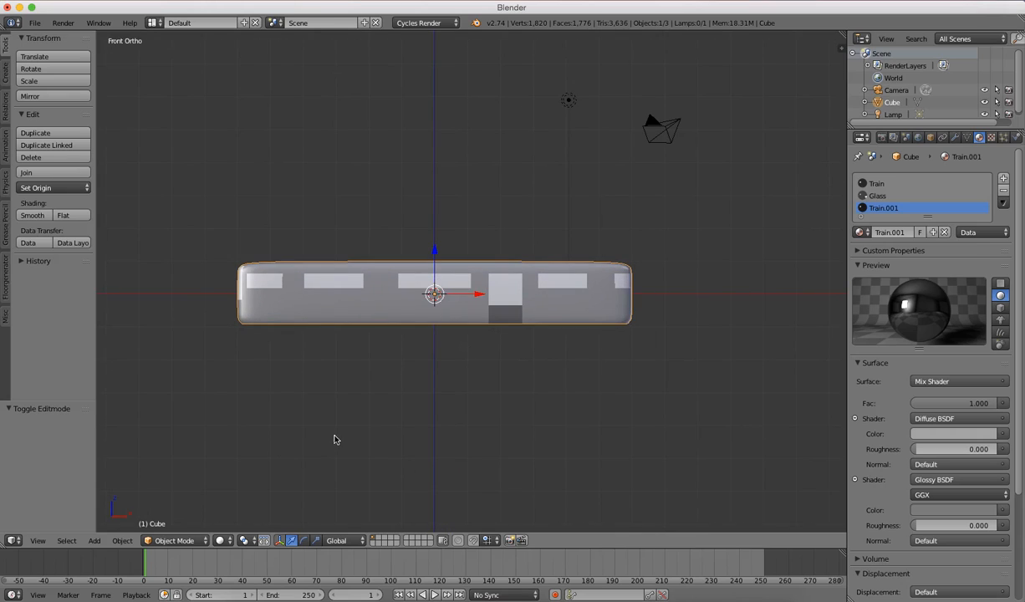
key(shift+d)
key(x)
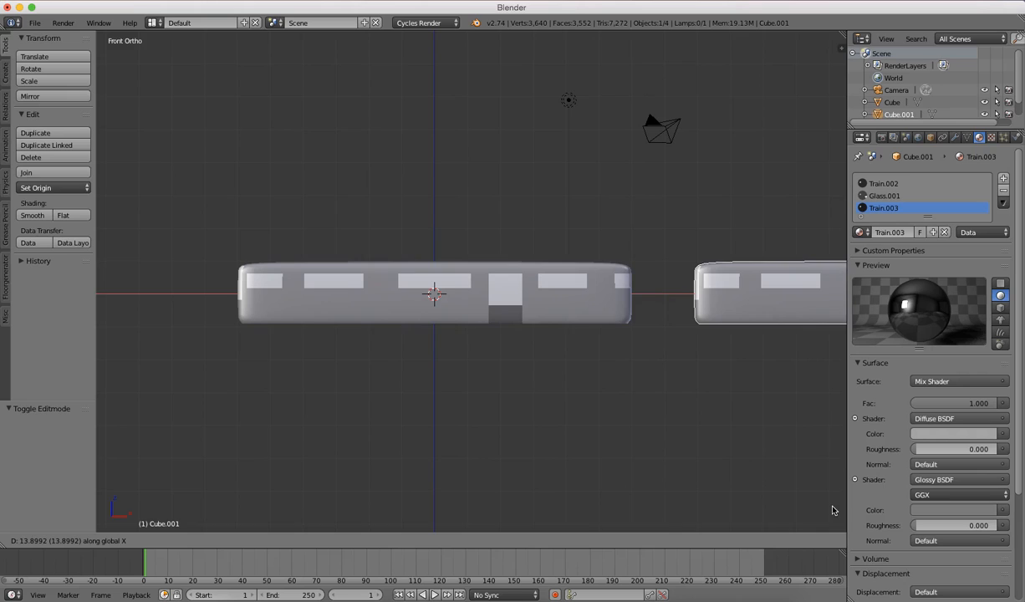
key(Escape)
key(ctrl+z)
Clear the mesh selection and select one horizontal strip of faces across the lower part of the train's end nearest the door.
middle_drag(792, 476, 646, 494)
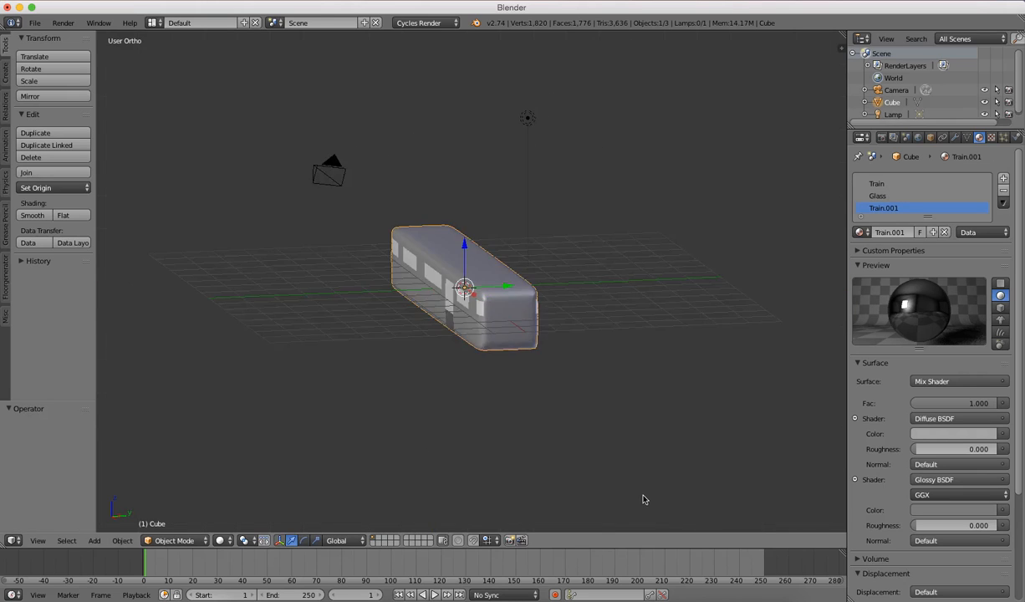
scroll(644, 497, up, 5)
key(Tab)
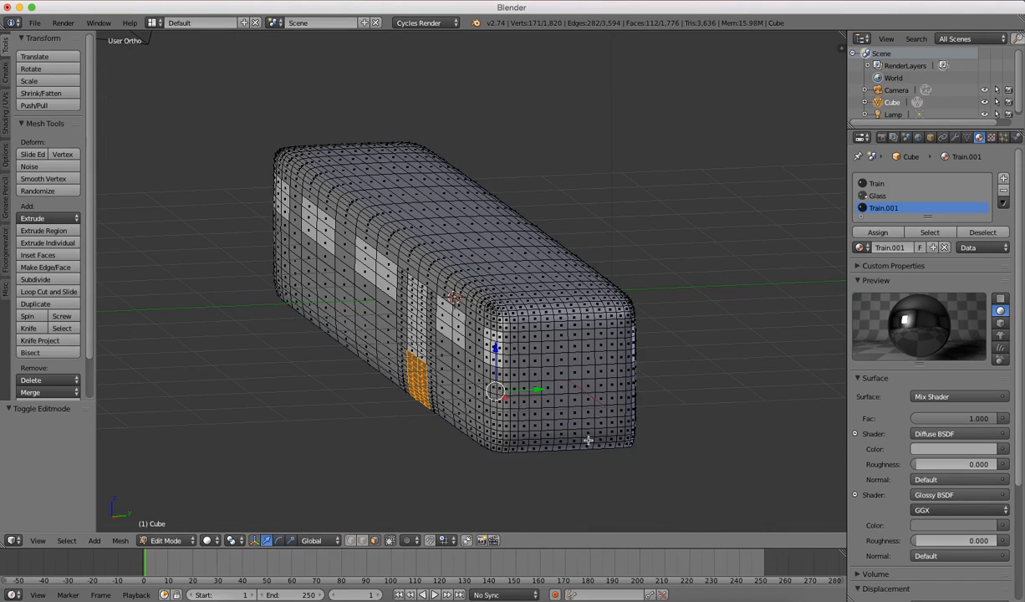
key(a)
key(Escape)
key(c)
drag(532, 403, 620, 399)
key(Escape)
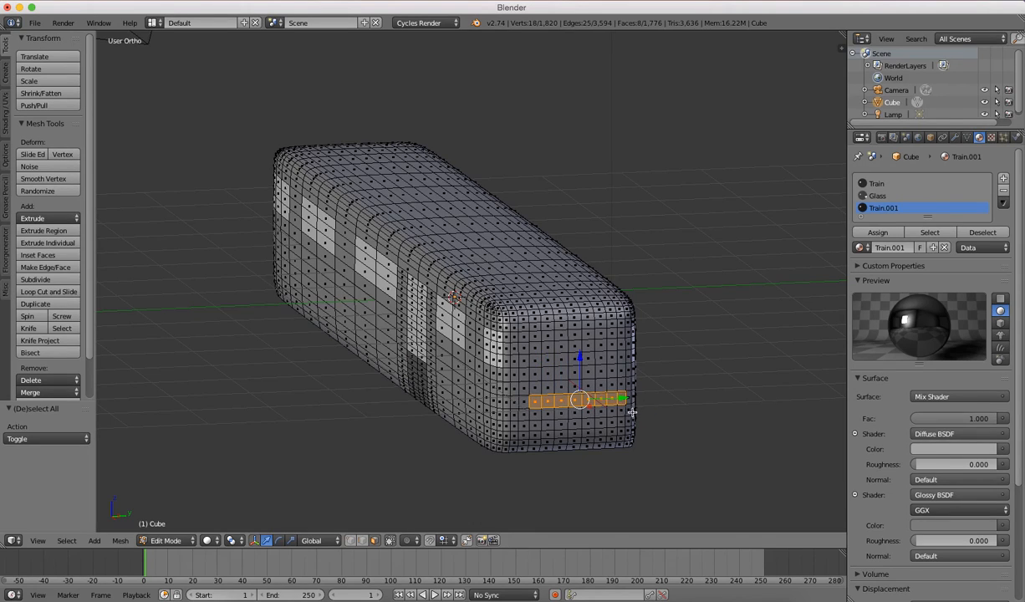
Extrude the selected face strip outward about 1.96 along X and flatten its end with an X scale of 0.
key(e)
key(x)
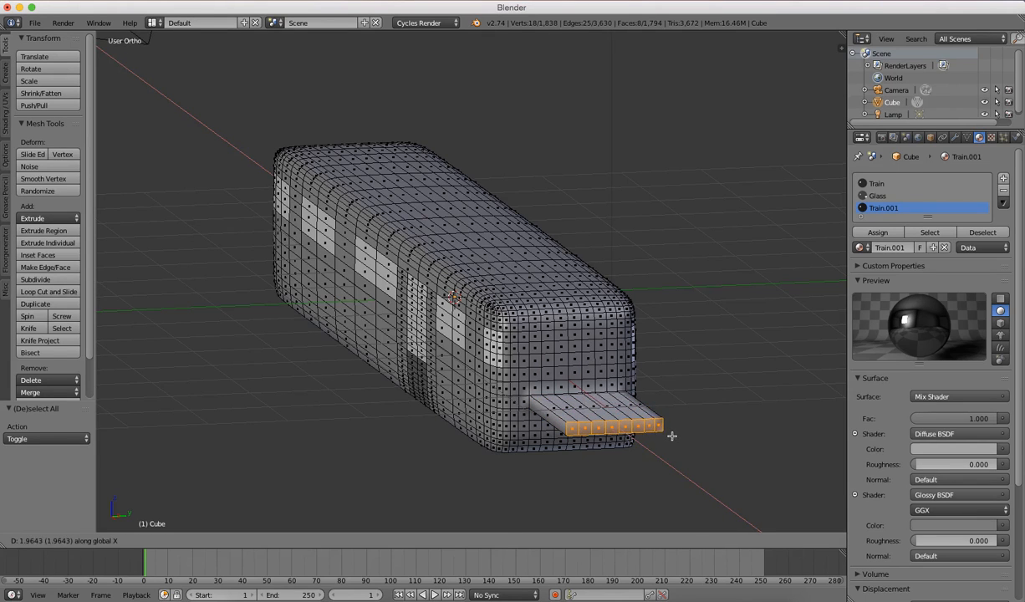
click(672, 436)
key(s)
key(x)
key(0)
key(Return)
Shorten the extruded coupler by moving its end faces -1.3 along X, and return to Object Mode.
scroll(670, 440, down, 5)
middle_drag(671, 441, 741, 420)
key(g)
key(x)
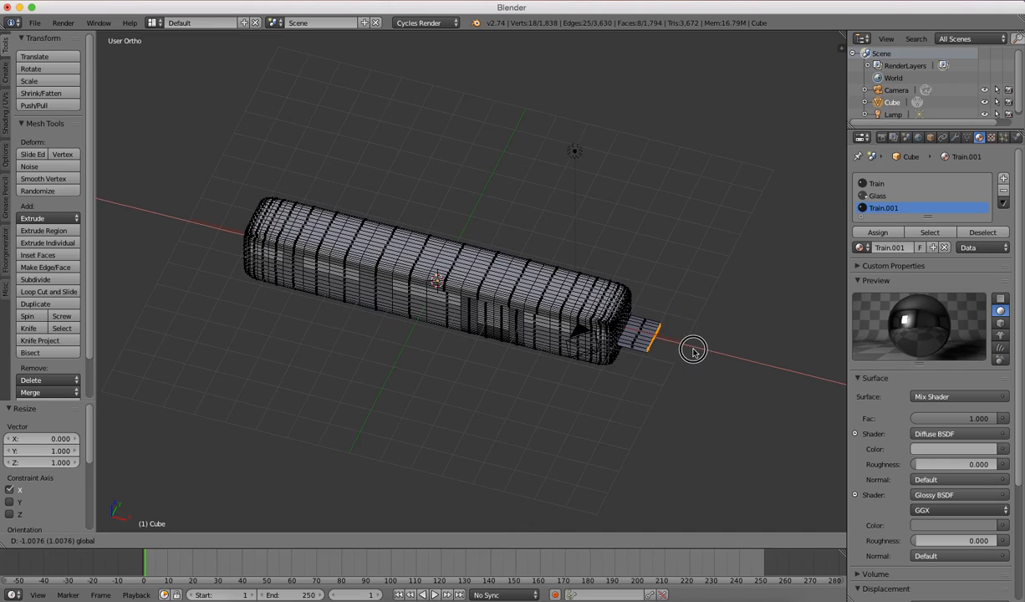
click(684, 349)
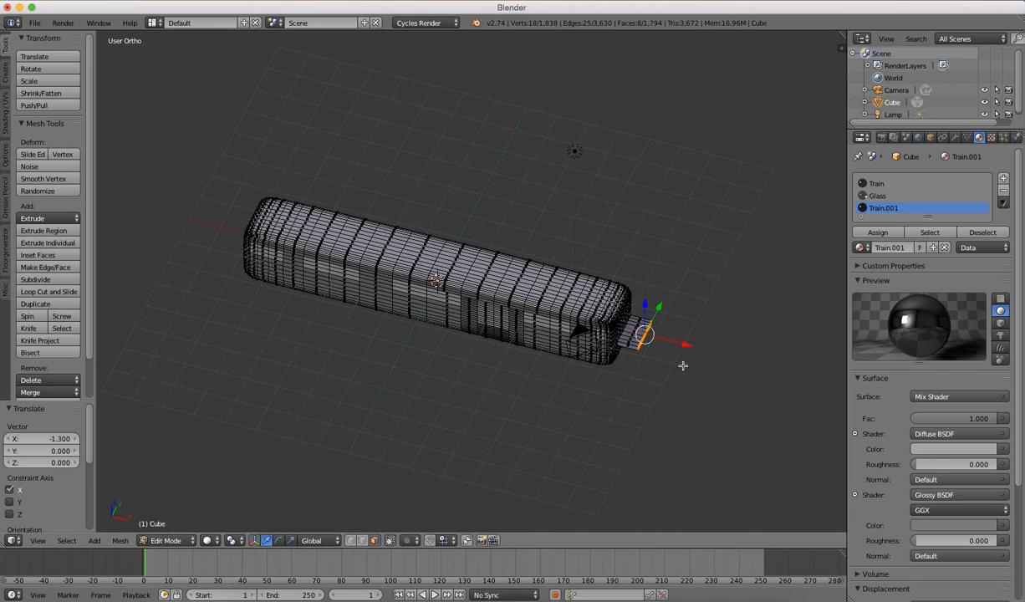
scroll(556, 366, up, 6)
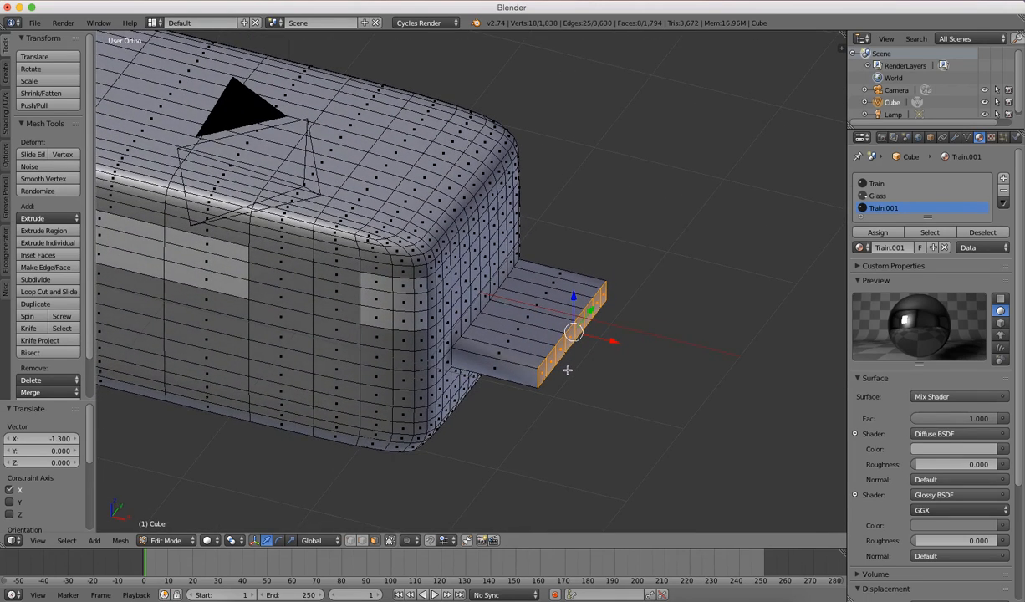
key(Tab)
Duplicate the train car and place the copy about 12.37 along X, so that the coupler bridges the two cars.
key(KP_1)
key(KP_5)
middle_drag(581, 366, 596, 356)
scroll(597, 358, down, 10)
key(KP_1)
key(KP_5)
scroll(594, 377, up, 4)
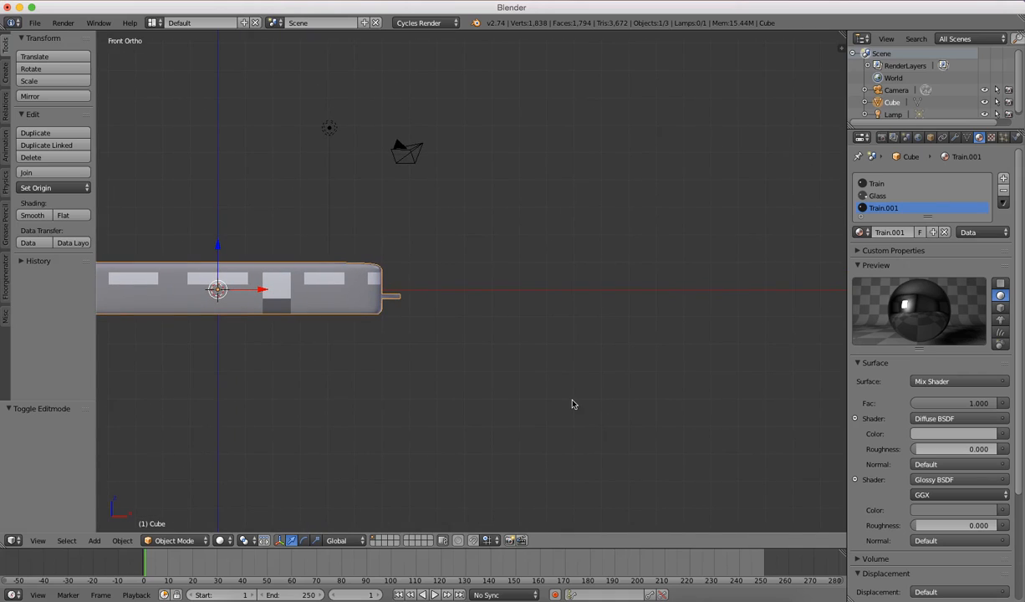
key(shift+d)
key(x)
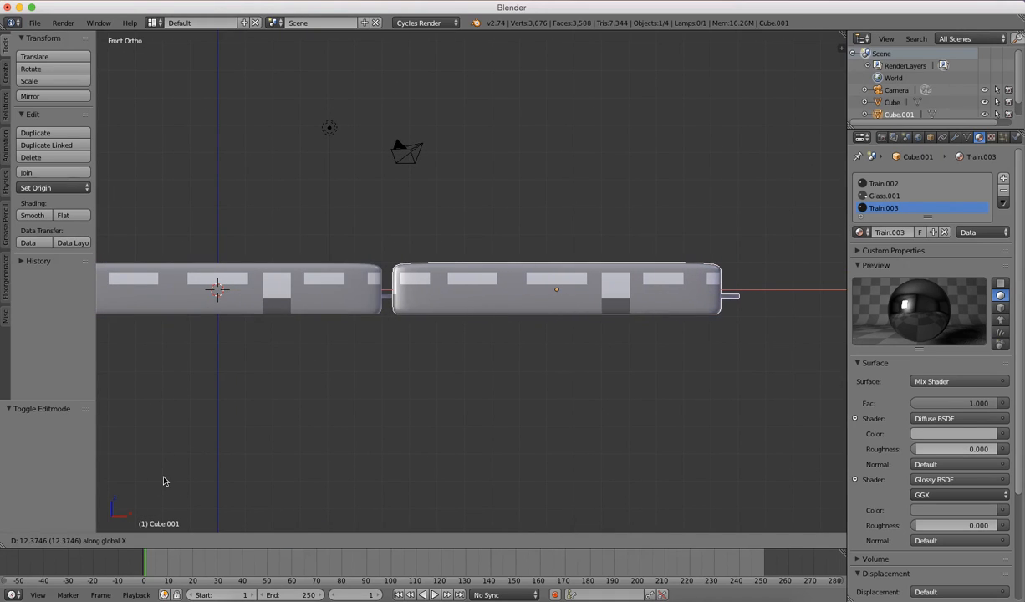
click(162, 479)
Select the faces of the duplicated car's end facing the first car, including the upper rounded edge, in Edit Mode.
middle_drag(405, 410, 372, 378)
key(Tab)
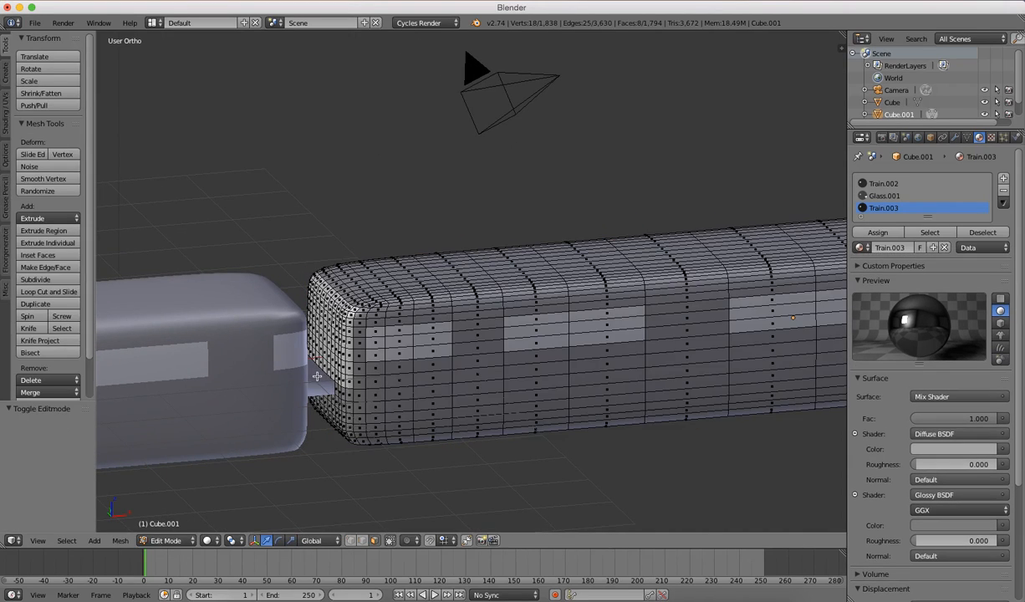
key(c)
drag(342, 372, 343, 330)
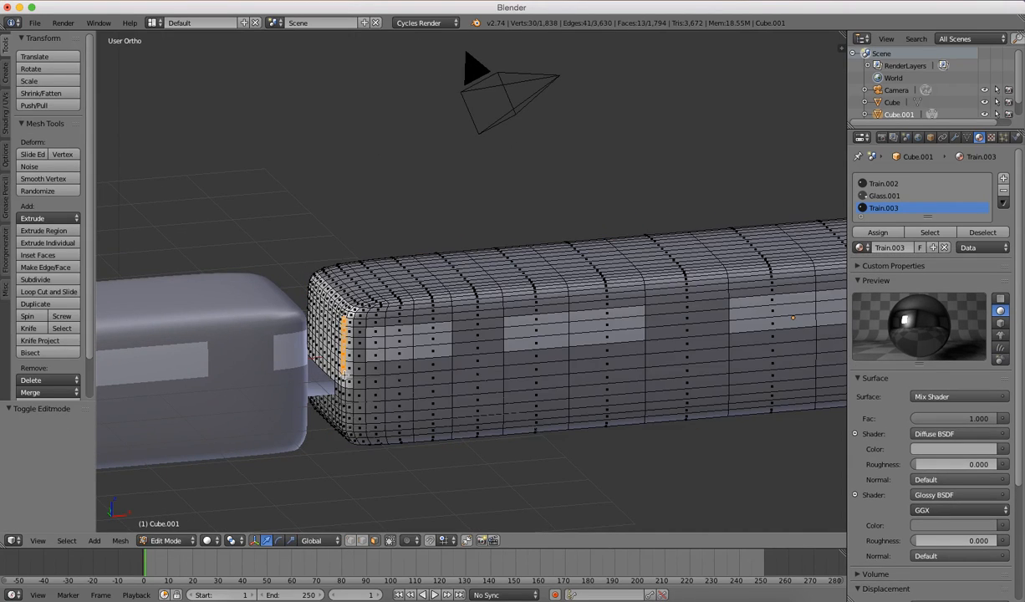
mouse_move(339, 370)
mouse_down()
mouse_move(327, 360)
mouse_move(328, 310)
mouse_move(300, 277)
mouse_up()
key(Escape)
mouse_move(314, 308)
middle_down()
mouse_move(368, 333)
mouse_move(507, 337)
middle_up()
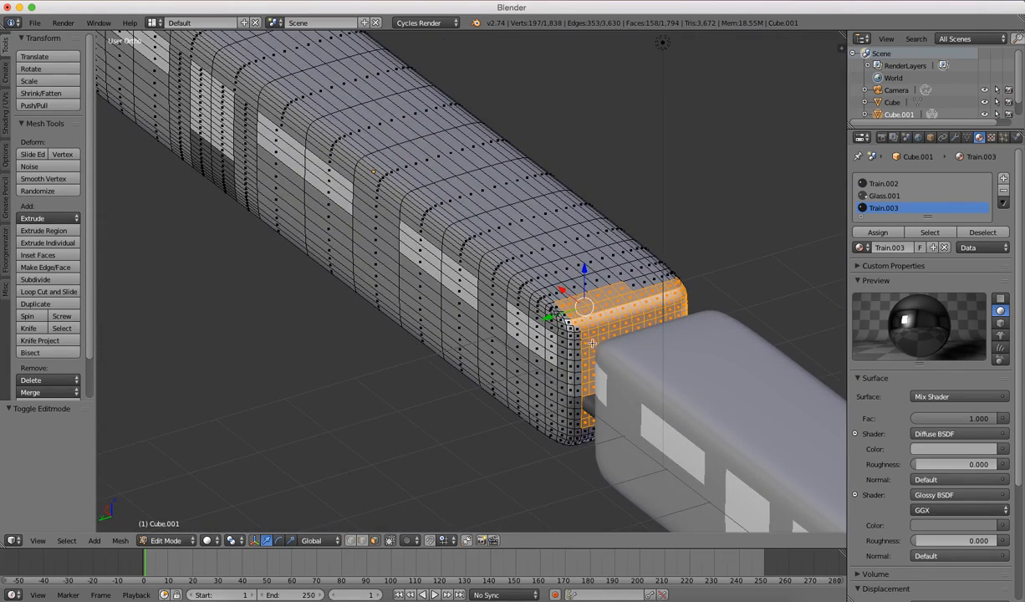
key(c)
mouse_move(578, 384)
mouse_down()
mouse_move(598, 343)
mouse_move(576, 324)
mouse_up()
key(Escape)
Add a fourth material slot with the Train material to the duplicate, assign it to the selected end faces, and leave Edit Mode deselected.
click(884, 184)
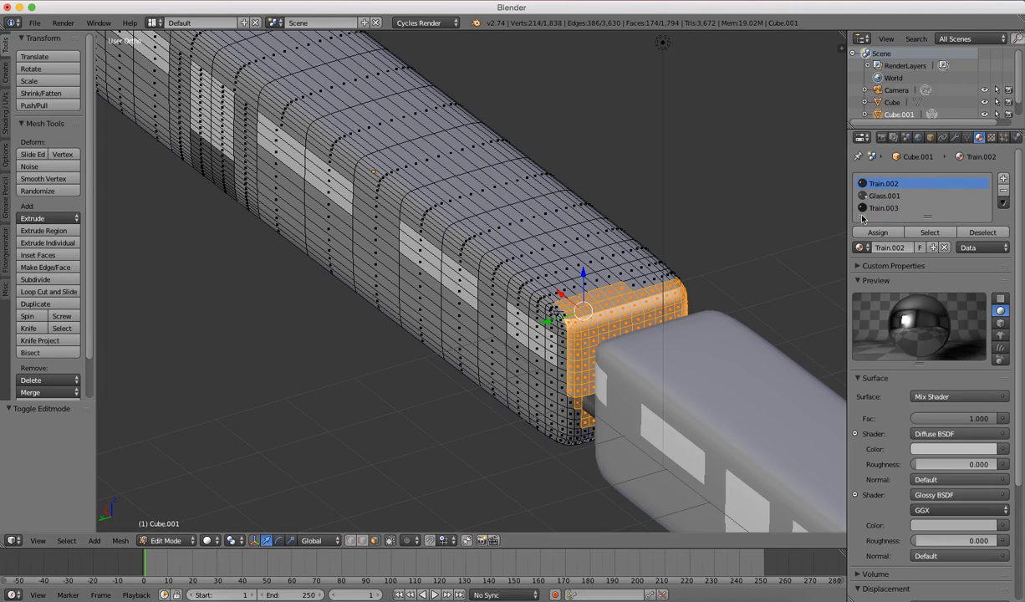
click(878, 207)
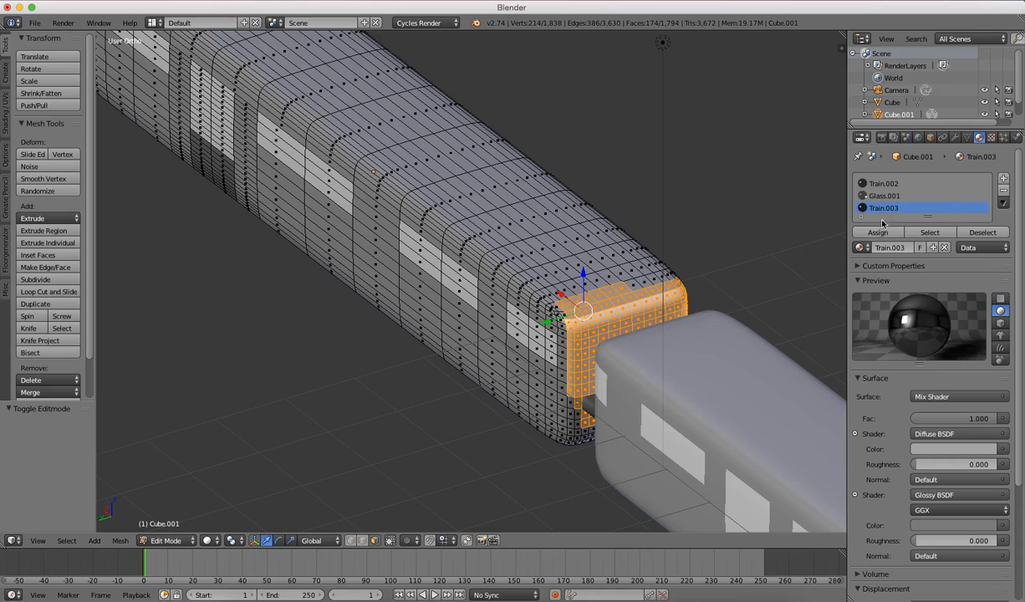
click(1011, 179)
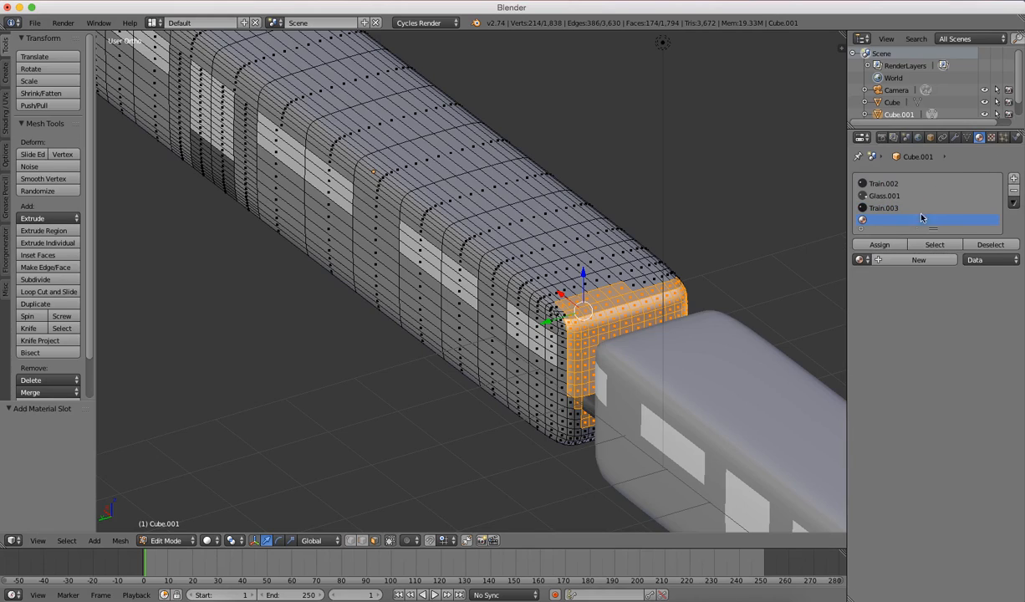
click(859, 259)
click(783, 301)
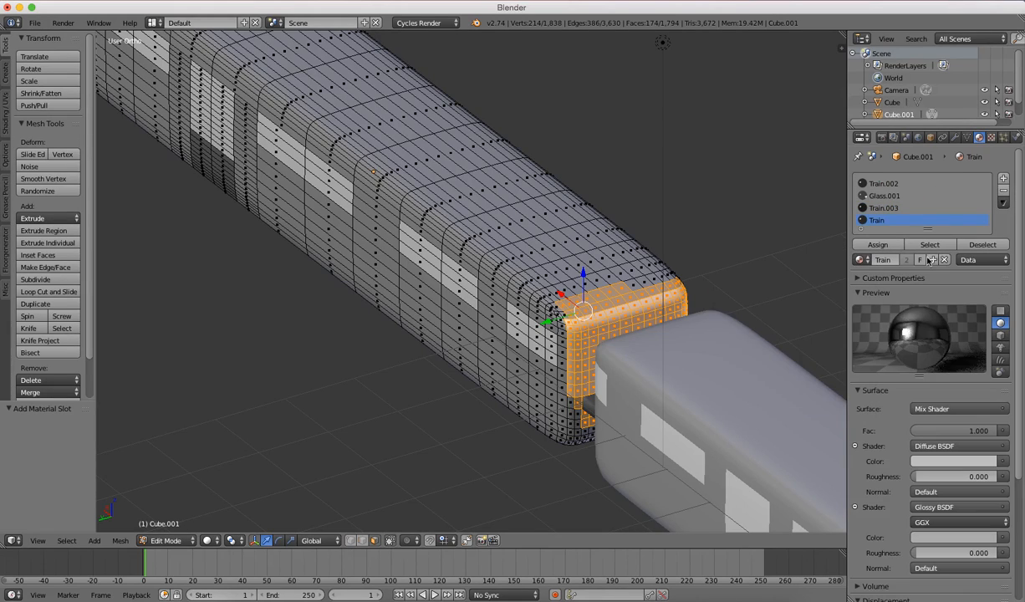
click(888, 245)
key(a)
key(Tab)
middle_drag(644, 341, 342, 331)
key(Tab)
key(Tab)
scroll(342, 332, down, 5)
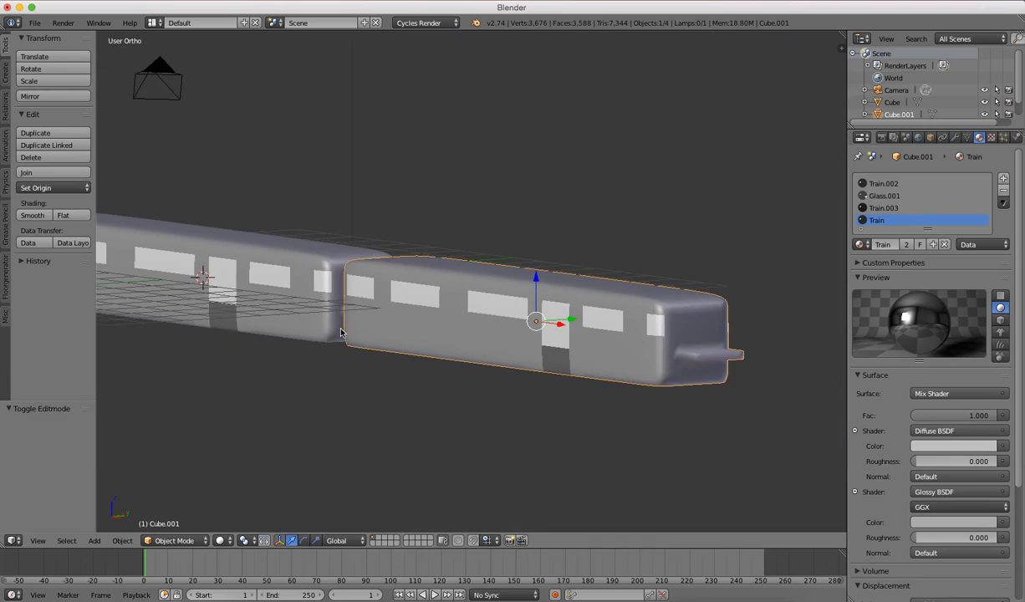
Add an Array modifier to the duplicated car with a fixed count of 9.
key(KP_1)
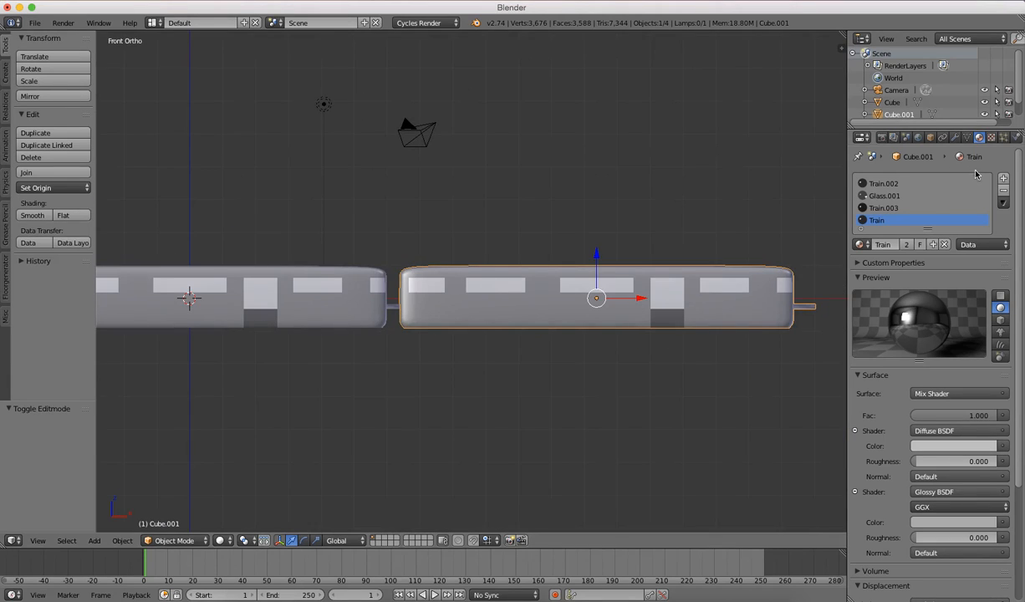
click(956, 137)
click(912, 178)
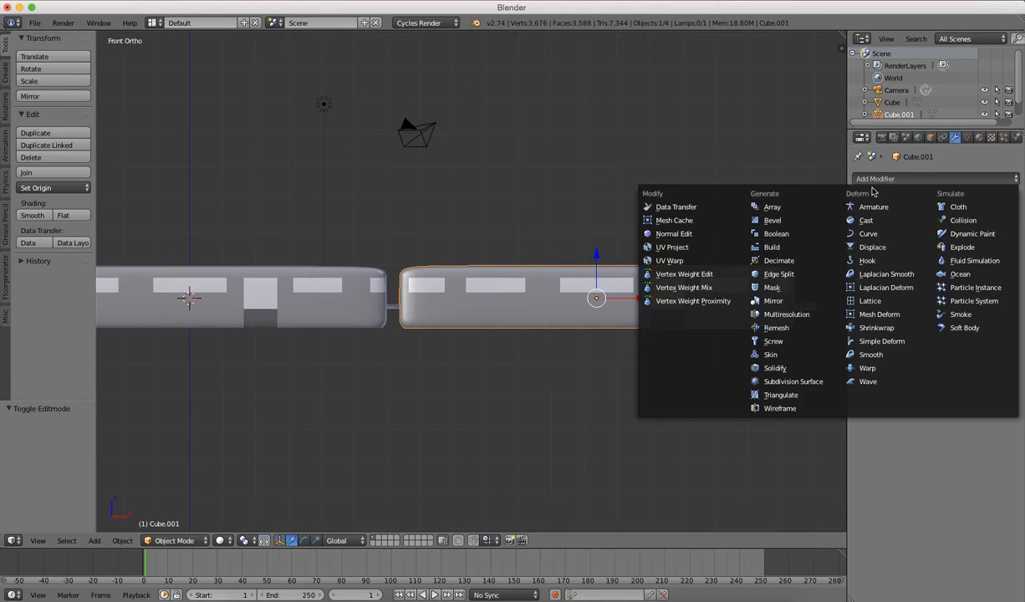
click(771, 207)
click(929, 249)
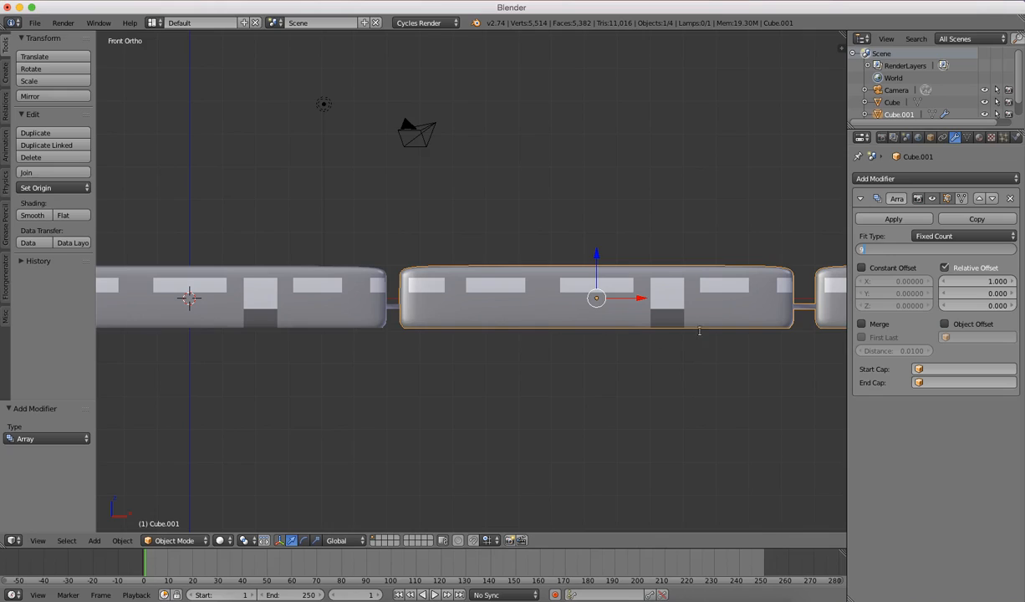
key(Return)
scroll(483, 323, down, 10)
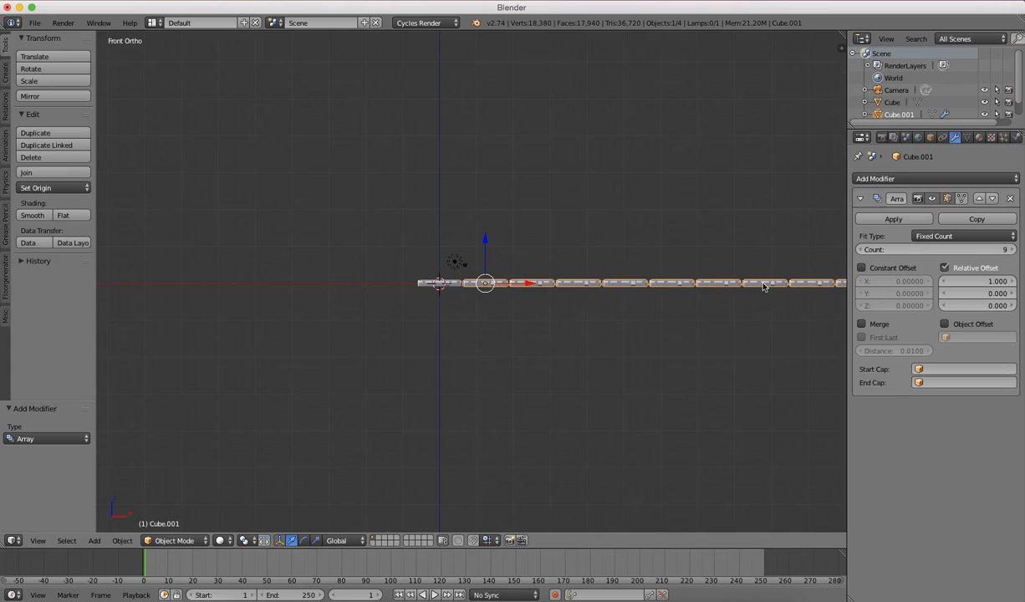
shift+middle_drag(796, 298, 679, 314)
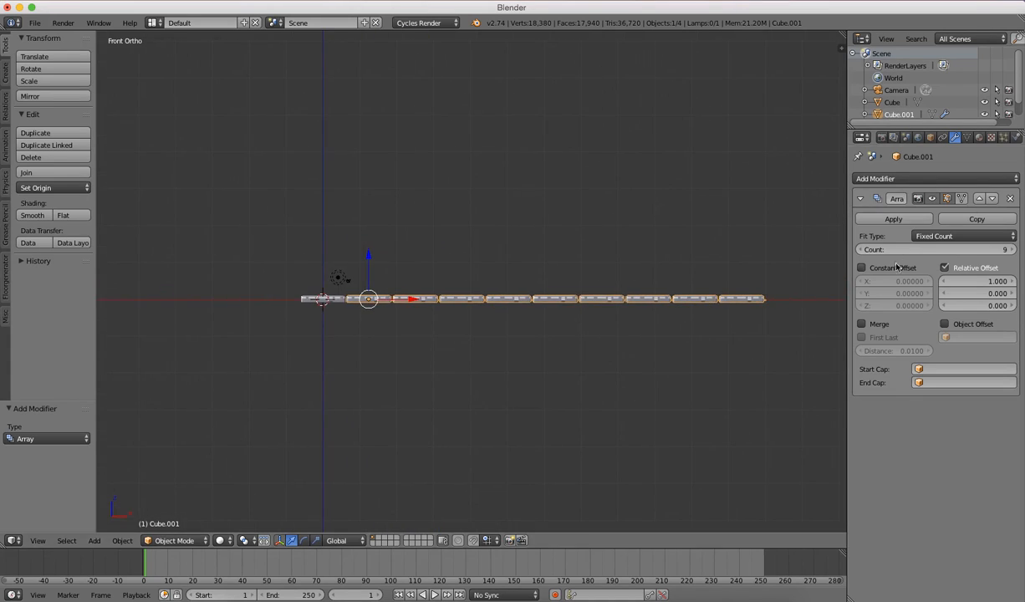
Set the array count to 8 and apply the modifier.
click(861, 250)
scroll(743, 333, up, 4)
shift+middle_drag(732, 344, 396, 279)
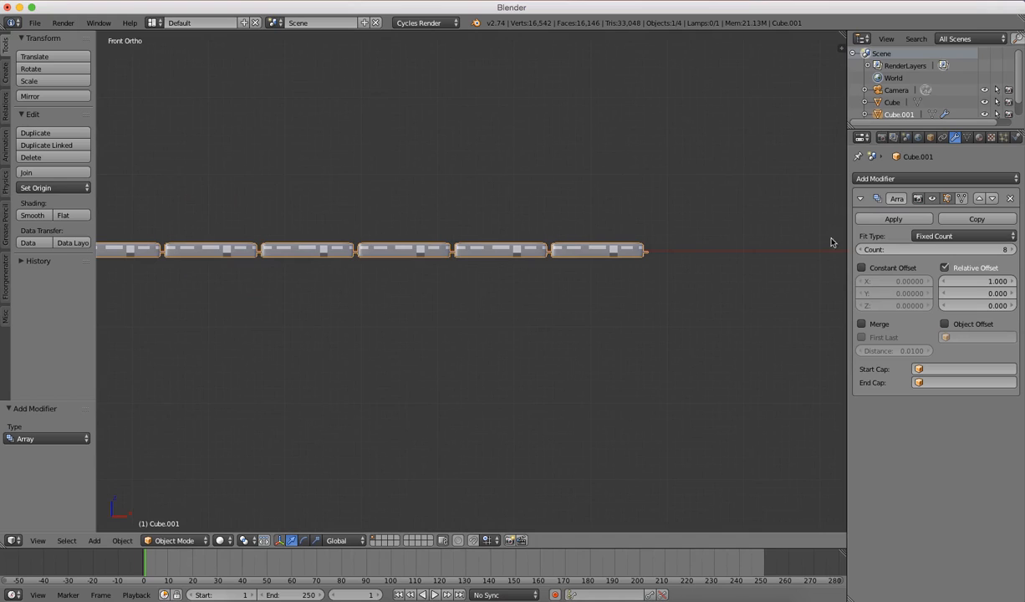
click(876, 221)
Delete the faces of the unused coupler at the far end of the last car.
scroll(750, 290, up, 4)
middle_drag(750, 290, 224, 380)
key(KP_1)
scroll(284, 366, up, 7)
shift+middle_drag(283, 367, 402, 343)
key(KP_7)
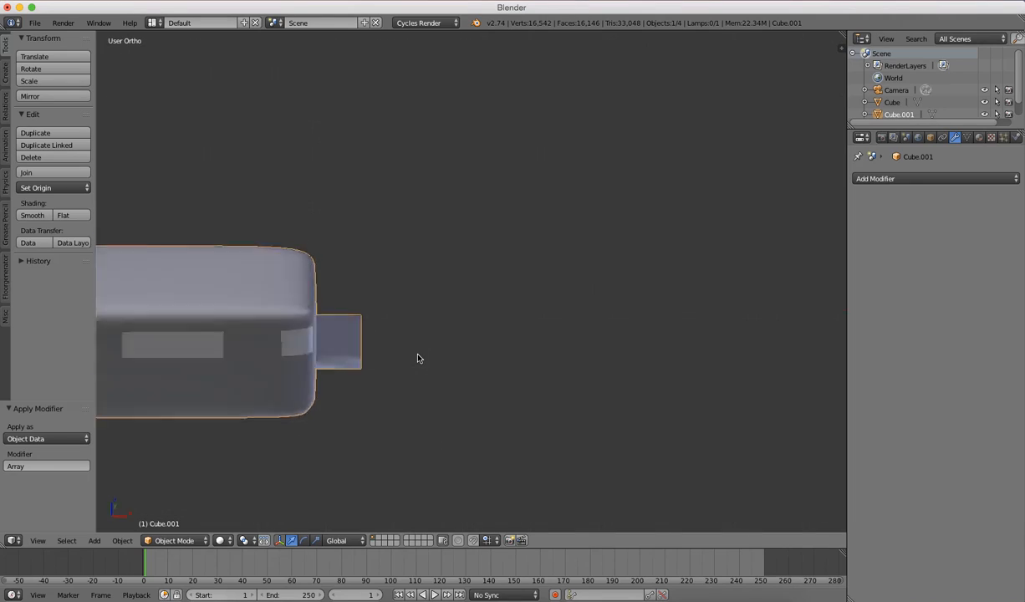
scroll(404, 326, up, 2)
key(Tab)
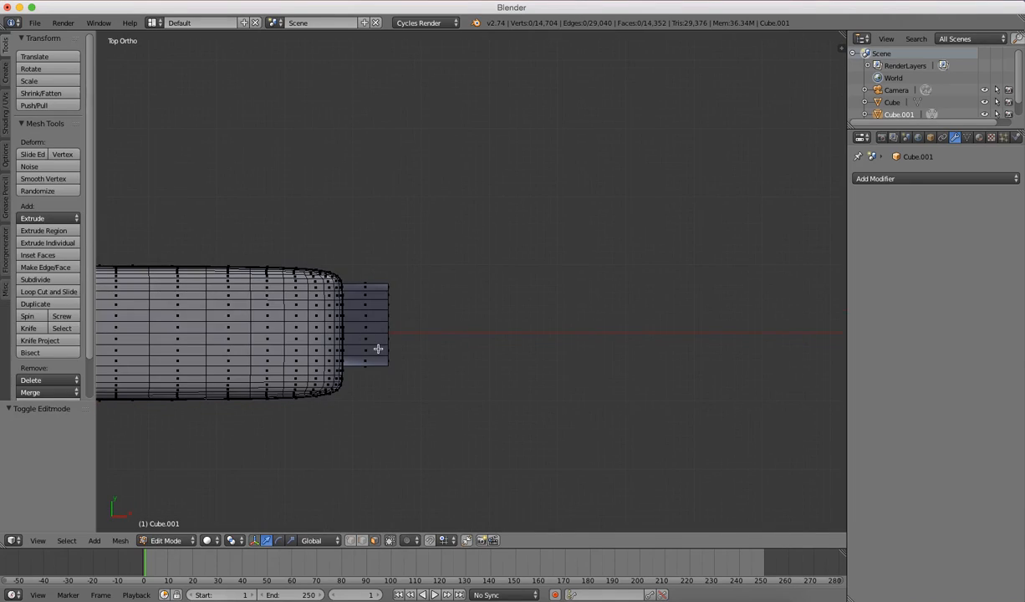
key(z)
key(c)
mouse_move(378, 370)
mouse_down()
mouse_move(371, 321)
mouse_move(380, 326)
mouse_up()
key(Escape)
key(x)
click(360, 385)
Fill the opening left by the removed coupler on the last car's end with a single face and leave Edit Mode.
mouse_move(394, 384)
middle_down()
mouse_move(370, 350)
mouse_move(321, 318)
mouse_move(360, 350)
middle_up()
key(z)
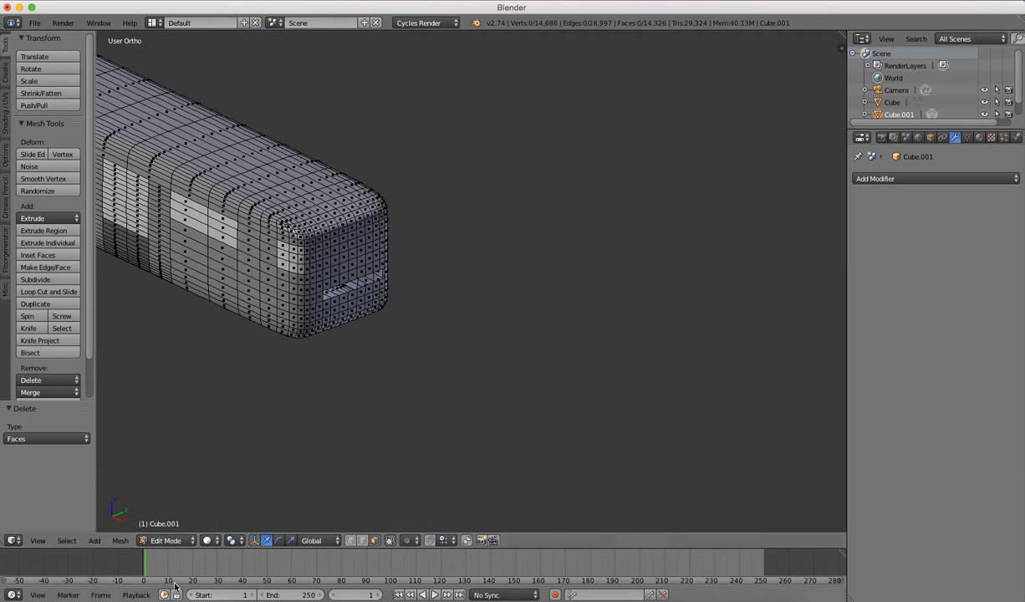
click(362, 540)
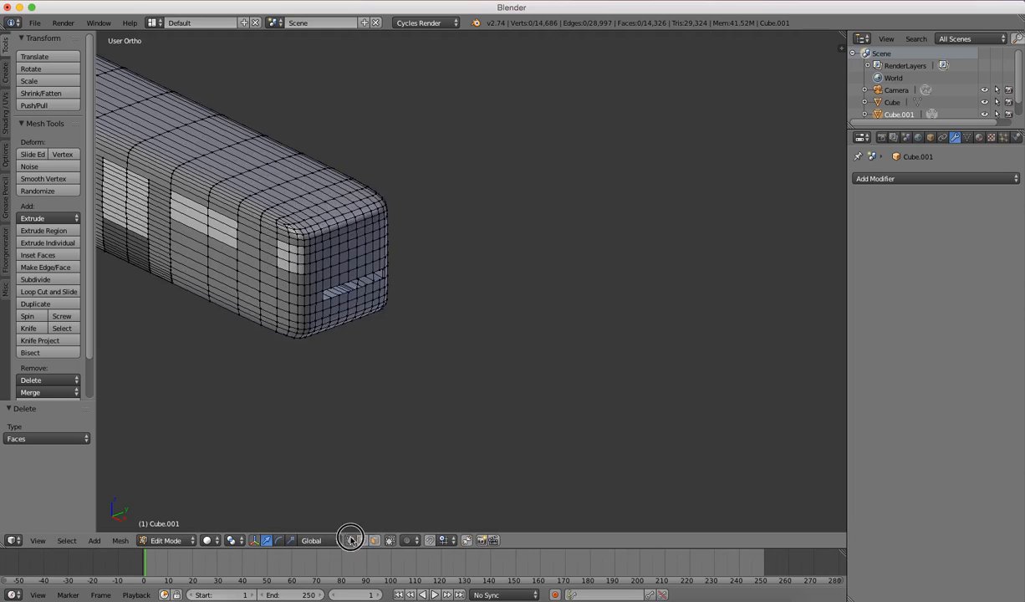
scroll(325, 438, up, 5)
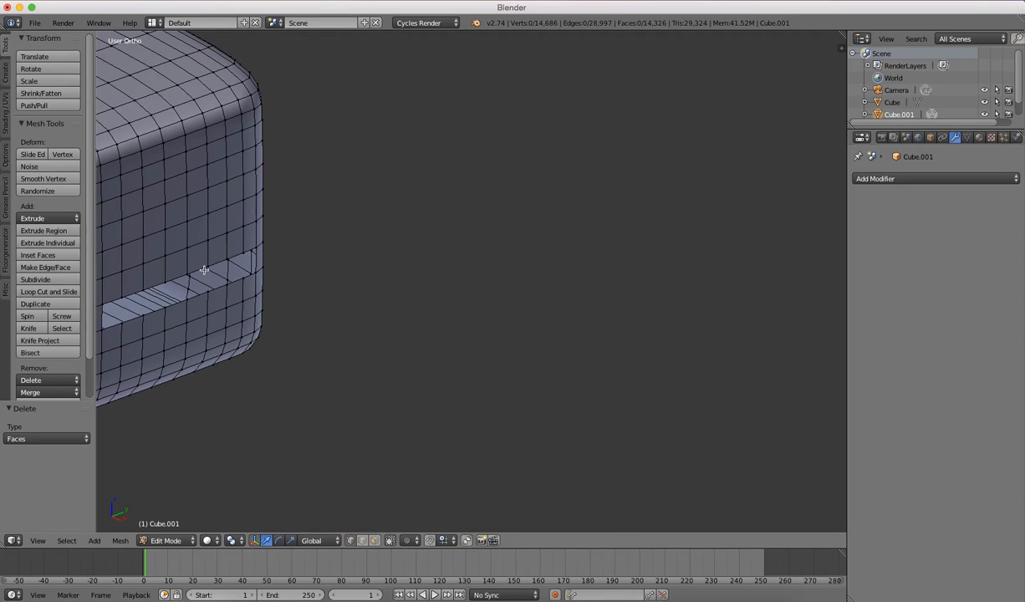
key(ctrl+Up)
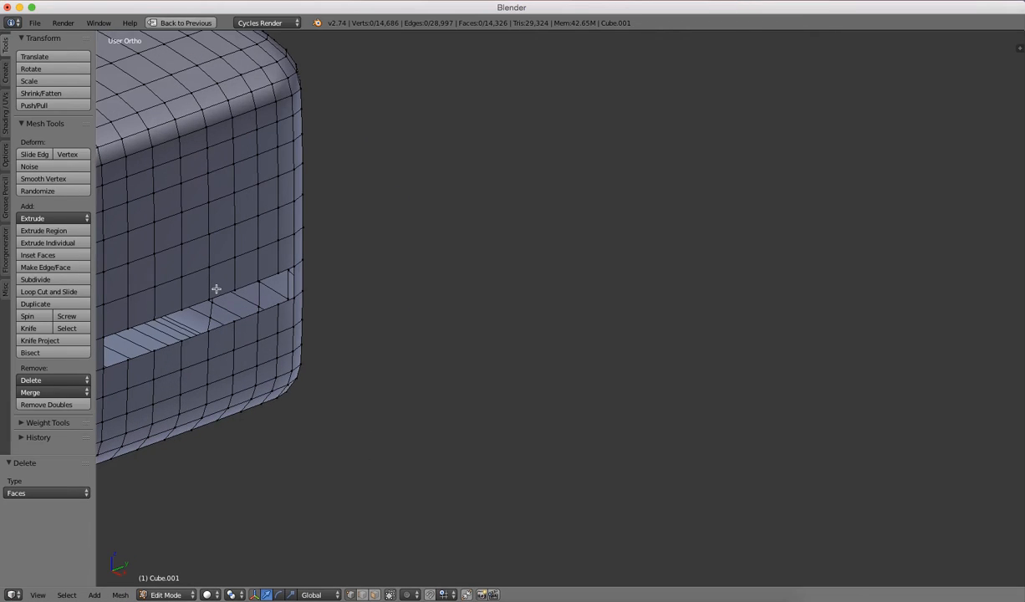
key(ctrl+Up)
alt+right_click(197, 266)
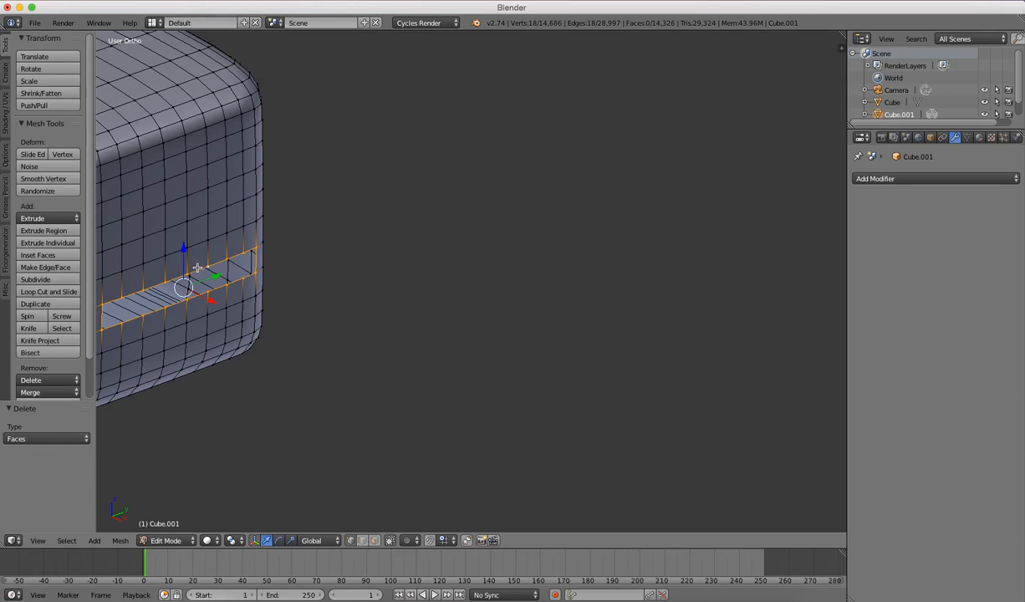
key(f)
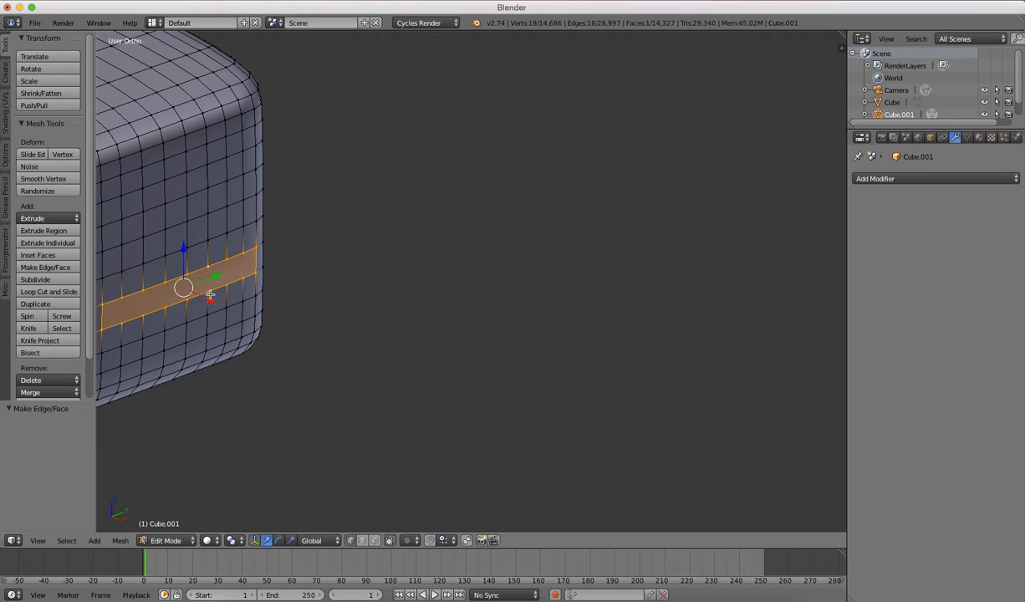
key(Tab)
Join the arrayed cars with the front car into one object.
scroll(212, 313, down, 6)
key(KP_1)
scroll(214, 345, down, 6)
shift+drag(238, 377, 347, 386)
scroll(347, 386, up, 5)
shift+middle_drag(347, 387, 684, 407)
scroll(685, 407, up, 4)
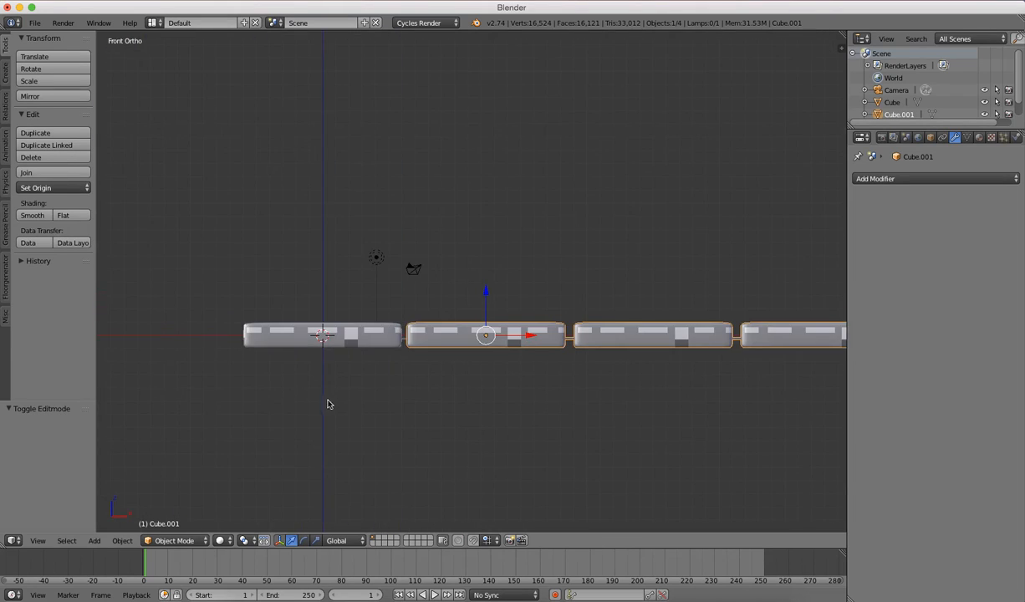
shift+right_click(331, 344)
key(ctrl+j)
Add a mesh circle, rotate it 90° about the X axis, and raise it above the front car.
shift+middle_drag(336, 345, 446, 337)
scroll(405, 379, up, 4)
key(shift+a)
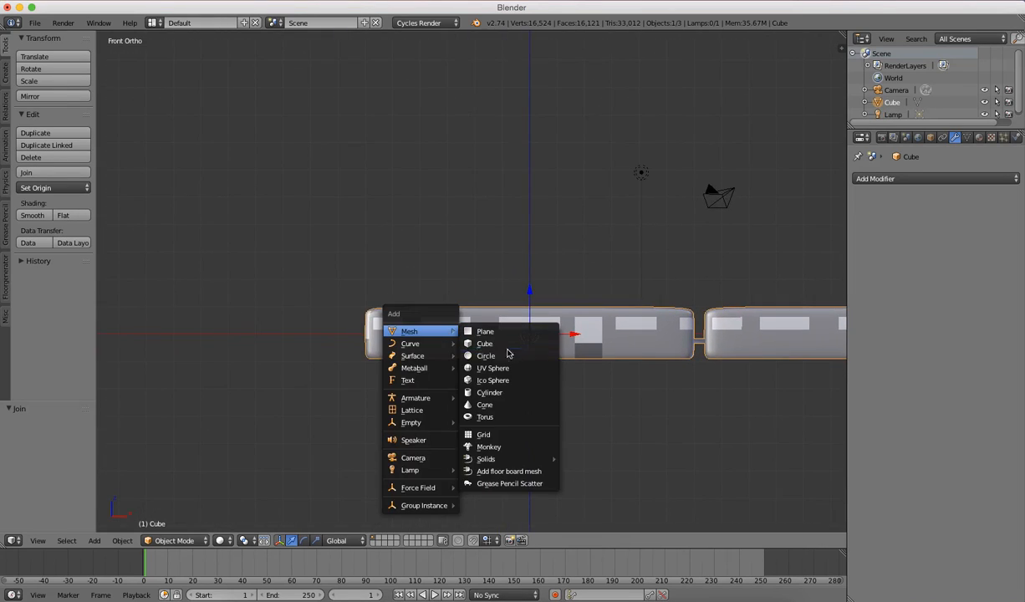
click(490, 353)
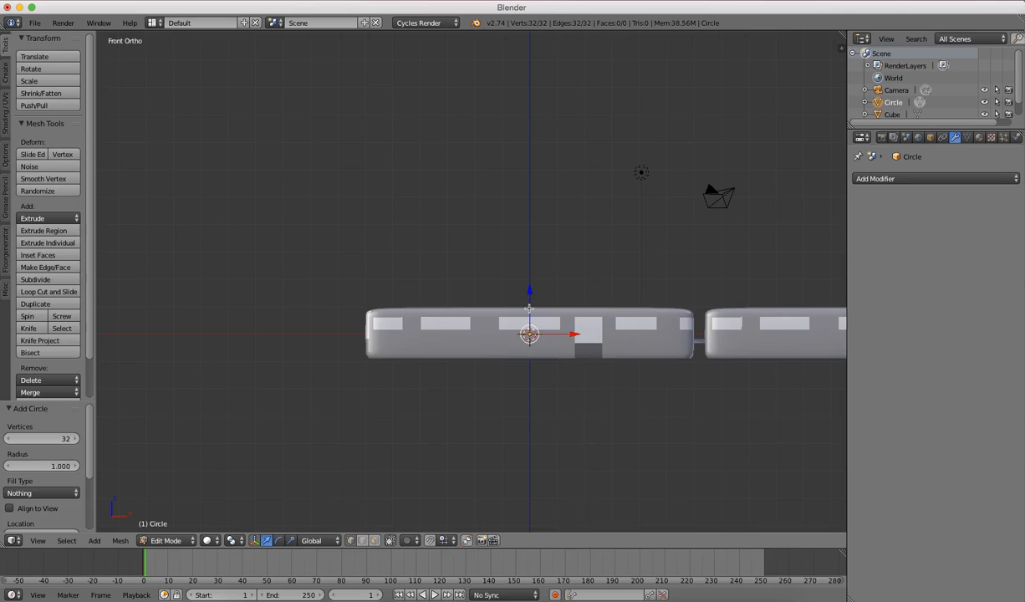
key(r)
key(x)
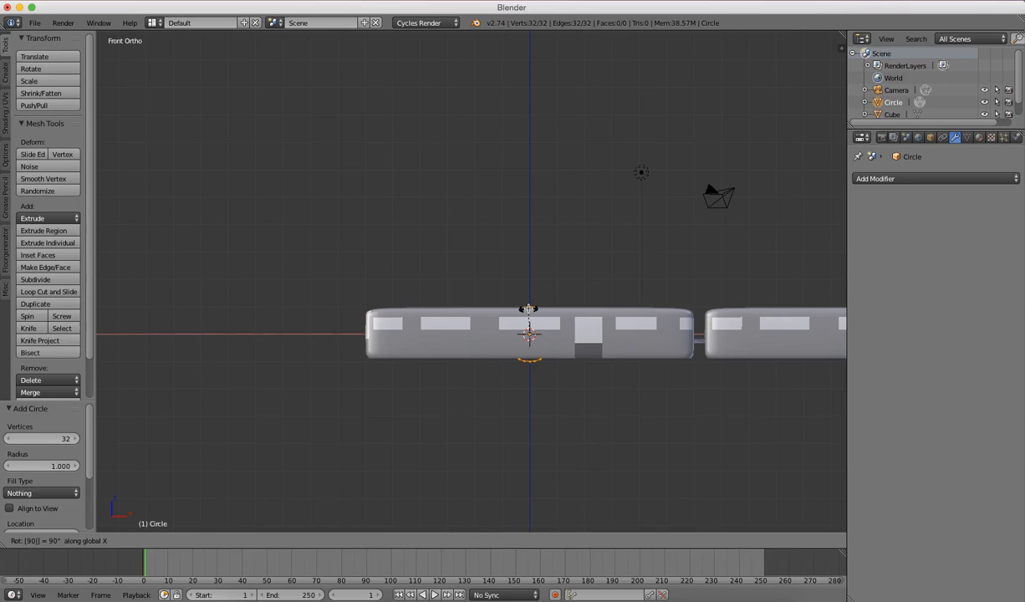
key(Return)
key(Tab)
drag(539, 301, 534, 194)
Fill the circle with a face, extrude it about 0.51 into a solid wheel, and give the wheel smooth shading.
key(Tab)
key(f)
middle_drag(532, 228, 593, 287)
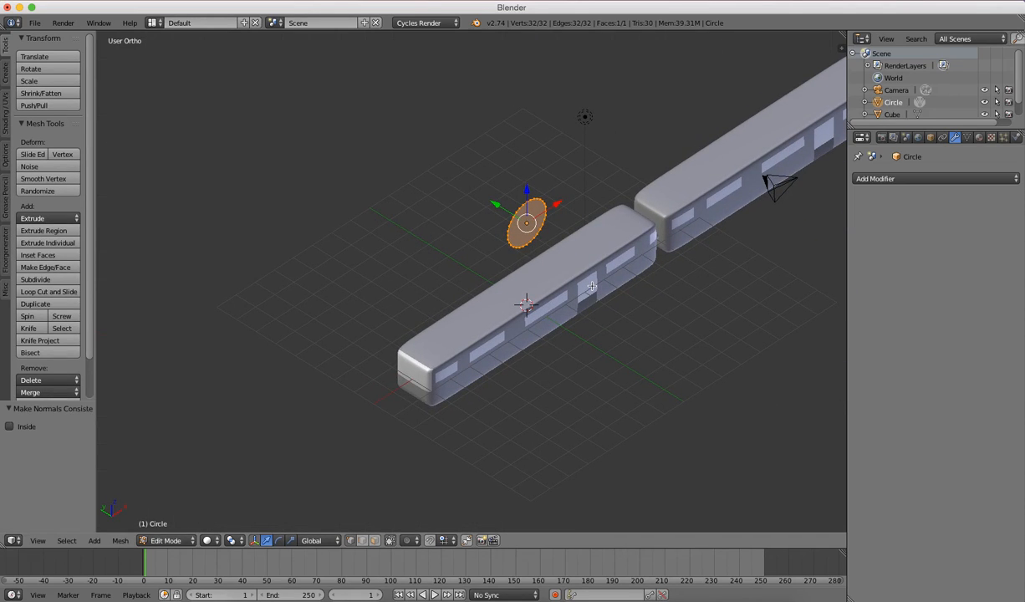
key(e)
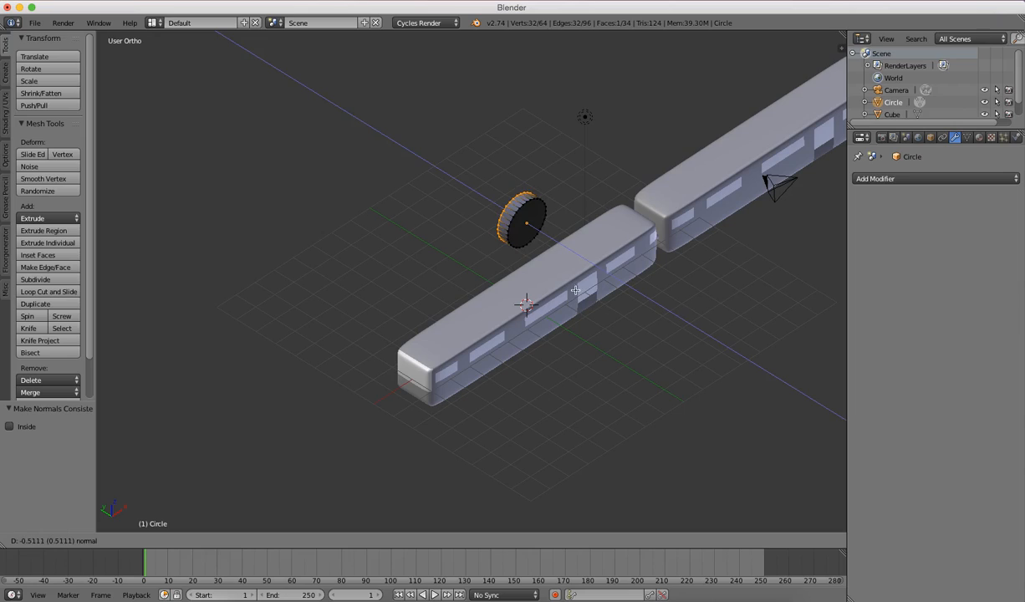
click(576, 290)
key(a)
key(a)
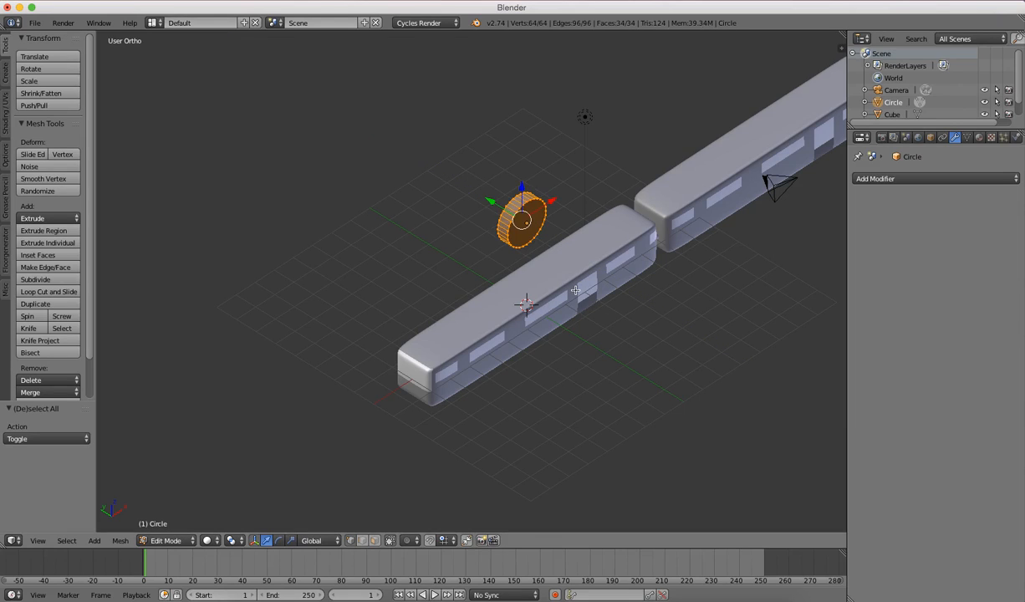
key(Tab)
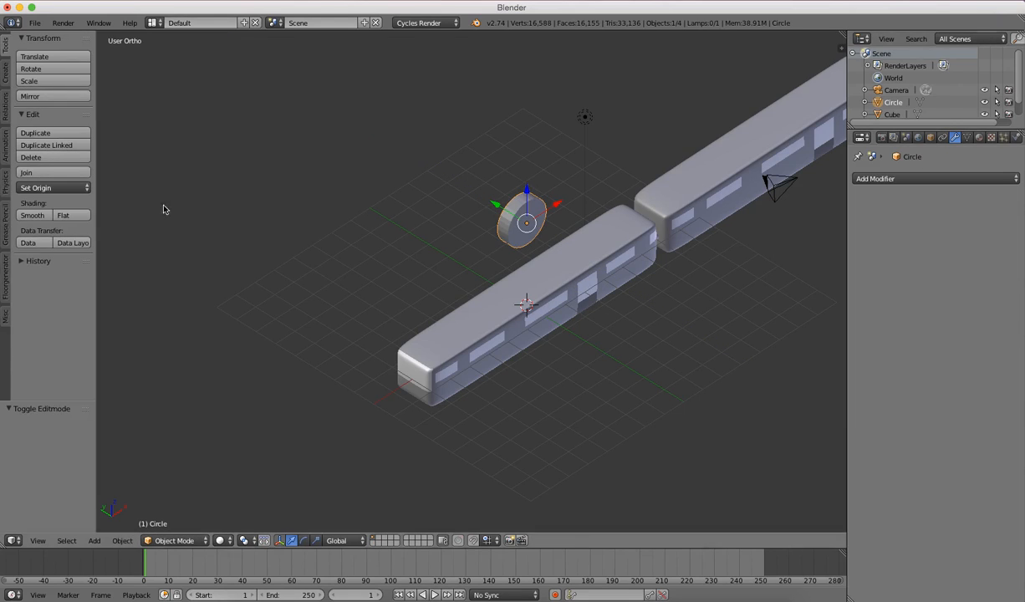
click(26, 214)
Give the wheel a new Diffuse BSDF material with black as both its surface colour and its viewport colour.
click(980, 138)
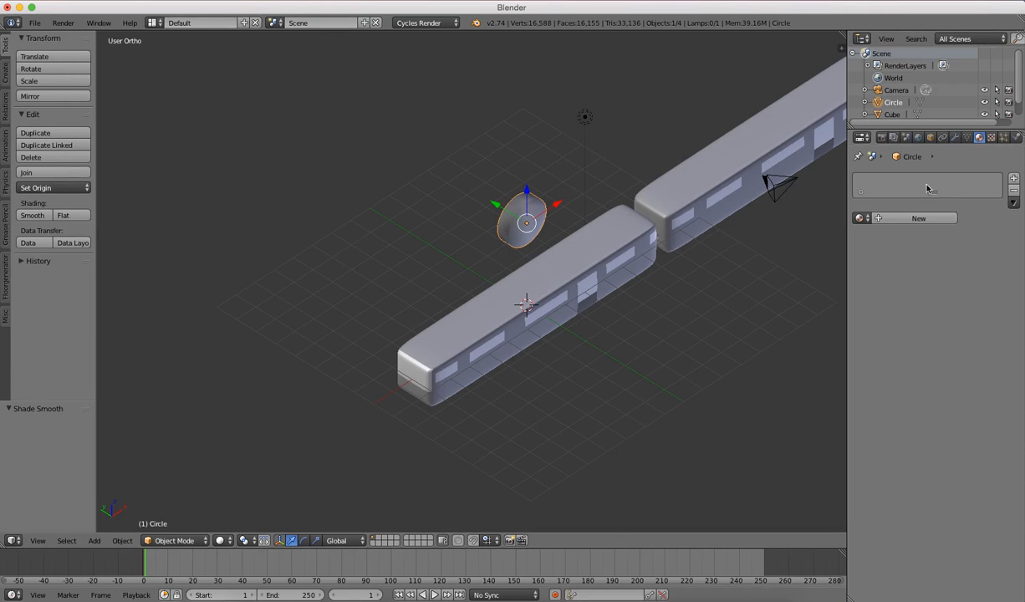
click(902, 218)
click(962, 389)
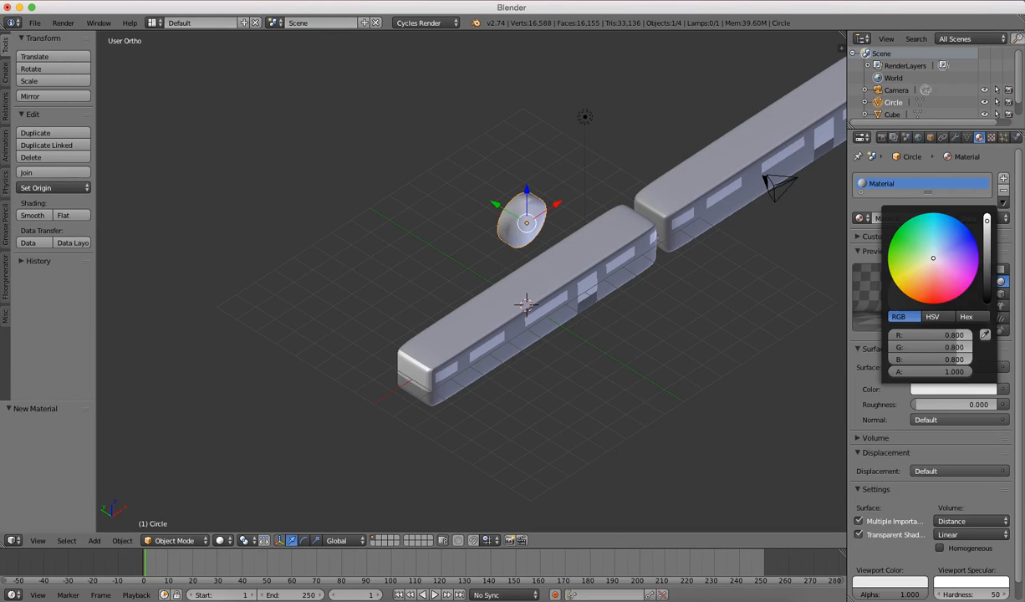
drag(987, 221, 987, 302)
click(892, 582)
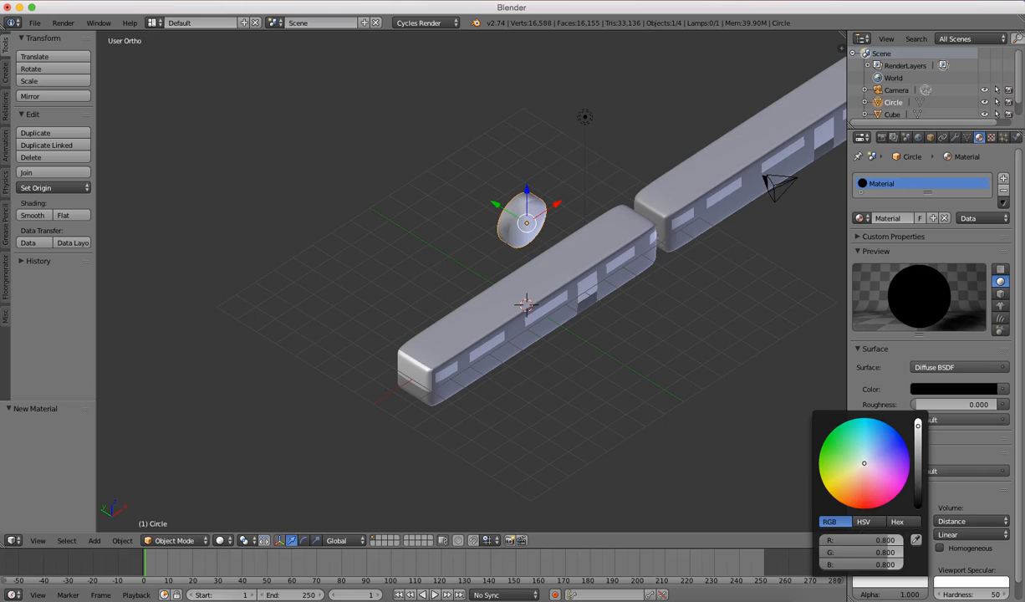
Add a second slot with a new default white material to the wheel and assign it to the two round side faces.
click(1003, 178)
click(944, 220)
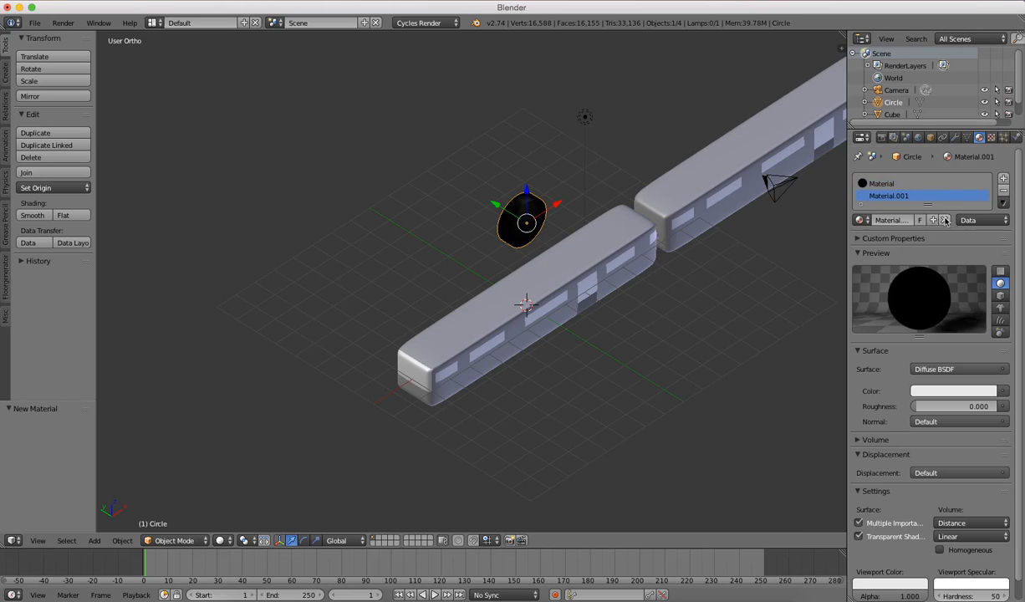
scroll(510, 241, up, 3)
key(Tab)
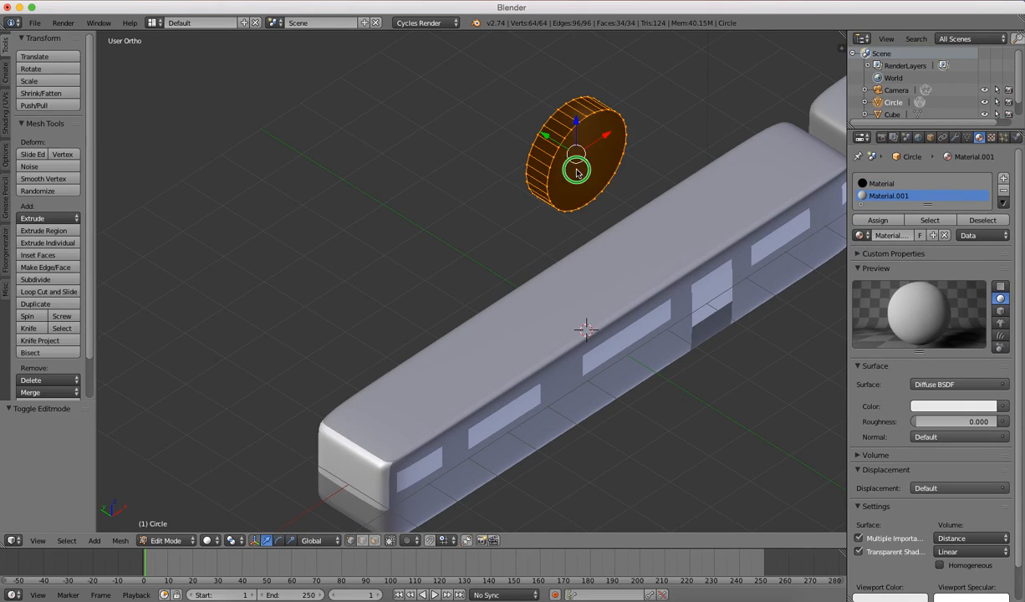
middle_drag(576, 170, 596, 205)
right_drag(617, 108, 606, 119)
right_click(596, 131)
right_click(577, 144)
middle_drag(579, 152, 737, 189)
shift+right_click(392, 178)
click(888, 195)
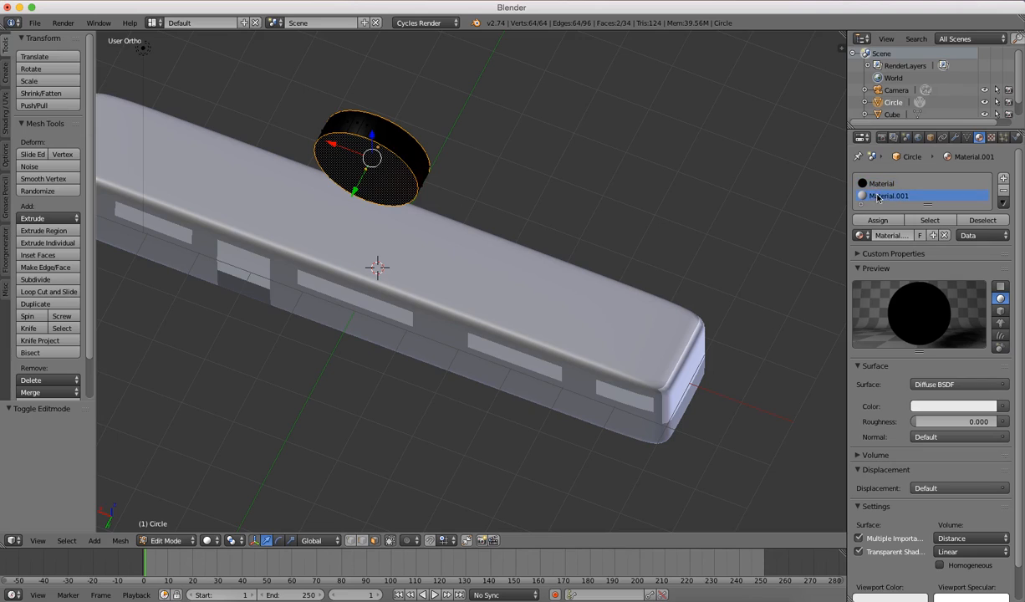
click(877, 220)
key(Tab)
Scale the wheel to about 0.356 and place it under the side edge of the front car, about -0.91 in Y and -4.79 in Z.
middle_drag(649, 266, 417, 259)
key(ctrl+KP_3)
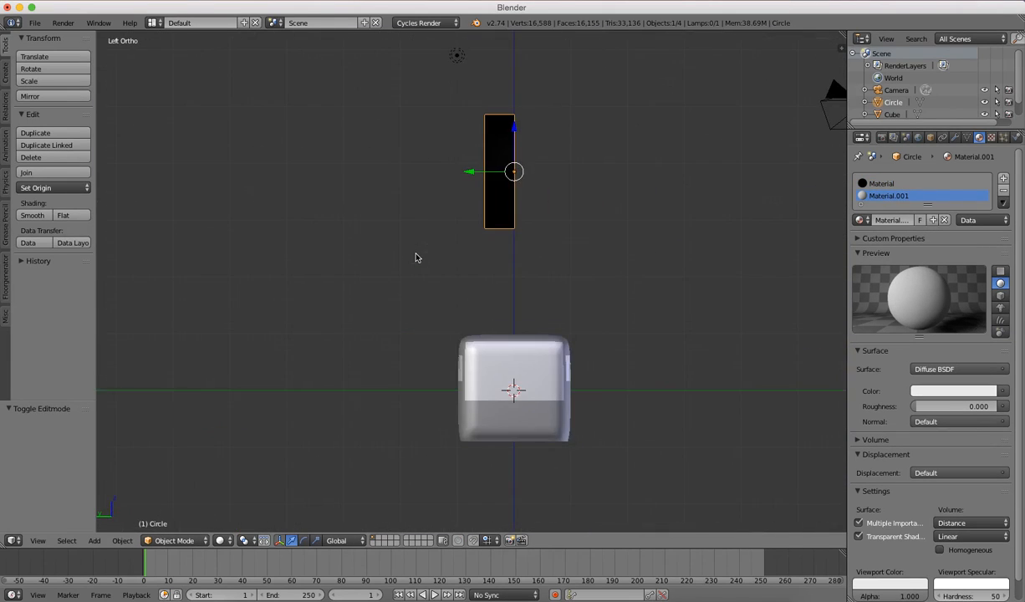
key(s)
click(476, 261)
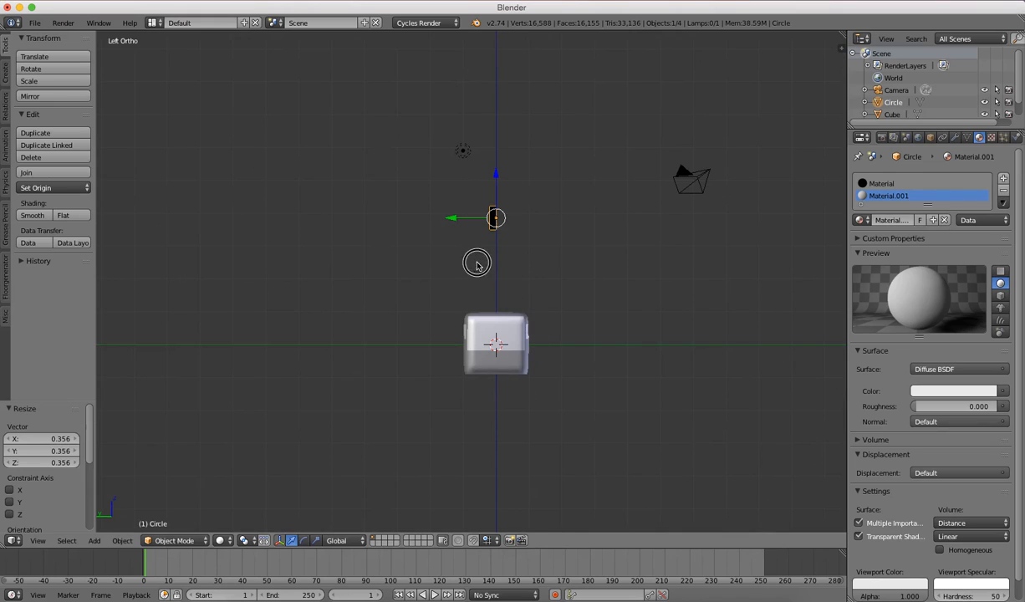
key(g)
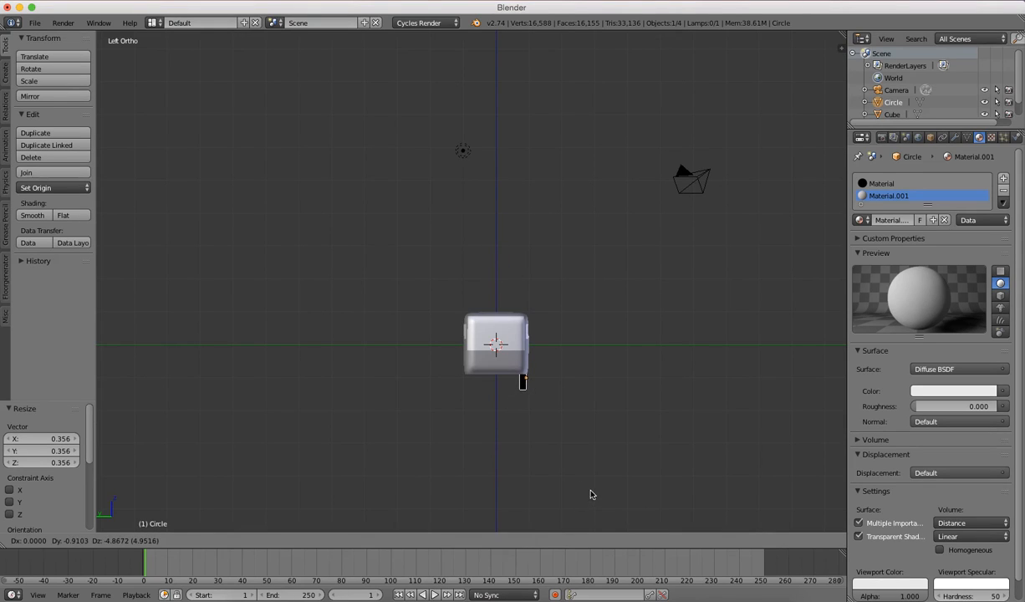
click(566, 467)
Move the wheel about -5.05 along X to the car's front end, and place a duplicate about 10.14 along X near the rear end.
key(KP_1)
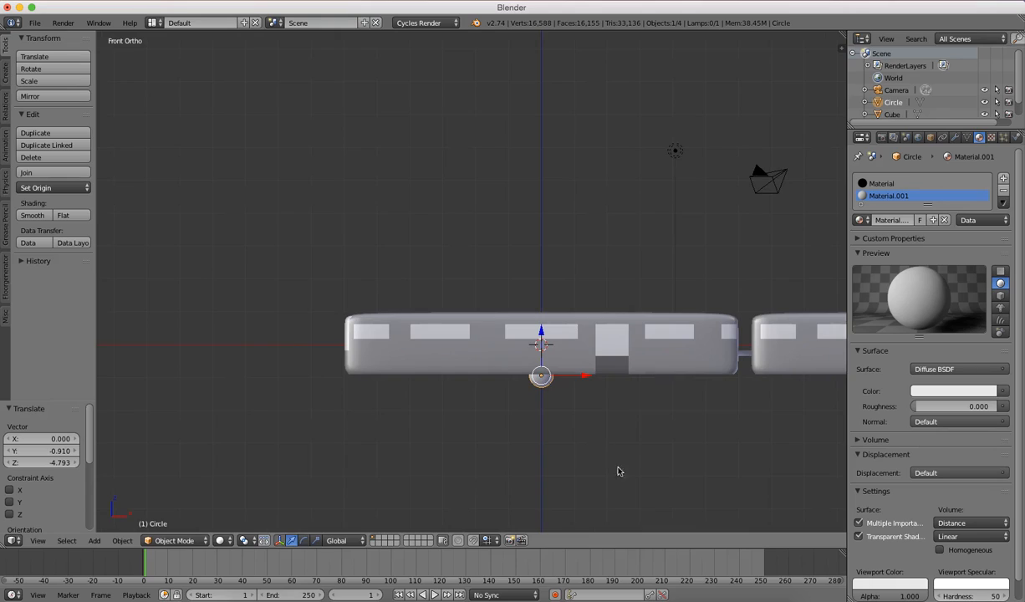
drag(584, 373, 416, 373)
key(shift+d)
key(x)
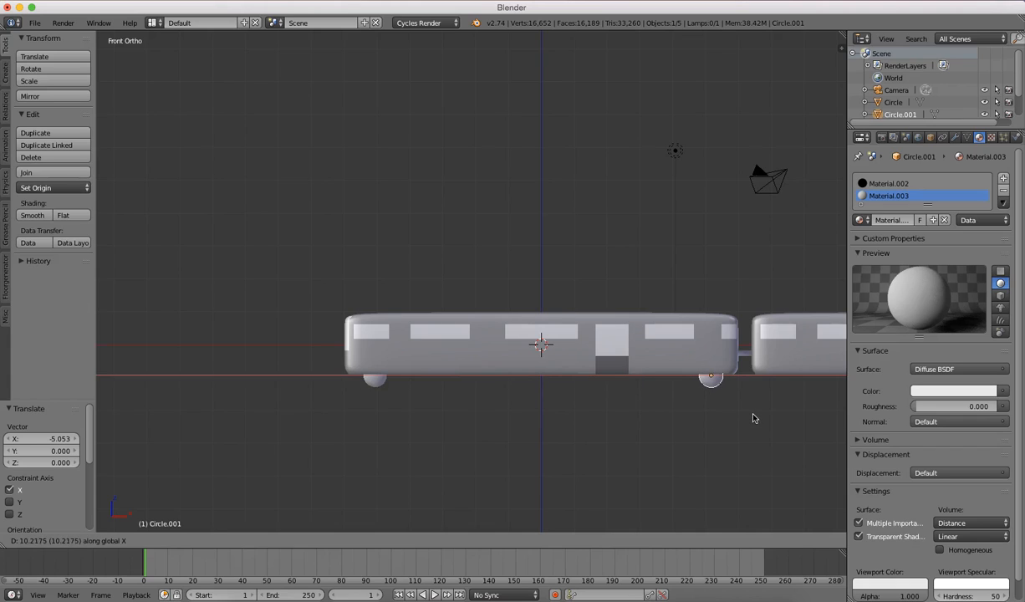
click(752, 414)
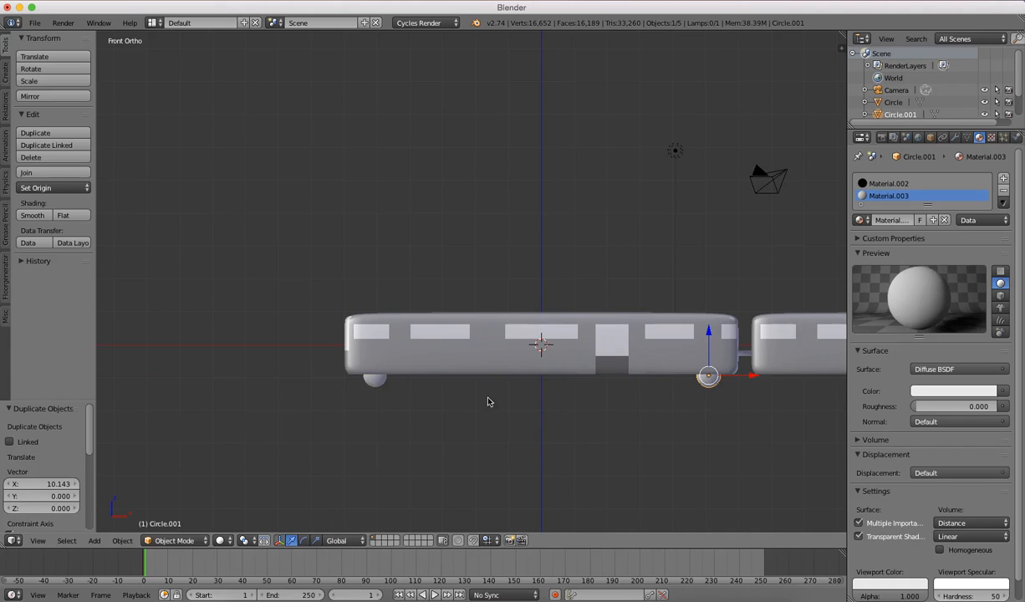
Duplicate both wheels about 1.65 along Y to the opposite side of the front car.
shift+right_click(384, 389)
middle_drag(384, 389, 572, 376)
key(shift+d)
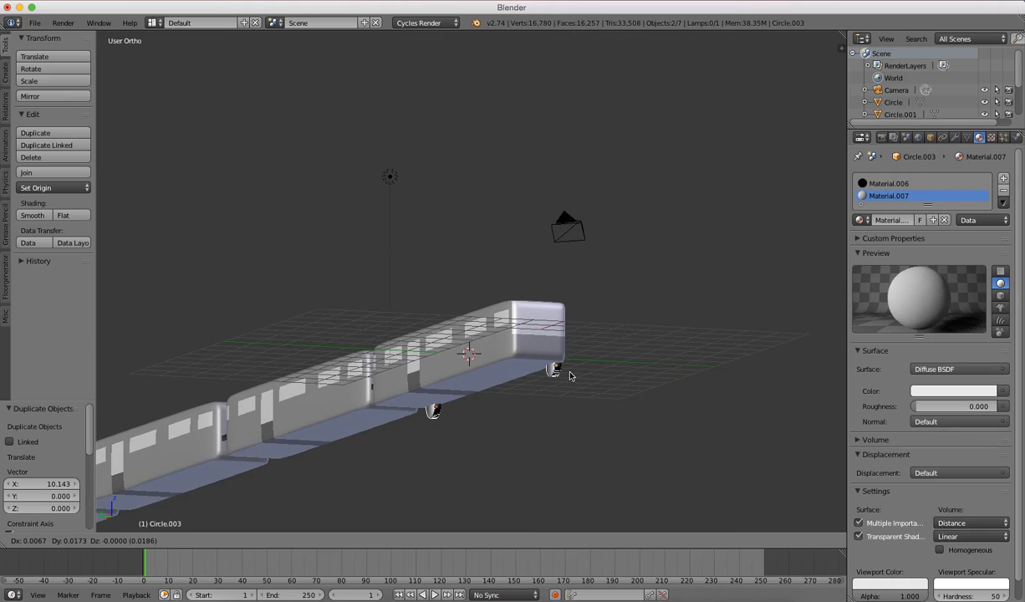
key(y)
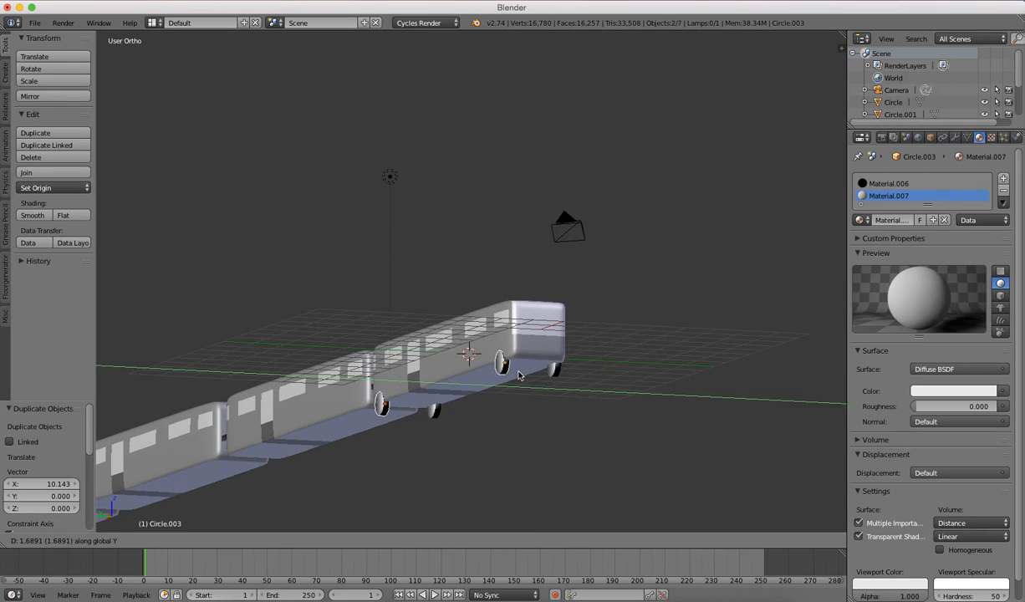
click(520, 376)
Join the front car's four wheels into one object.
middle_drag(519, 376, 443, 385)
right_click(446, 385)
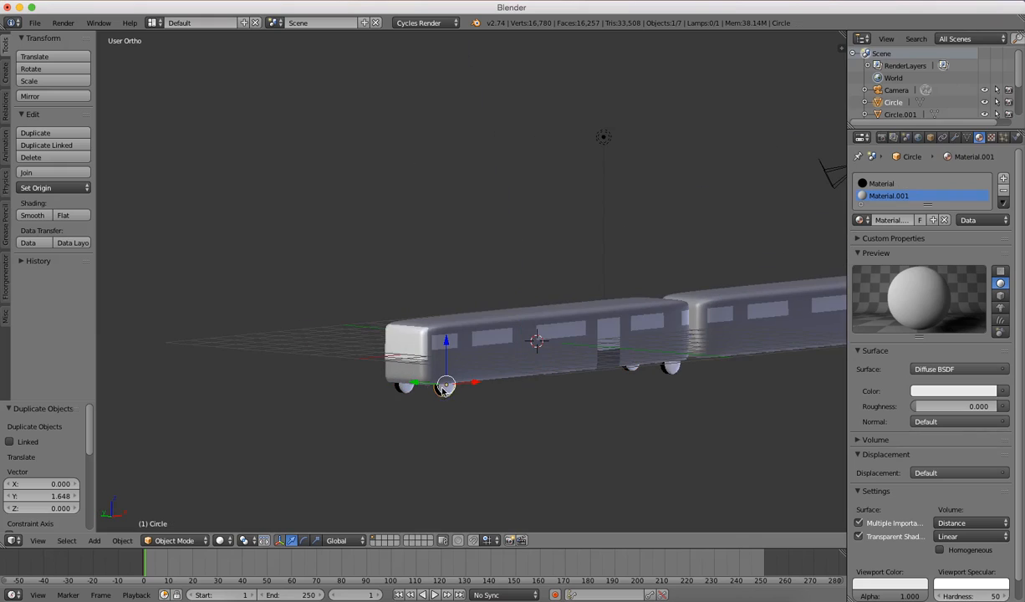
shift+right_click(671, 368)
shift+right_click(405, 385)
shift+right_click(631, 368)
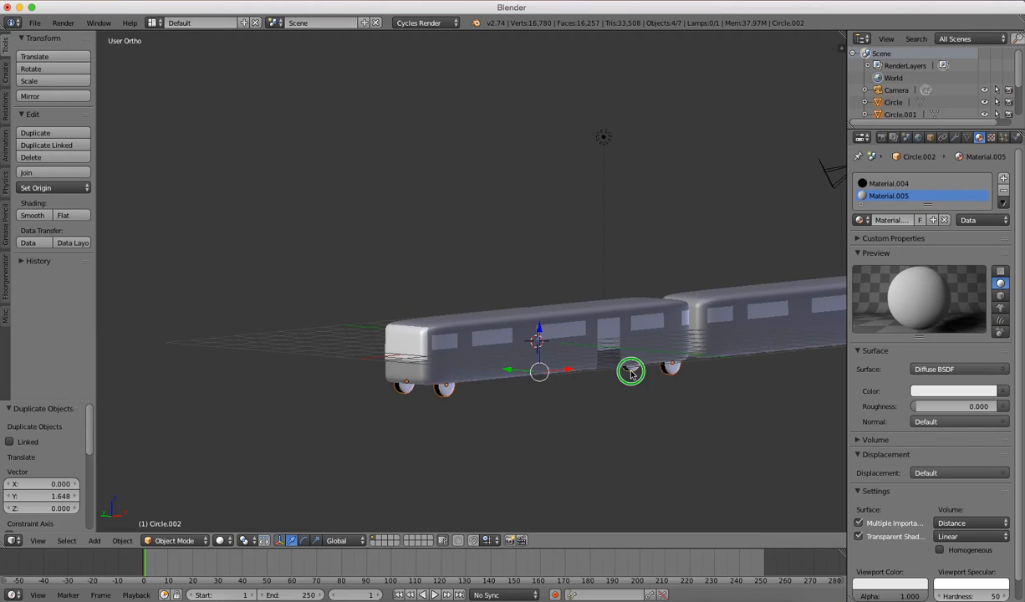
key(ctrl+j)
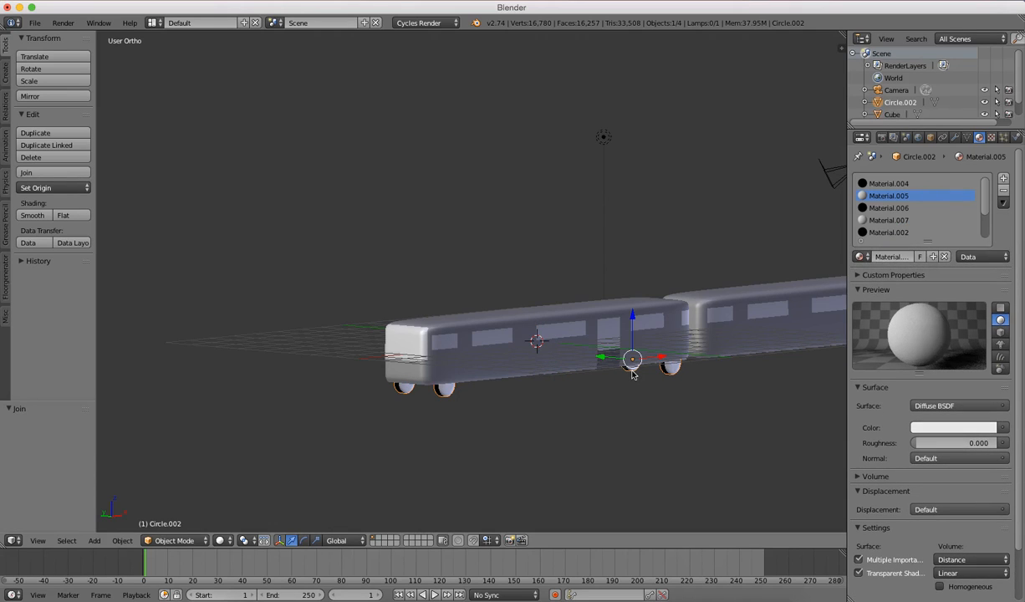
Duplicate the joined wheel set about 12.27 along X to sit under the second car.
key(KP_1)
scroll(920, 334, down, 2)
scroll(683, 361, down, 4)
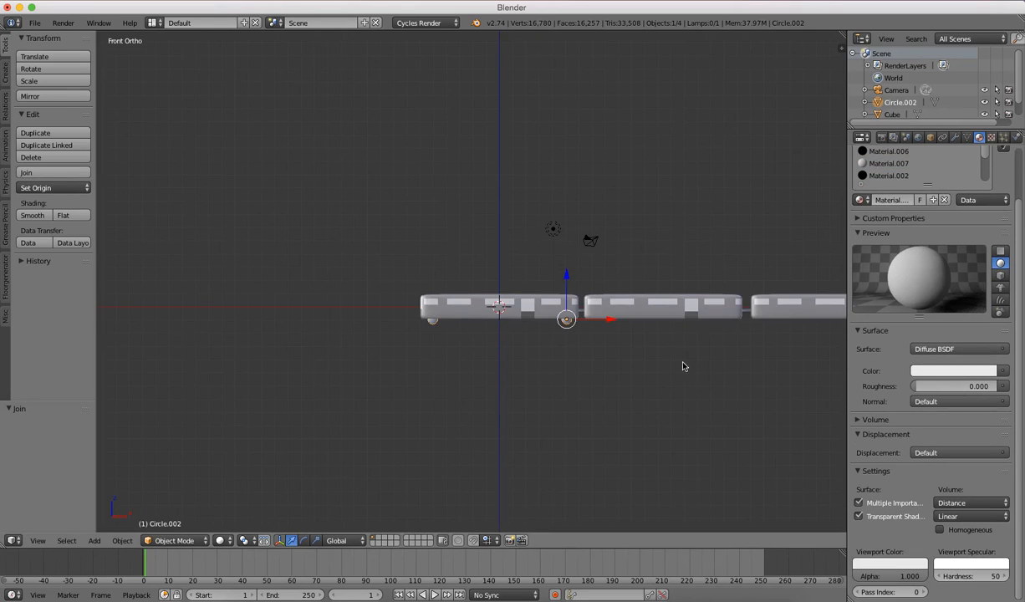
shift+middle_drag(682, 370, 583, 371)
key(shift+d)
key(x)
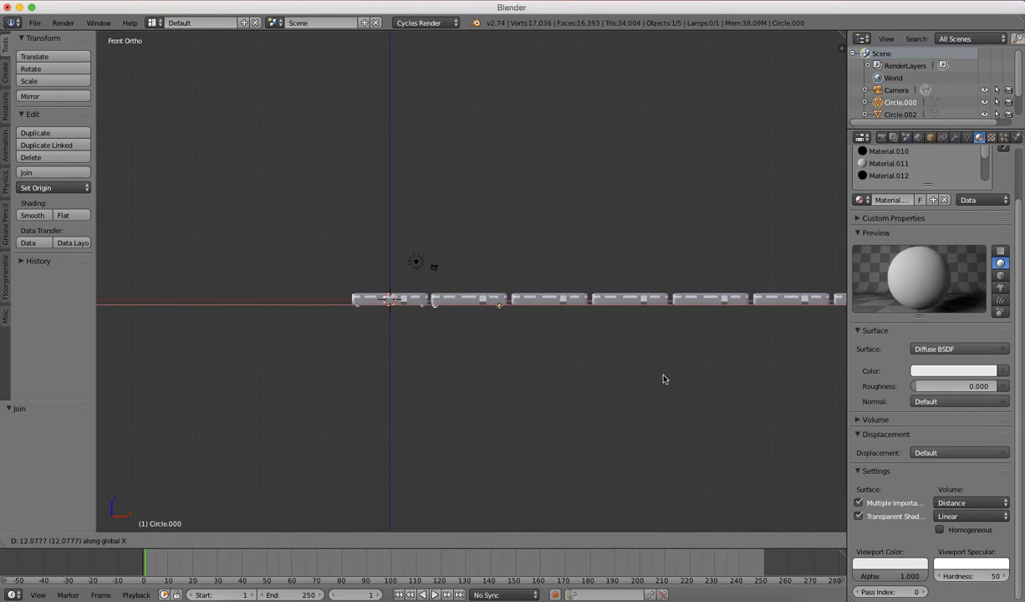
click(665, 378)
Duplicate the second car's wheel set about 12.65 along X to sit under the third car.
key(shift+d)
key(x)
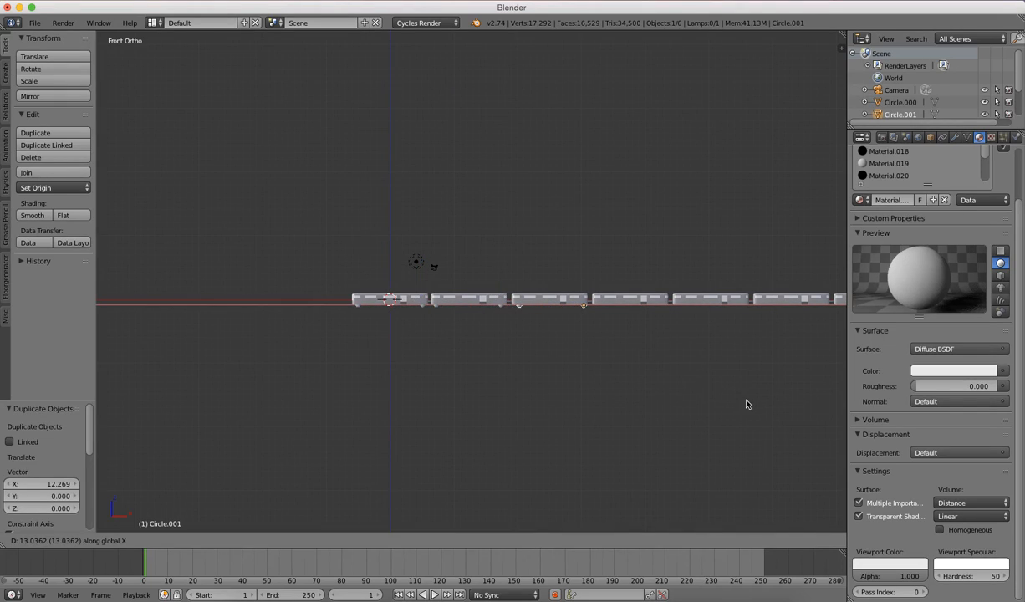
click(745, 404)
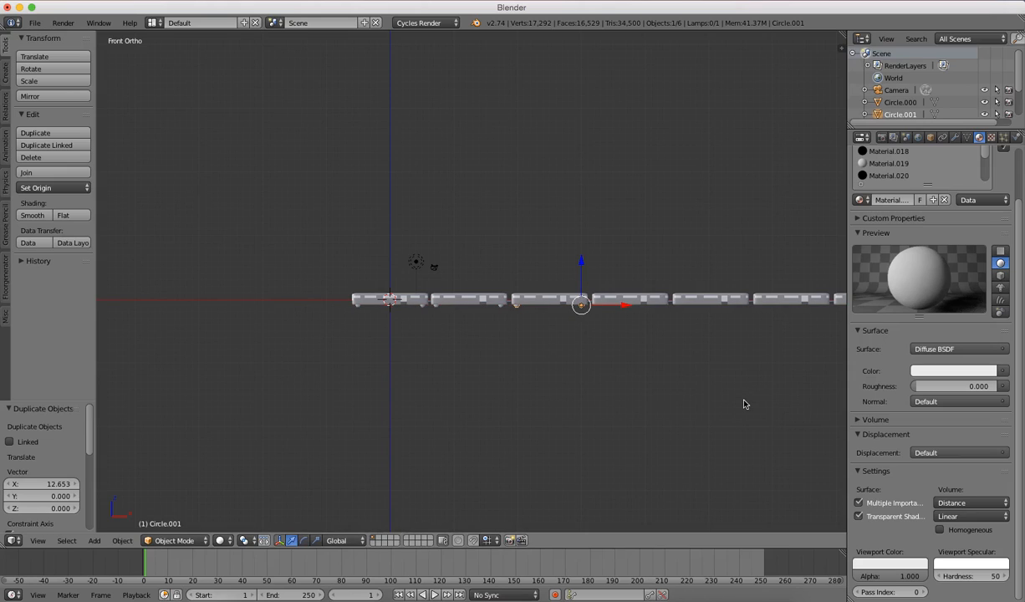
Duplicate the wheel set along X to sit under the fourth car, and again about 12.46 along X under the fifth car.
key(shift+d)
key(x)
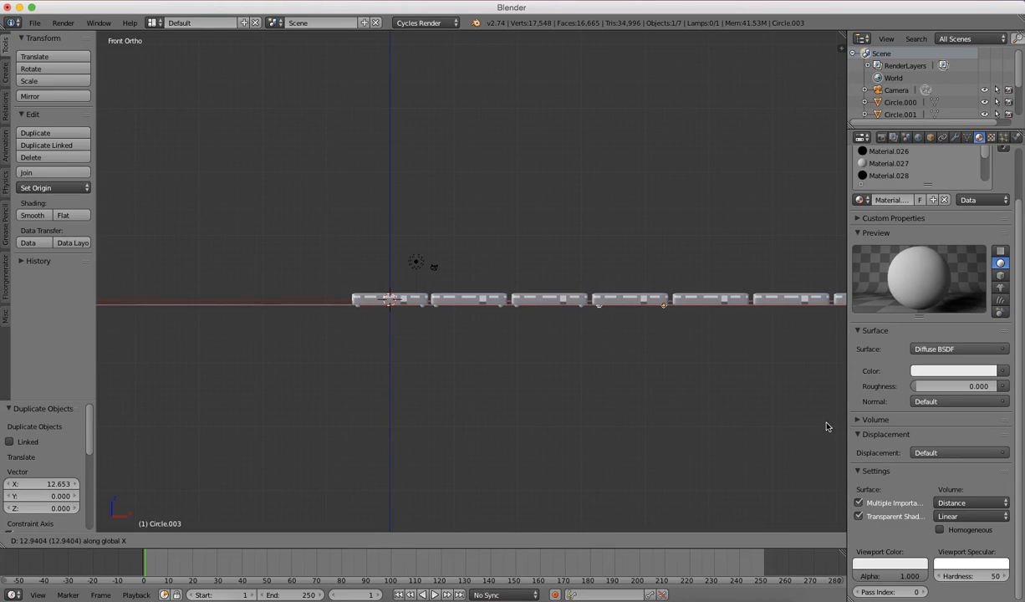
click(826, 427)
key(shift+d)
key(x)
click(159, 445)
Duplicate the wheel set along X to sit under the sixth car, and again about 12.54 along X under the seventh car.
shift+middle_drag(330, 415, 797, 431)
scroll(608, 368, up, 3)
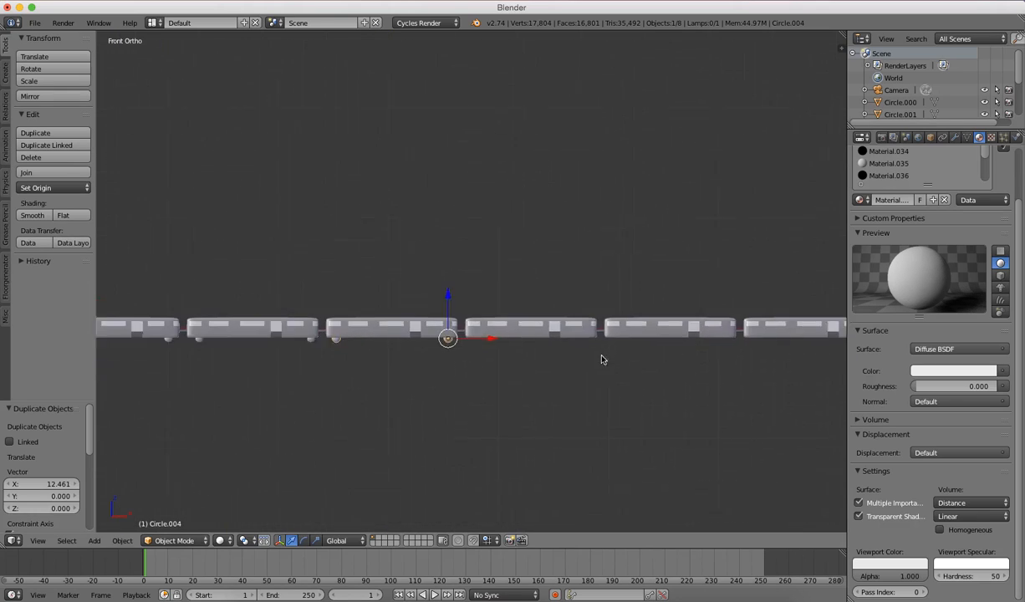
shift+middle_drag(607, 368, 454, 332)
key(shift+d)
key(x)
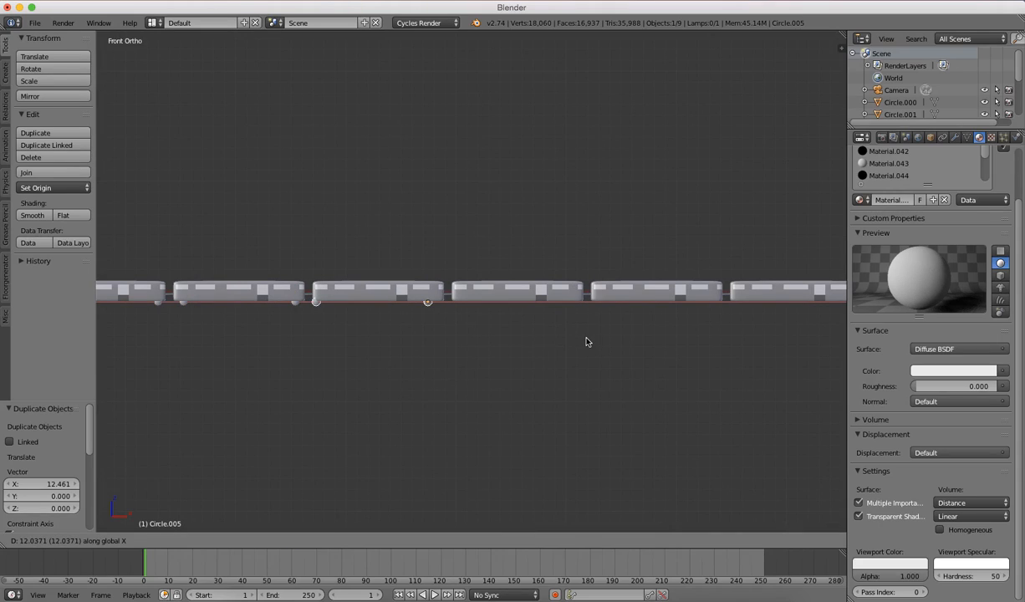
click(597, 343)
key(shift+d)
key(x)
click(736, 368)
Duplicate the wheel set about 12.54 along X under the eighth car, and again about 12.70 along X under the ninth car.
key(shift+d)
key(x)
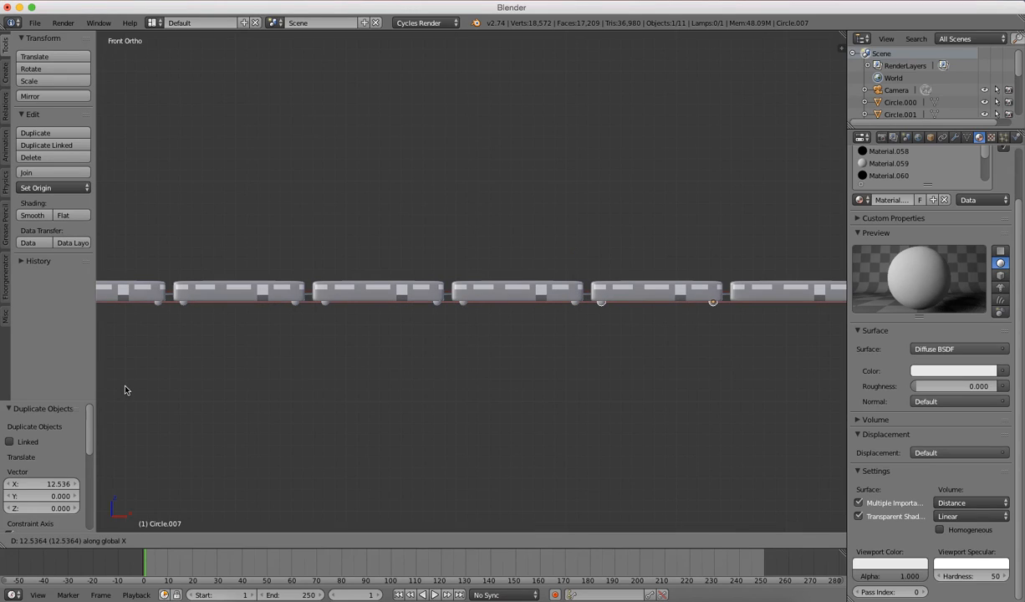
click(125, 387)
shift+middle_drag(280, 398, 564, 393)
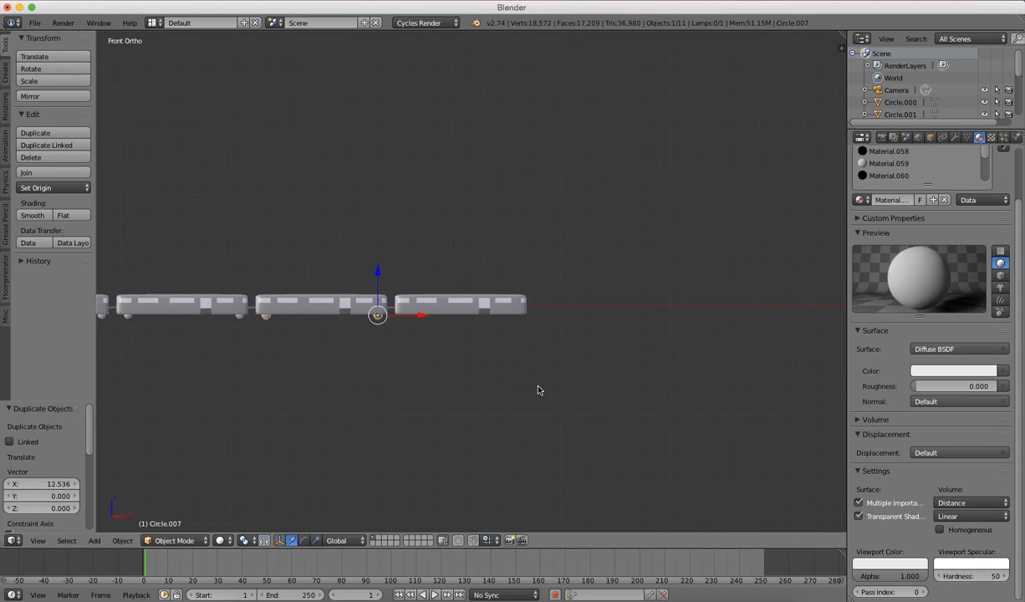
key(shift+d)
key(x)
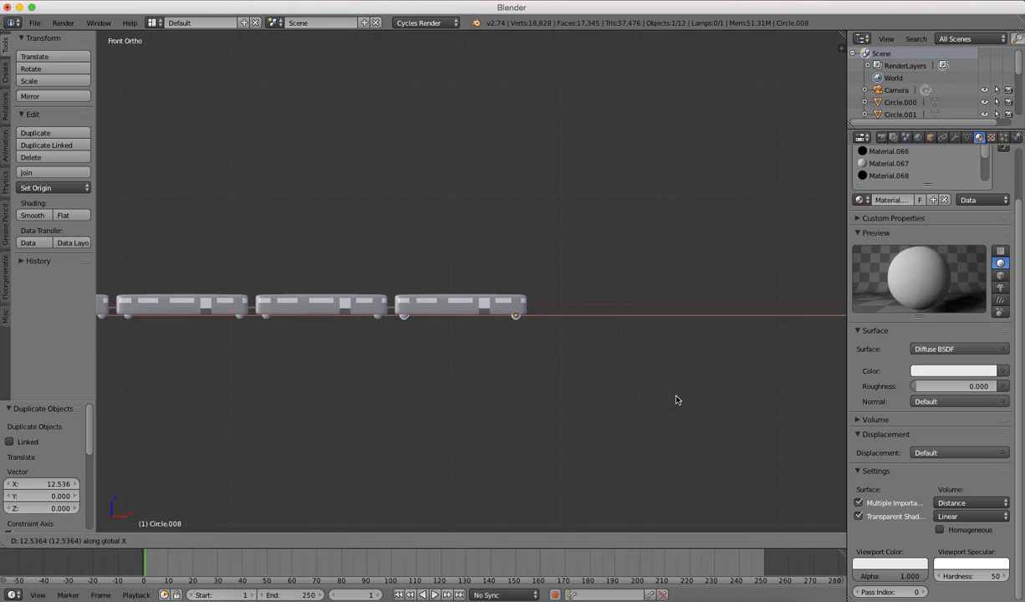
click(679, 399)
Join the train body and all nine wheel sets into a single object.
shift+right_click(382, 321)
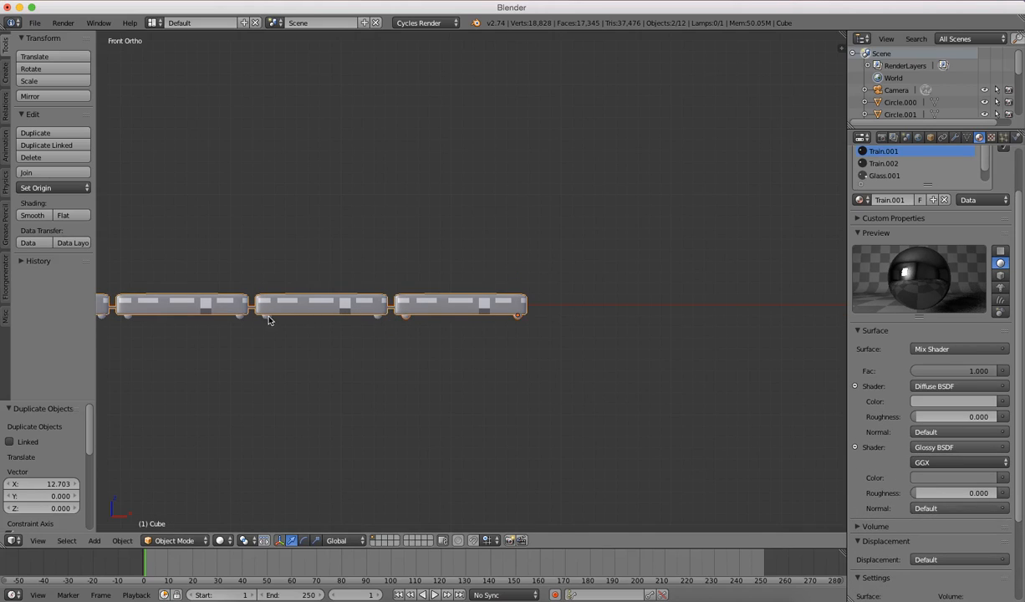
shift+right_click(384, 323)
shift+right_click(262, 322)
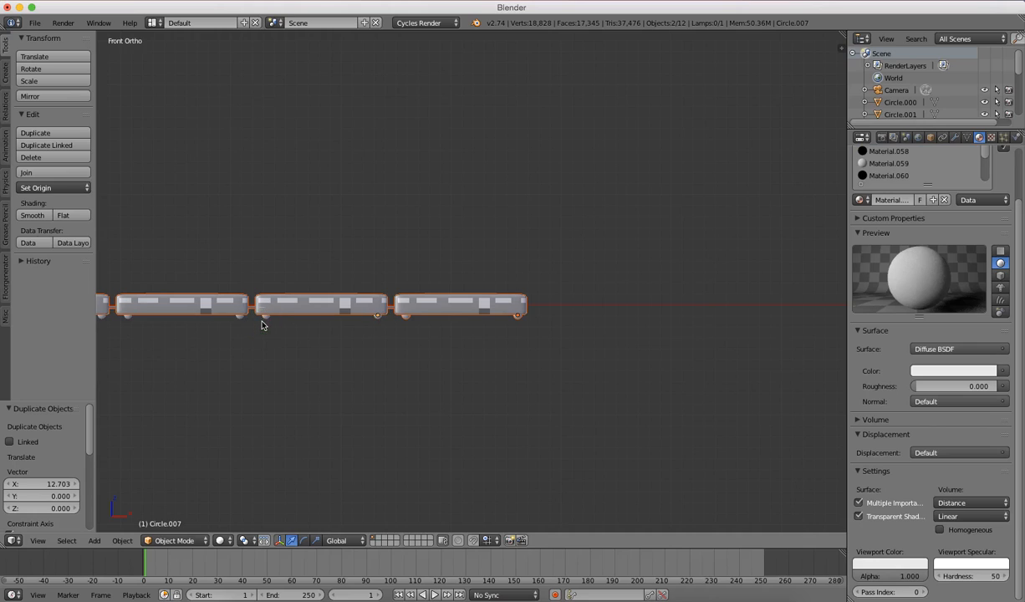
shift+right_click(241, 320)
shift+middle_drag(229, 323, 411, 338)
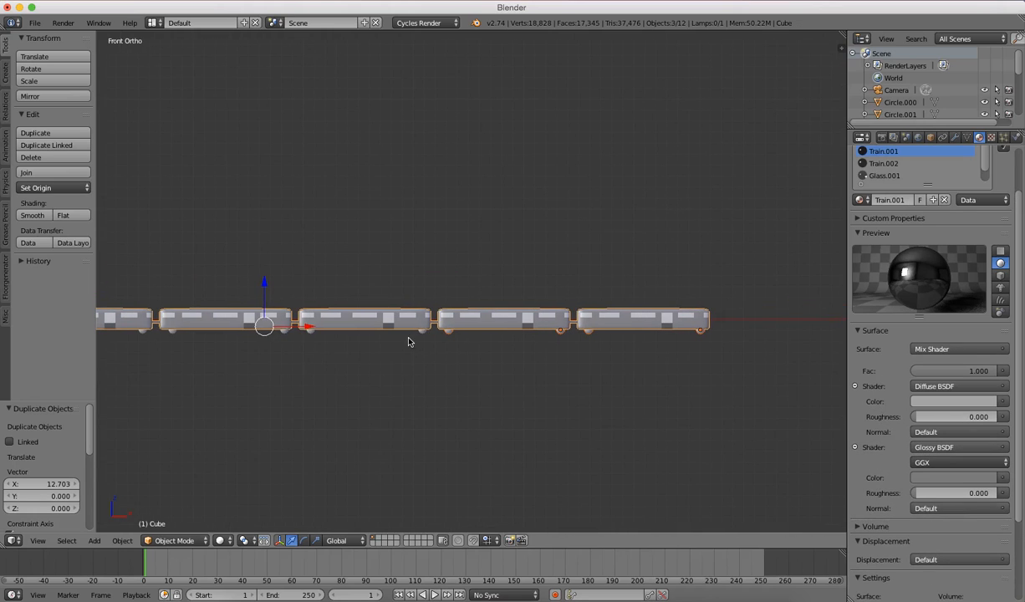
shift+right_click(420, 333)
shift+right_click(285, 337)
shift+middle_drag(295, 334, 647, 358)
shift+right_click(511, 352)
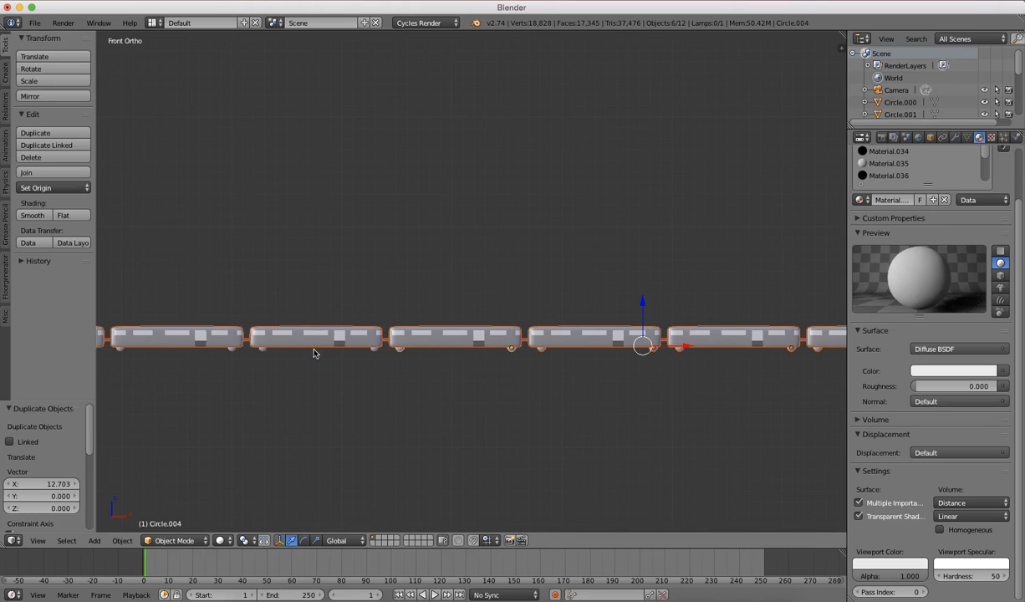
shift+right_click(368, 356)
shift+right_click(233, 350)
shift+middle_drag(177, 367, 572, 370)
shift+right_click(489, 352)
shift+right_click(516, 355)
shift+right_click(353, 352)
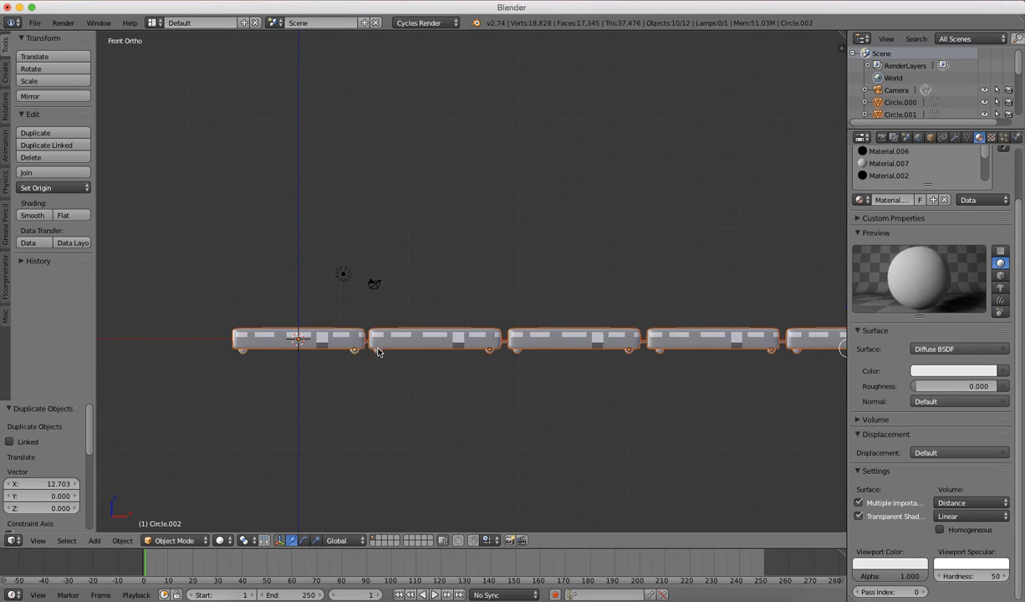
key(ctrl+j)
Add a cube at the 3D cursor and raise it about 2.98 along Z above the train.
middle_drag(407, 355, 461, 358)
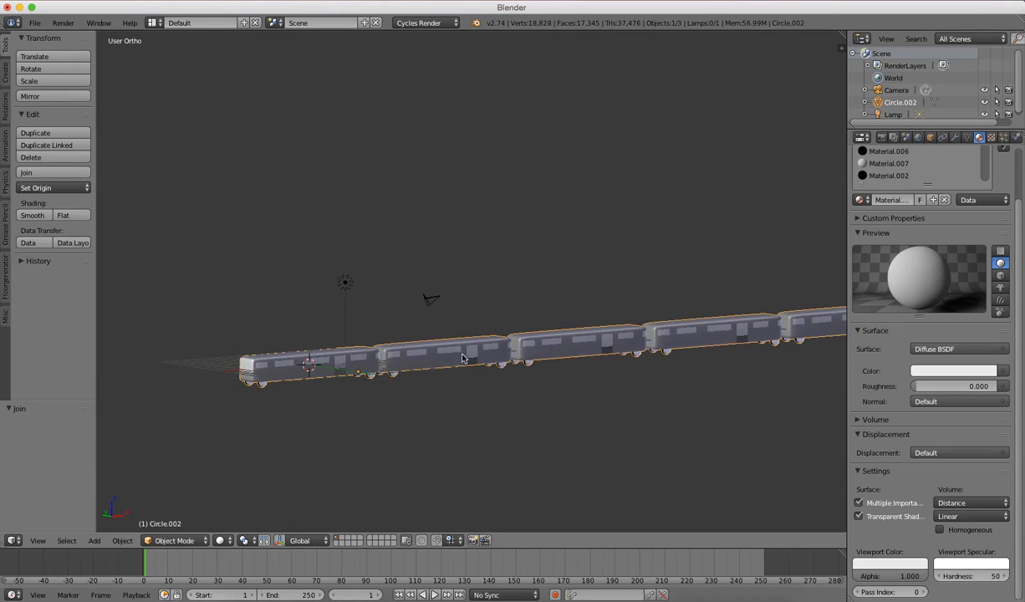
key(ctrl+KP_3)
key(shift+a)
mouse_move(438, 350)
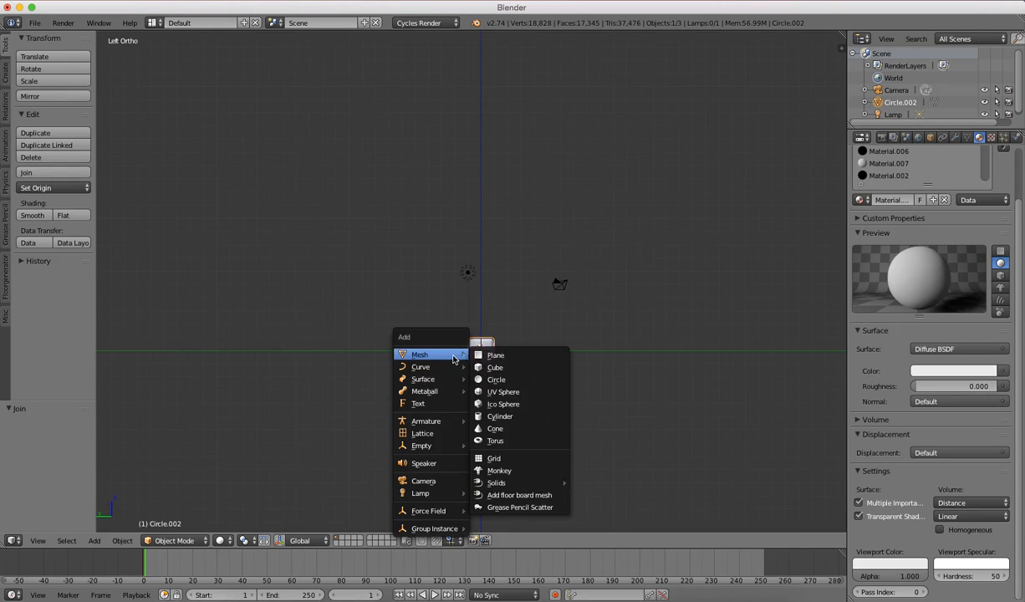
click(499, 368)
scroll(506, 370, up, 3)
key(Tab)
scroll(477, 389, up, 4)
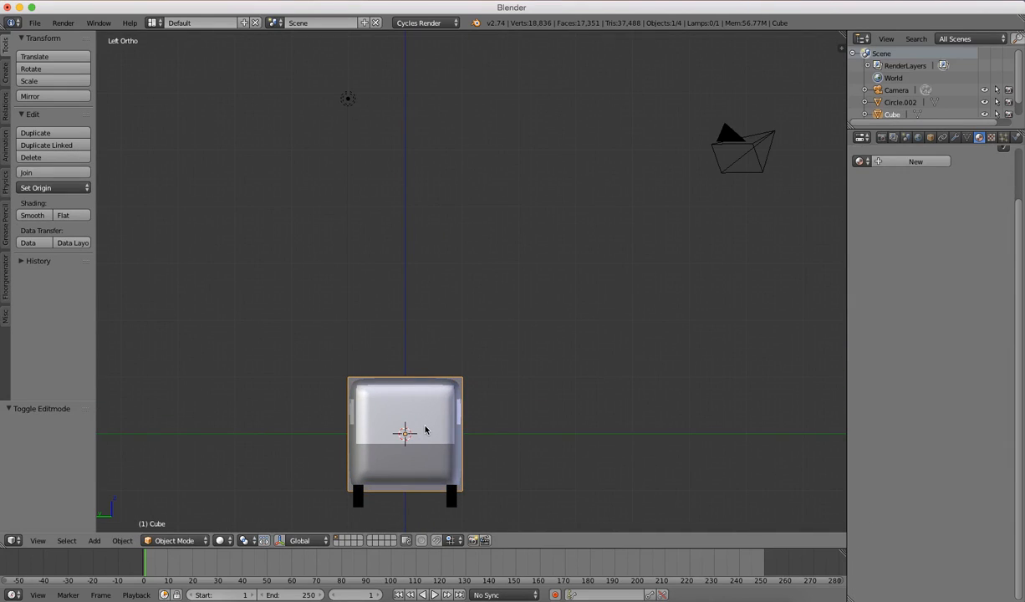
key(g)
key(z)
click(481, 274)
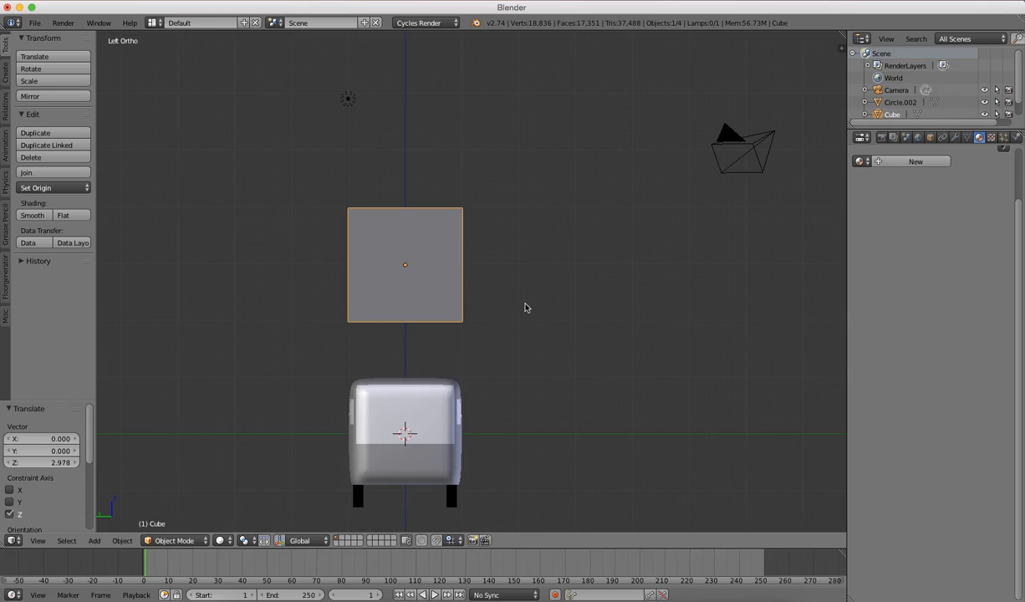
Scale the cube to about 0.18 of its width along Y and shrink its height along Z to form a narrow bar.
key(s)
key(x)
key(y)
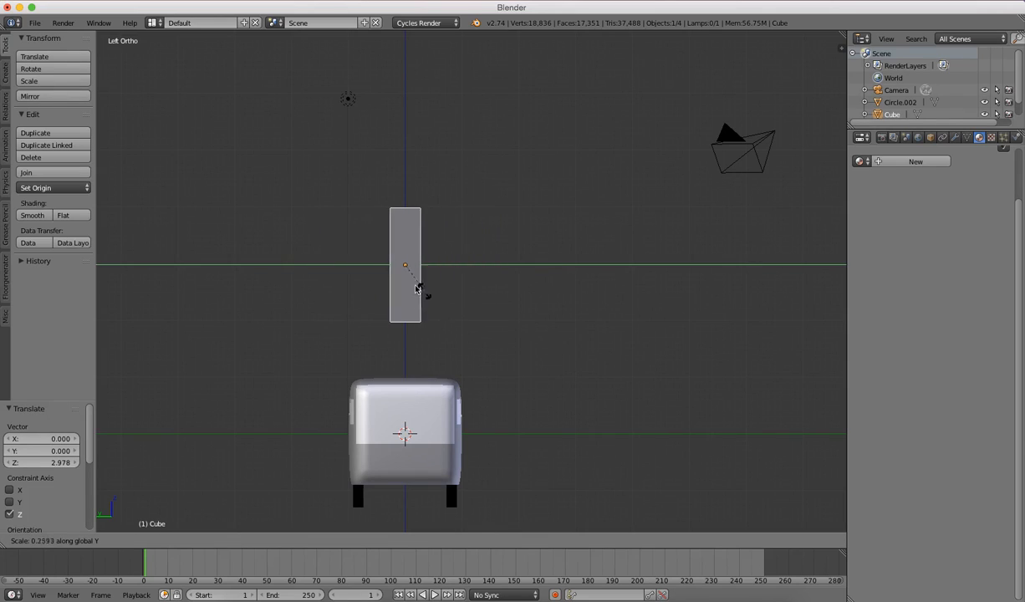
click(384, 276)
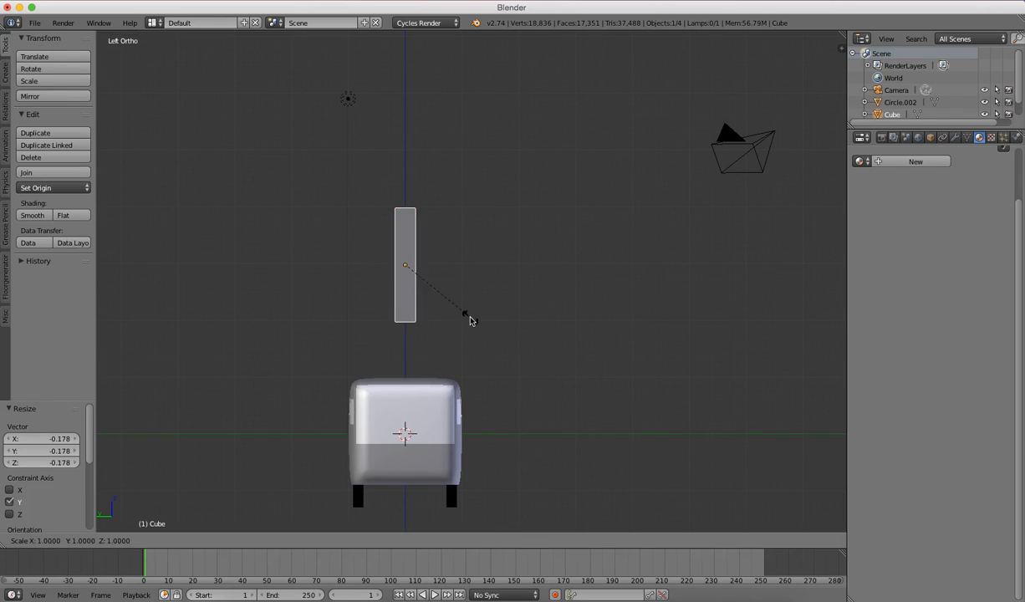
key(s)
key(z)
click(436, 277)
key(s)
key(y)
click(475, 294)
Delete the top face of the narrow bar in Edit Mode.
middle_drag(531, 329, 382, 375)
key(Tab)
right_click(326, 433)
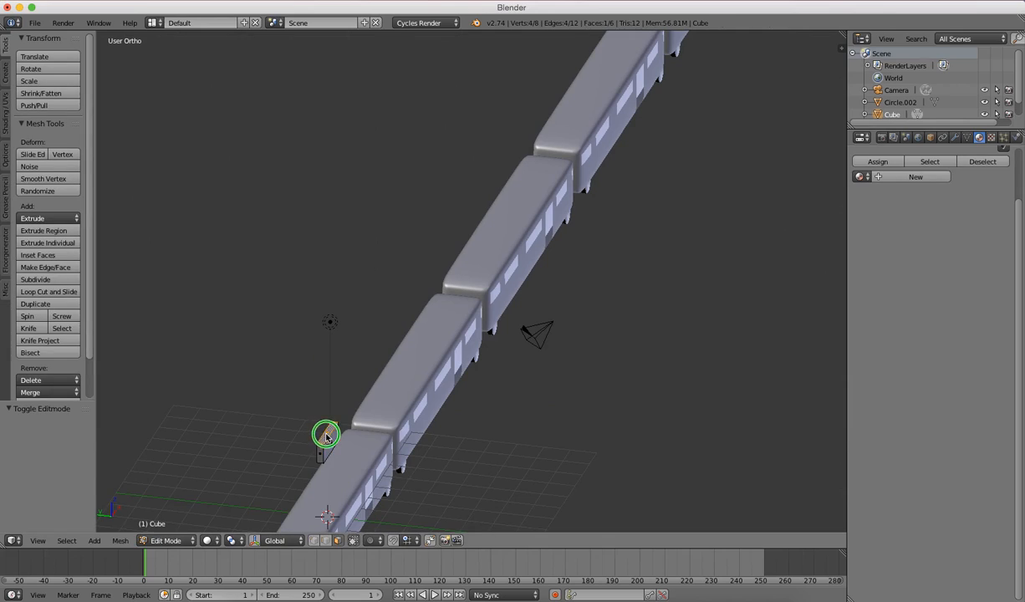
key(x)
click(333, 435)
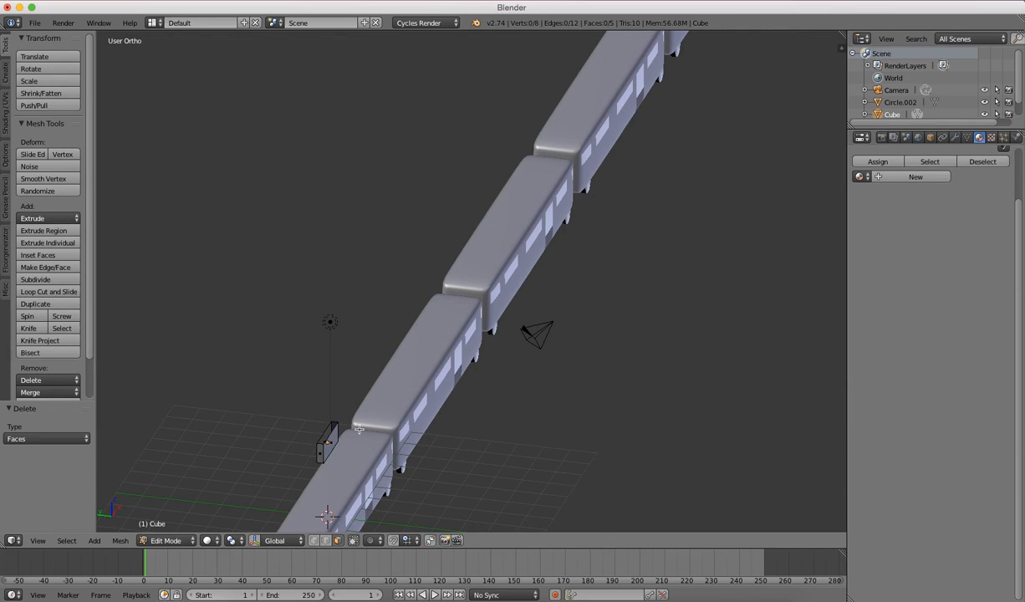
Move the whole bar about -0.80 along Y and -4.44 along Z to sit beneath the wheels on one side.
key(ctrl+KP_3)
key(1)
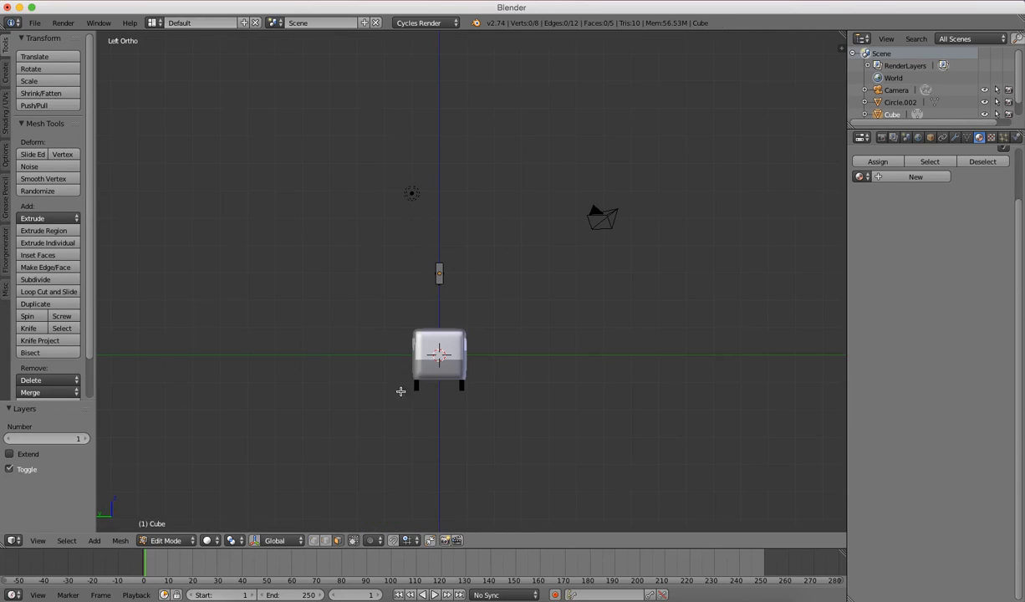
key(Tab)
key(g)
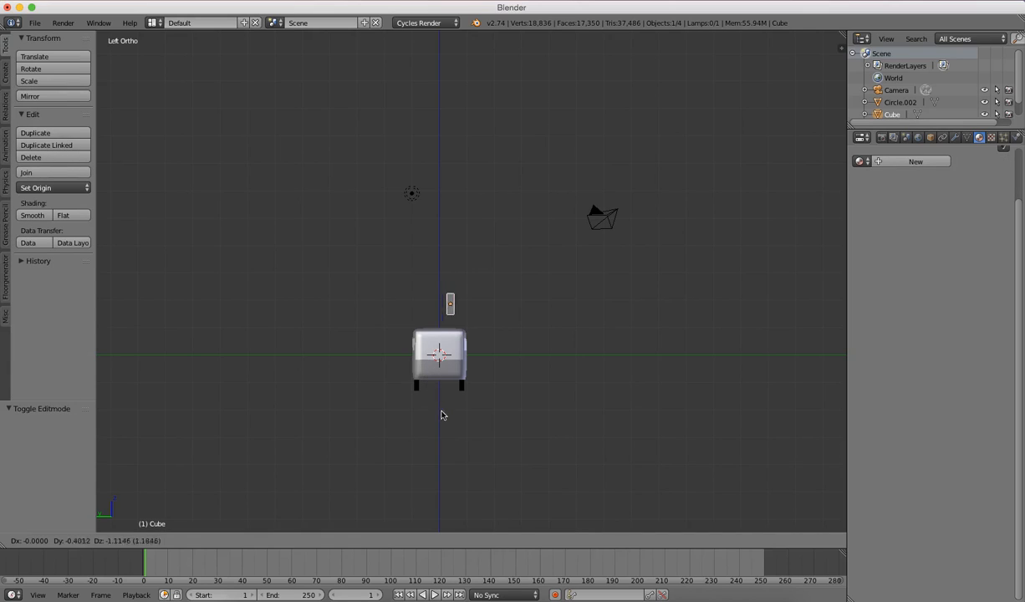
click(453, 506)
Move the bar about -344.2 along X, far in front of the train.
key(KP_1)
scroll(317, 396, down, 5)
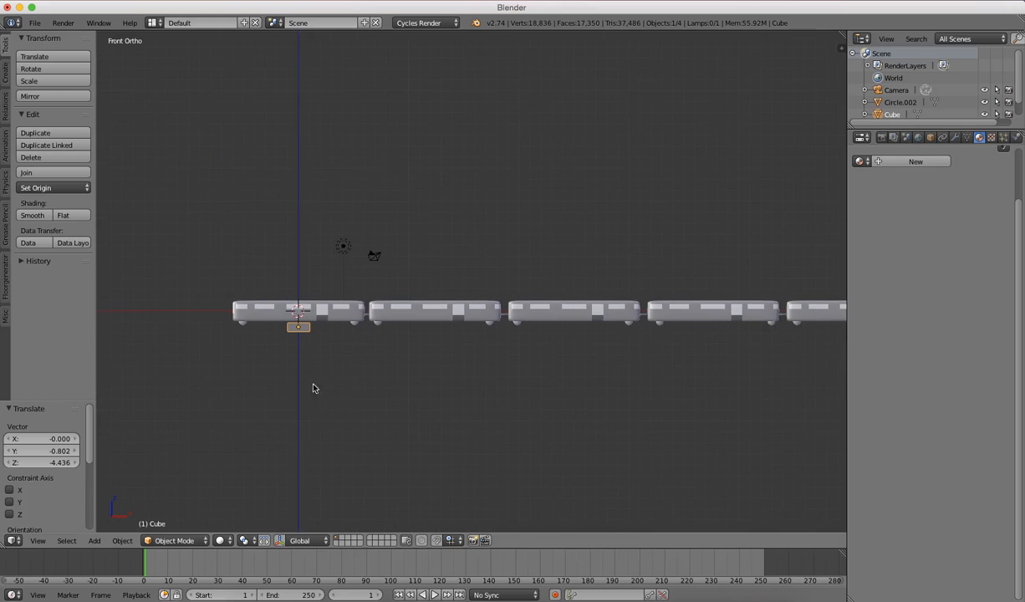
scroll(315, 357, down, 10)
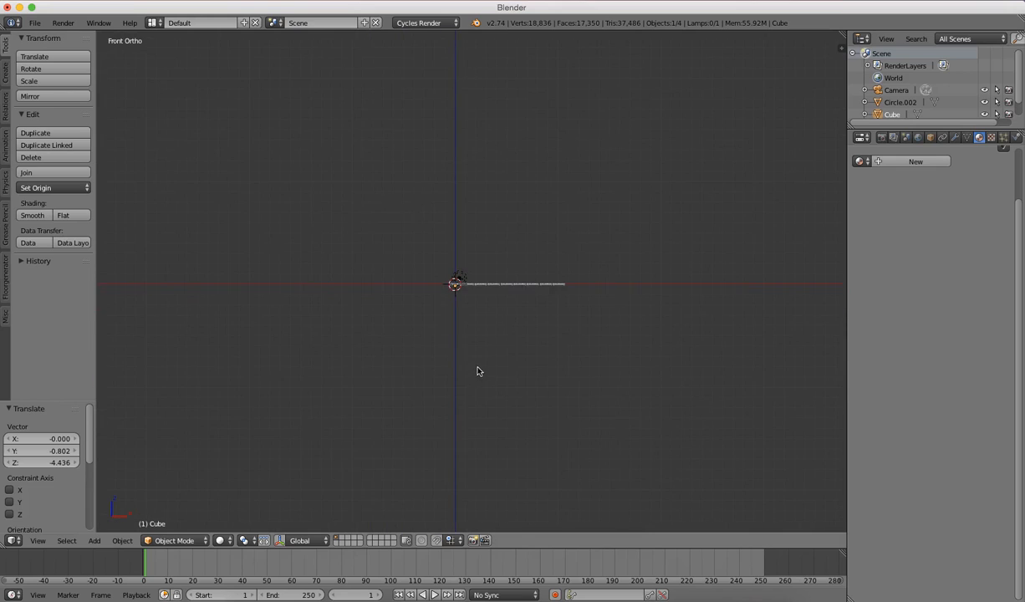
click(264, 540)
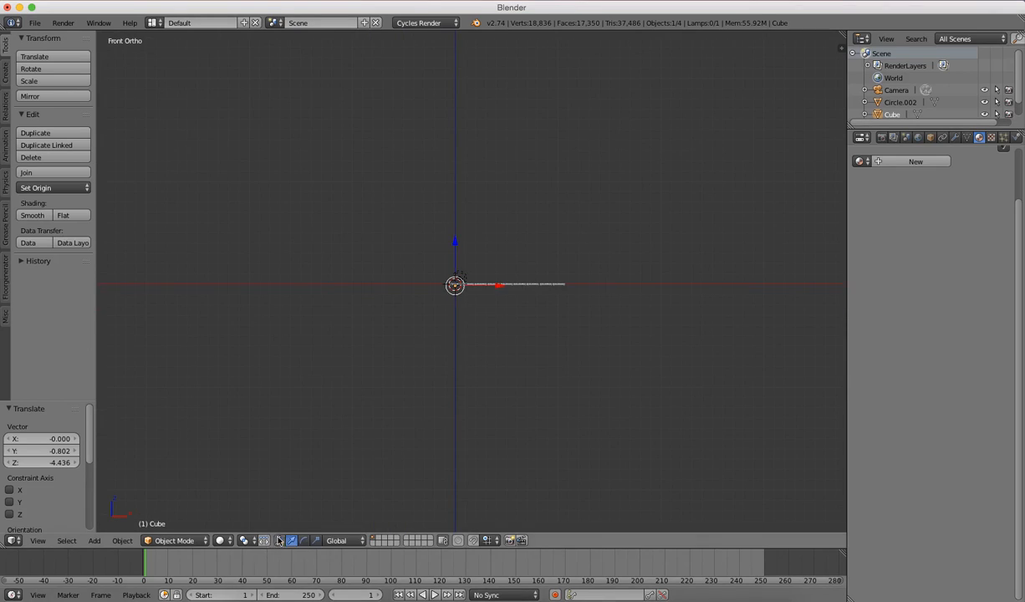
drag(497, 284, 142, 251)
Try to stretch the bar into a long rail by moving its train-facing end face about 1022.5 along X.
shift+middle_drag(236, 292, 624, 311)
scroll(577, 348, up, 6)
shift+middle_drag(588, 356, 467, 242)
scroll(417, 282, up, 5)
scroll(418, 280, up, 4)
shift+middle_drag(414, 268, 611, 344)
scroll(469, 273, up, 5)
shift+middle_drag(466, 271, 520, 394)
scroll(518, 373, up, 3)
middle_drag(537, 358, 587, 322)
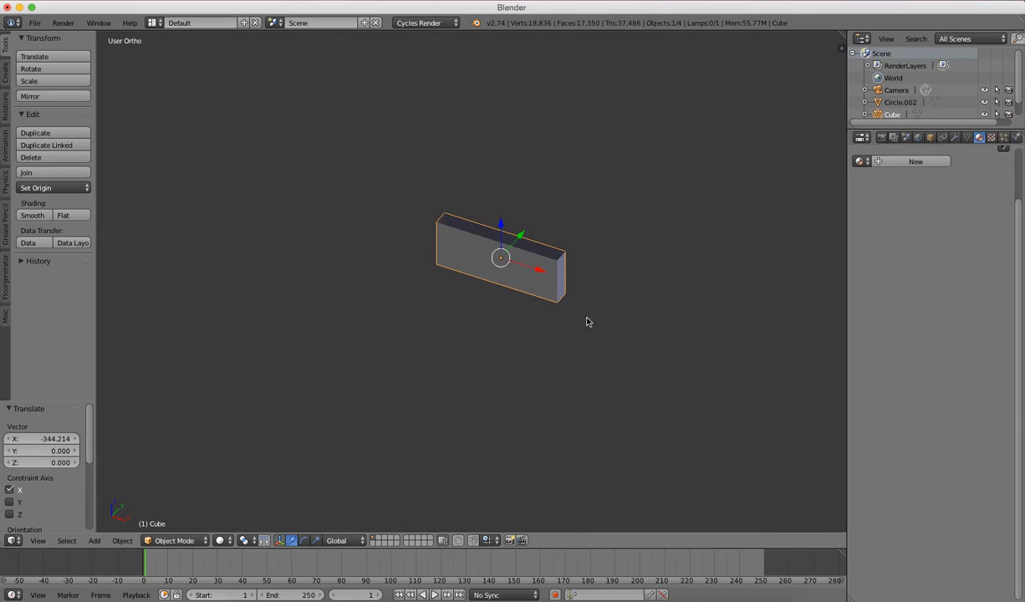
key(Tab)
right_click(563, 271)
scroll(564, 299, down, 16)
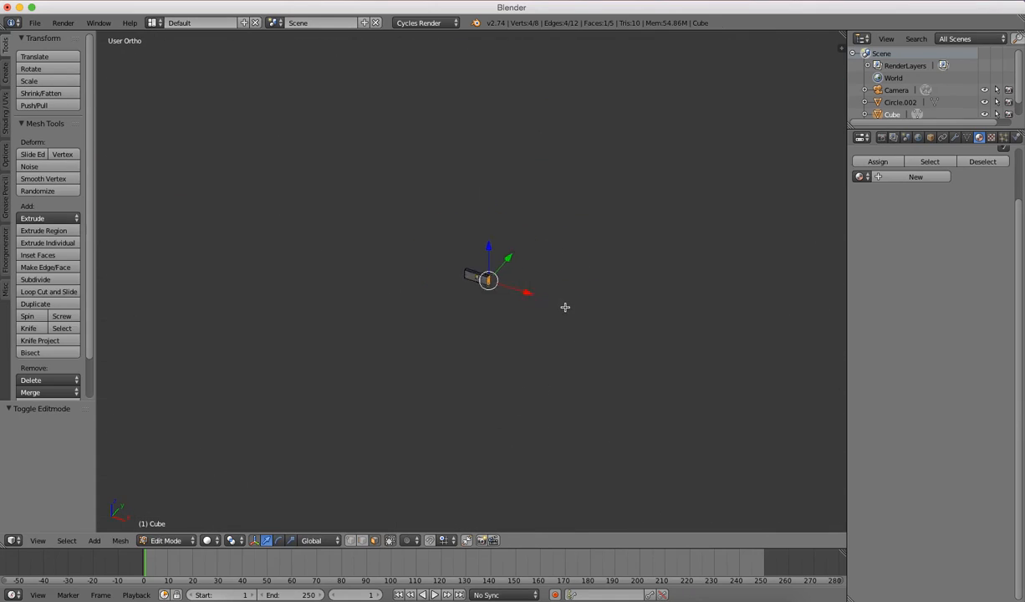
key(g)
key(x)
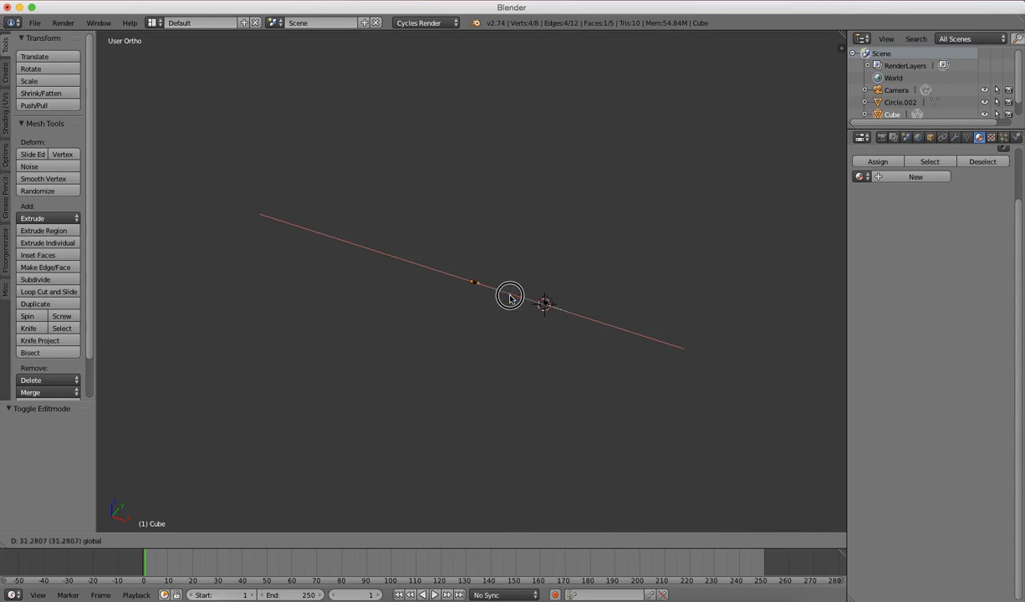
click(717, 385)
Inspect the far end of the stretched rail, undo the stretch and return to Object Mode.
scroll(595, 383, up, 10)
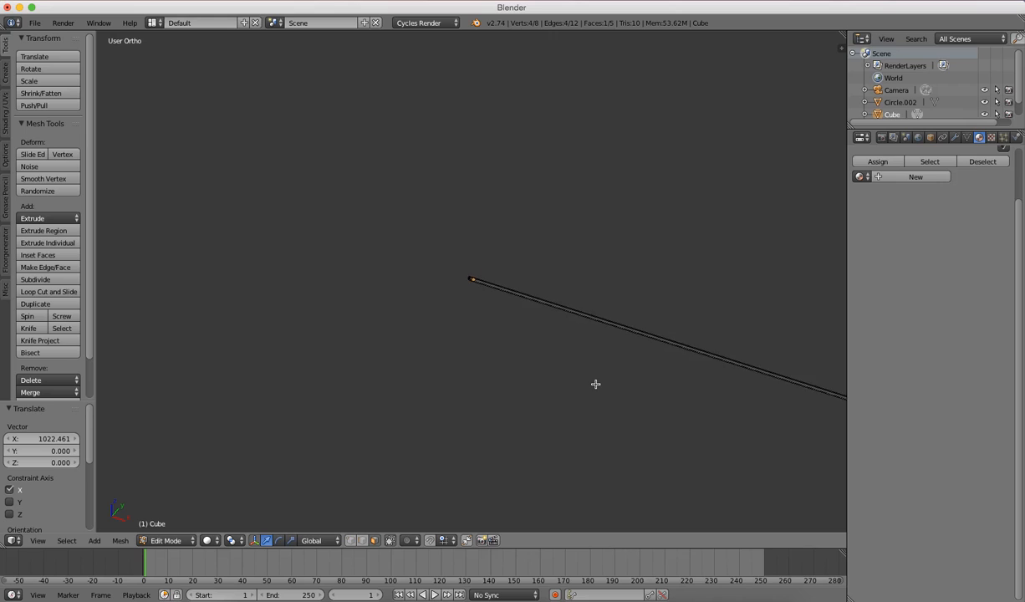
key(ctrl+KP_3)
key(KP_Decimal)
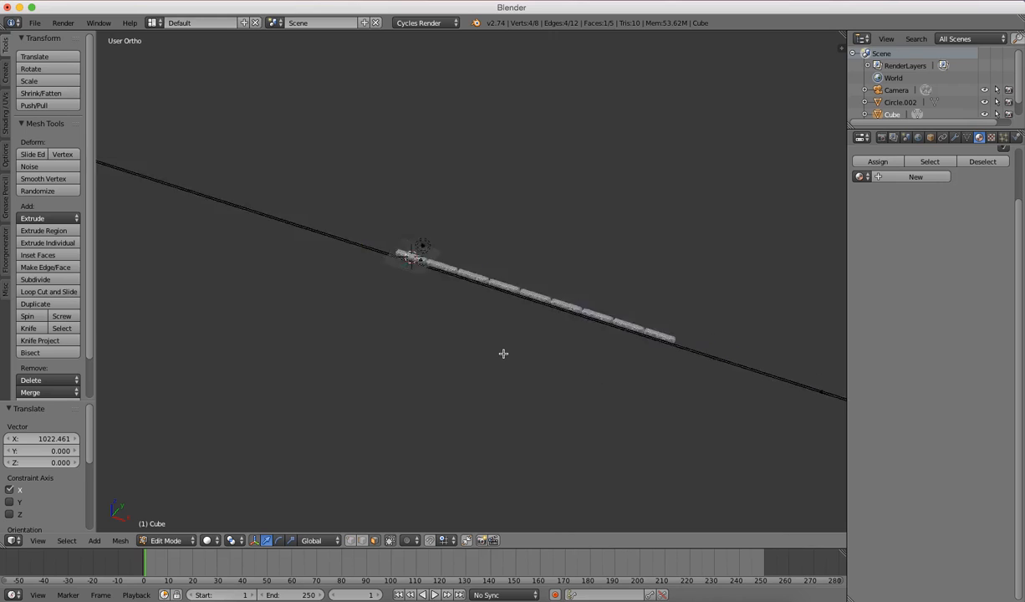
scroll(483, 323, down, 10)
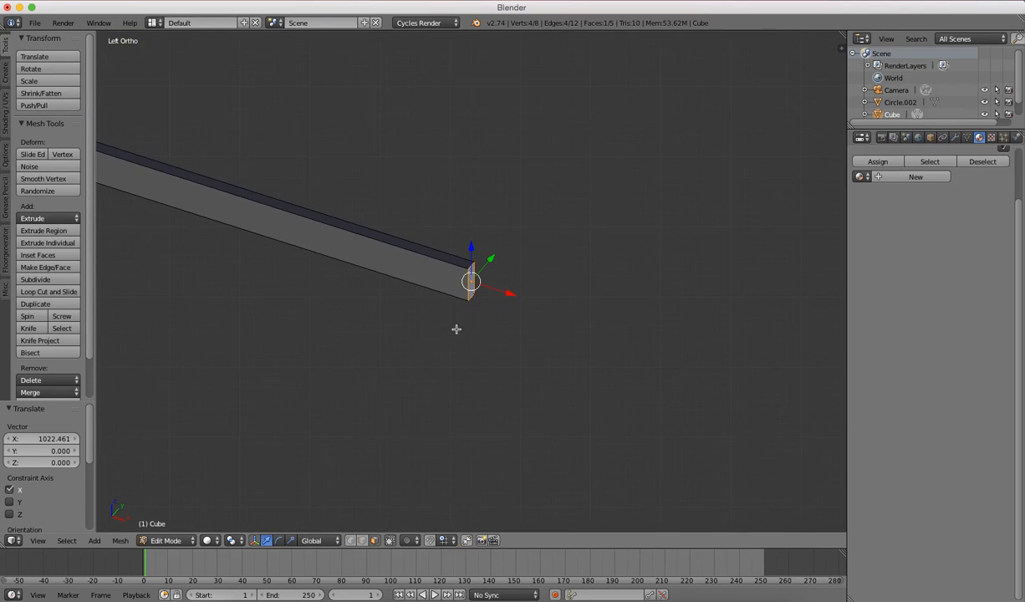
key(ctrl+KP_3)
scroll(469, 318, up, 5)
scroll(463, 324, down, 4)
shift+middle_drag(463, 325, 442, 394)
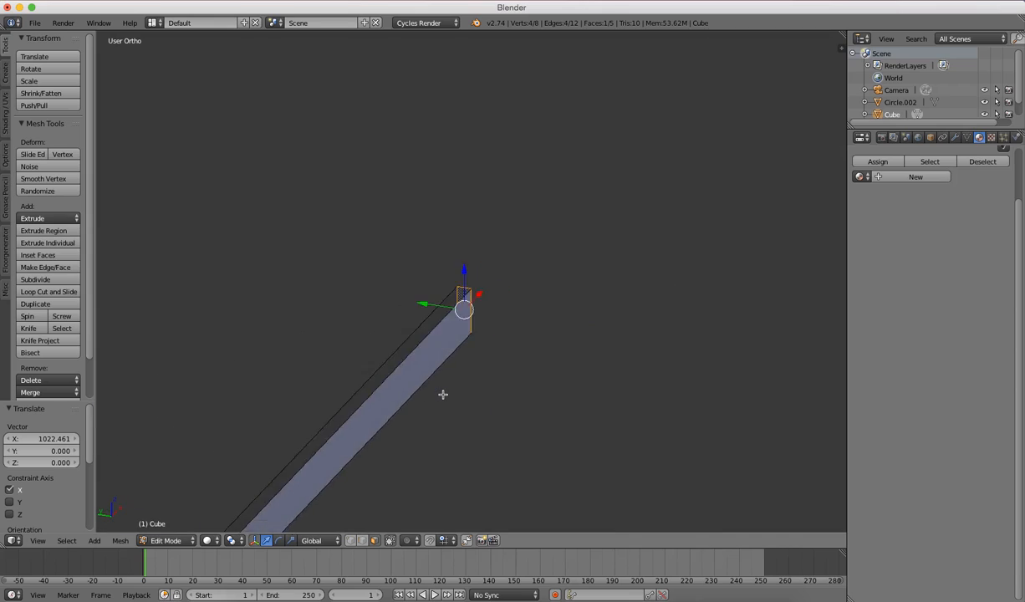
key(ctrl+z)
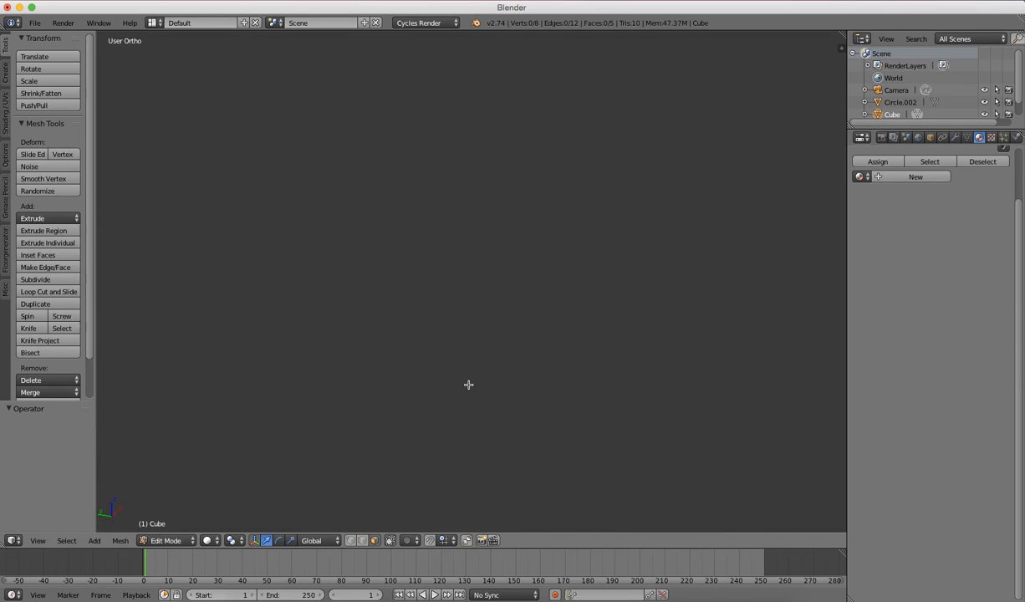
key(Tab)
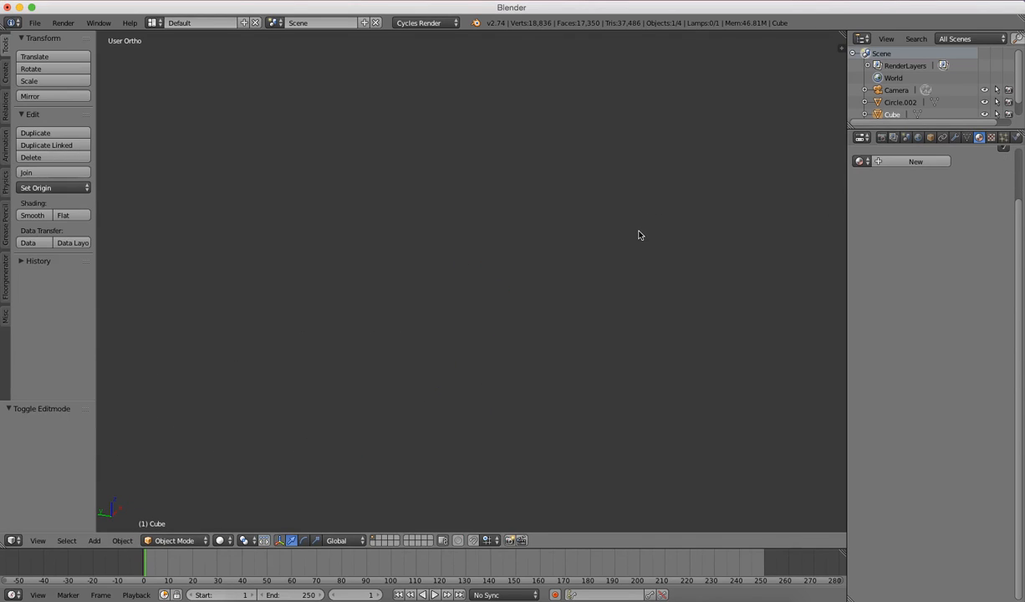
Hide the tool shelf and view the scene through the camera.
click(40, 542)
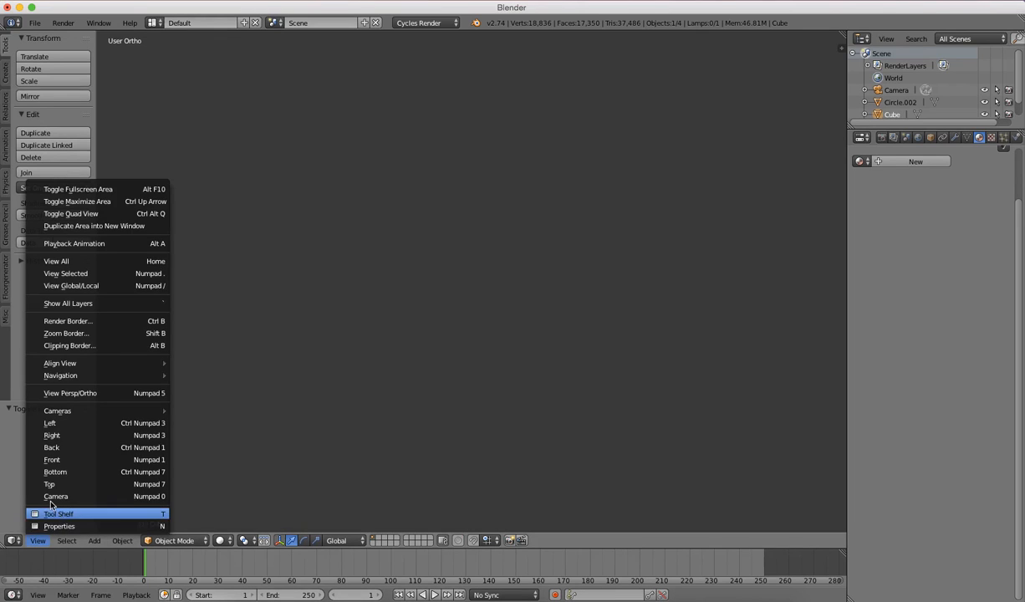
click(55, 513)
click(38, 541)
click(52, 496)
scroll(254, 401, up, 2)
scroll(254, 401, down, 2)
scroll(255, 401, up, 2)
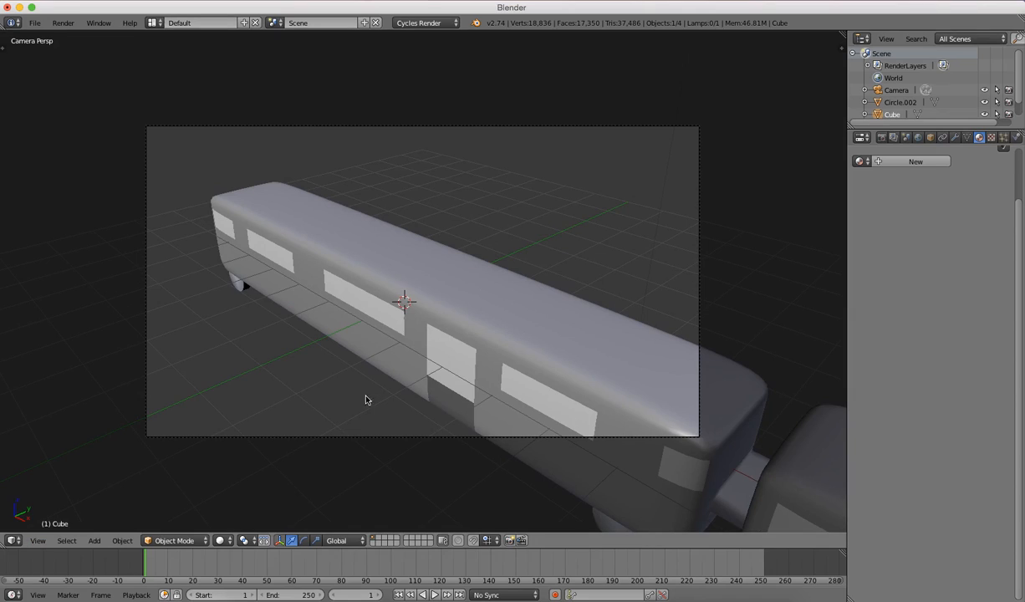
Locate the small bar far in front of the train, starting from the front view, and bring its end face into close view.
key(KP_1)
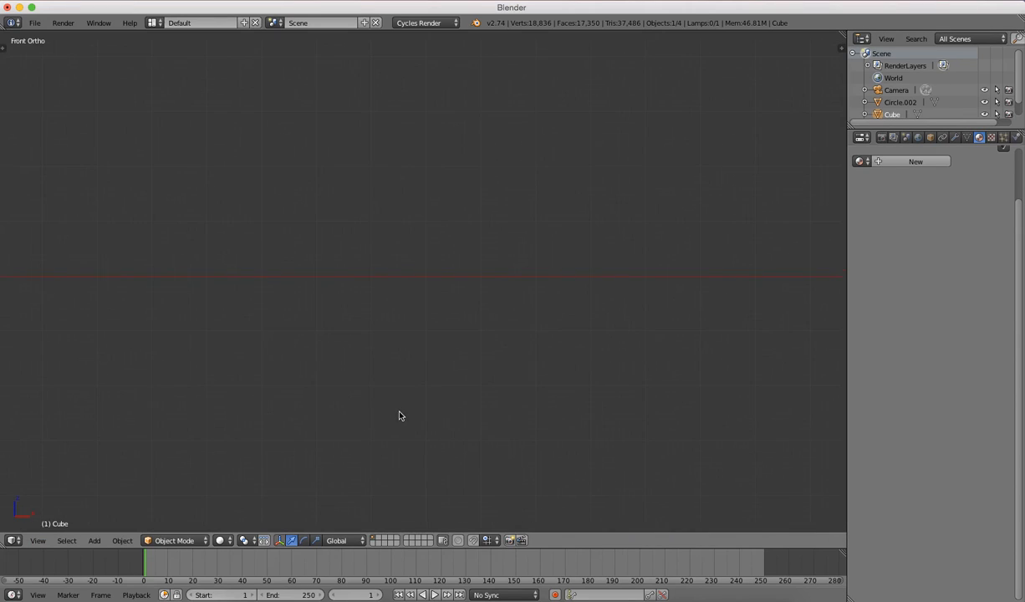
scroll(387, 398, down, 8)
shift+middle_drag(201, 365, 524, 456)
scroll(358, 370, up, 4)
scroll(517, 381, up, 4)
shift+middle_drag(505, 359, 351, 124)
scroll(362, 229, up, 10)
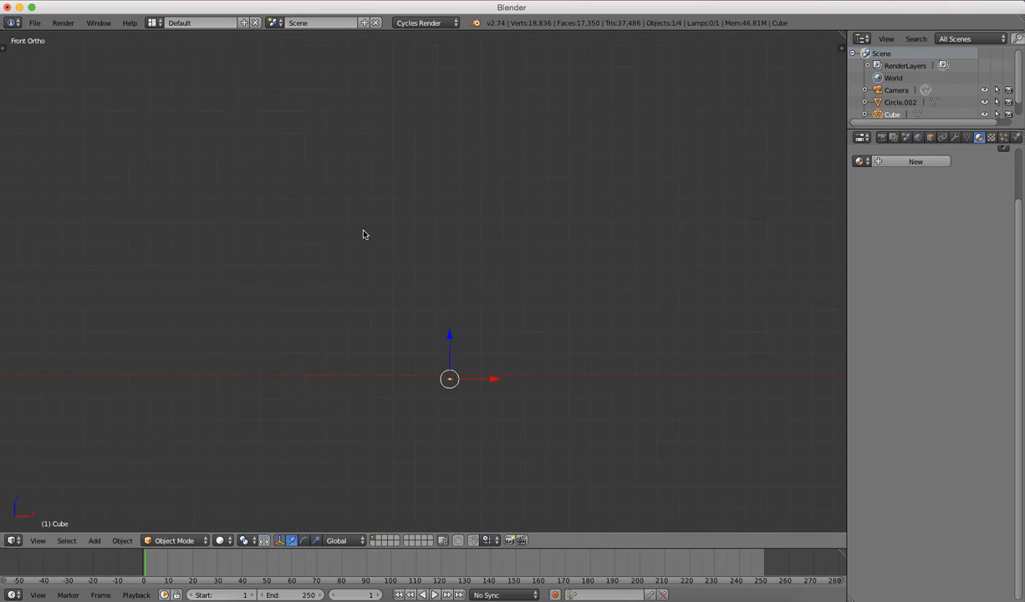
shift+middle_drag(403, 288, 296, 64)
scroll(321, 212, up, 9)
shift+middle_drag(325, 209, 500, 87)
scroll(411, 267, up, 5)
scroll(412, 266, up, 4)
middle_drag(428, 293, 470, 284)
Stretch the bar into a long rail by moving its train-facing end face along X, well past the train's rear end.
key(Tab)
right_click(484, 275)
scroll(481, 285, down, 8)
key(KP_1)
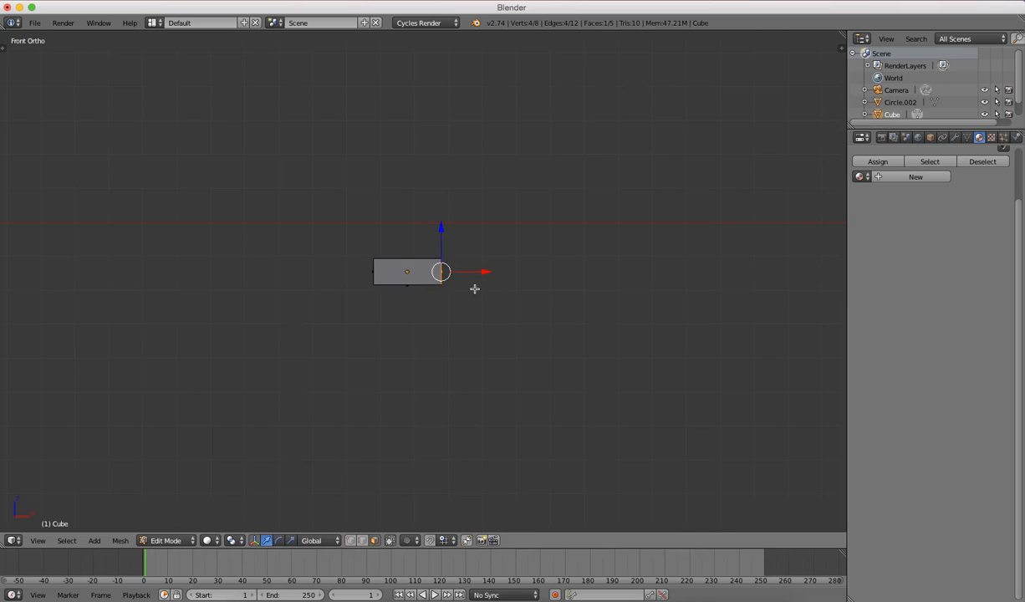
scroll(464, 272, down, 6)
scroll(463, 270, down, 6)
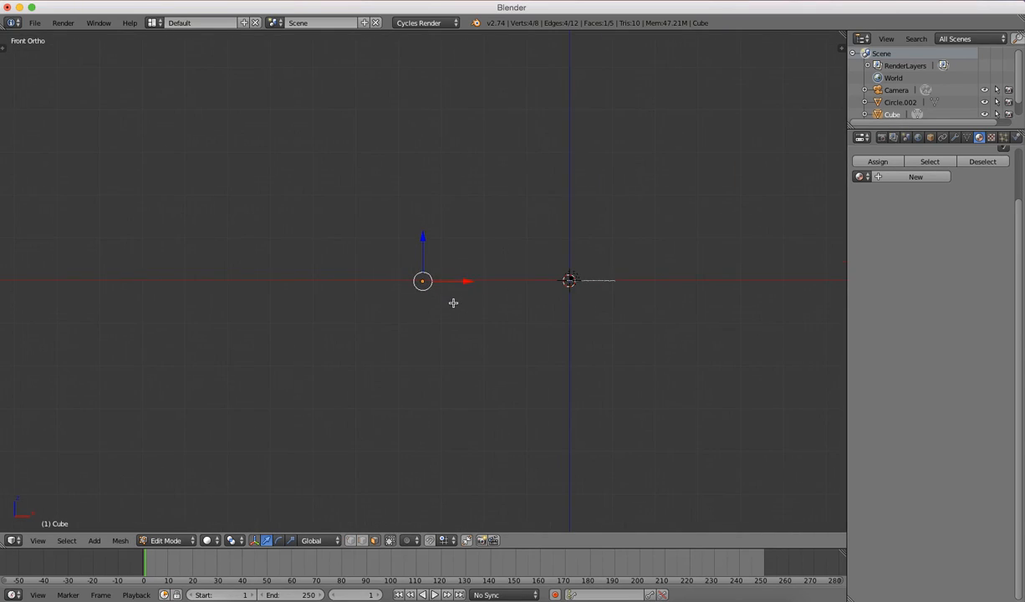
key(g)
key(x)
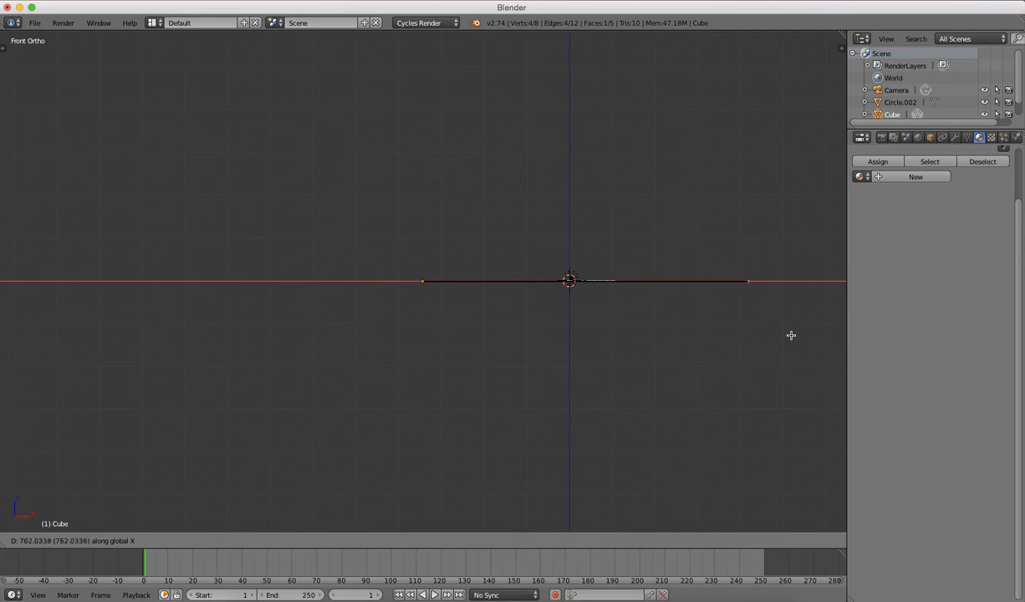
click(34, 347)
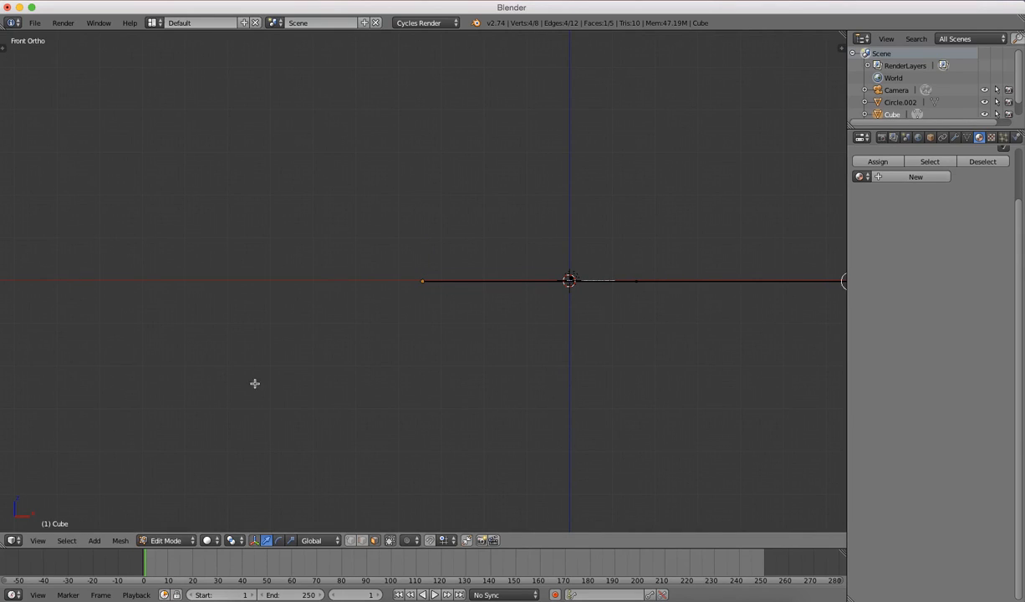
key(Tab)
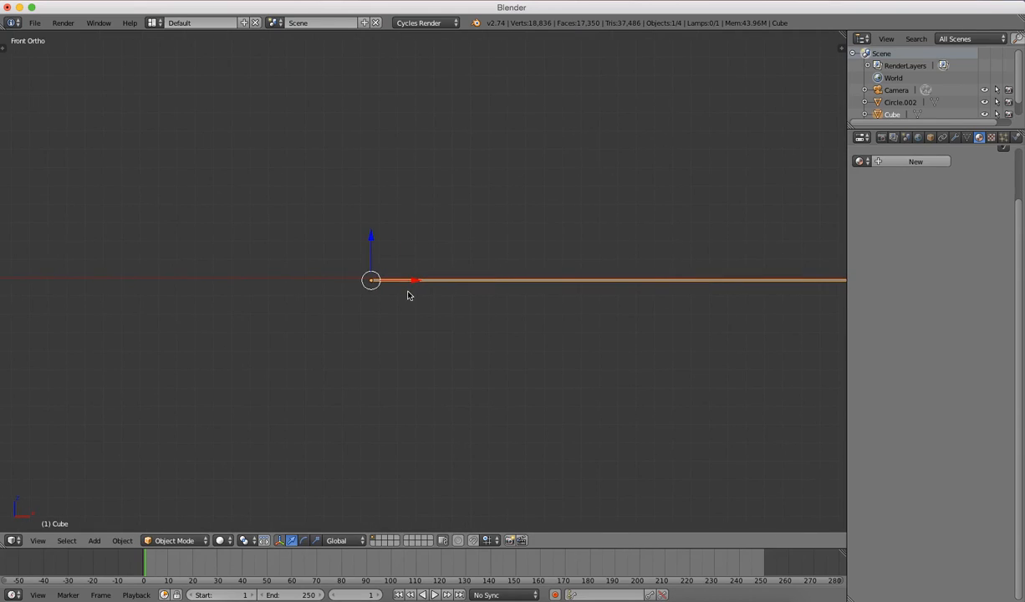
Slide the whole rail farther forward along the X axis, keeping it running beneath the train.
key(g)
key(x)
click(282, 281)
scroll(388, 318, down, 5)
middle_drag(389, 318, 384, 338)
Duplicate the rail about 1.63 along Y in the left view so the copy sits under the opposite wheels.
key(ctrl+KP_3)
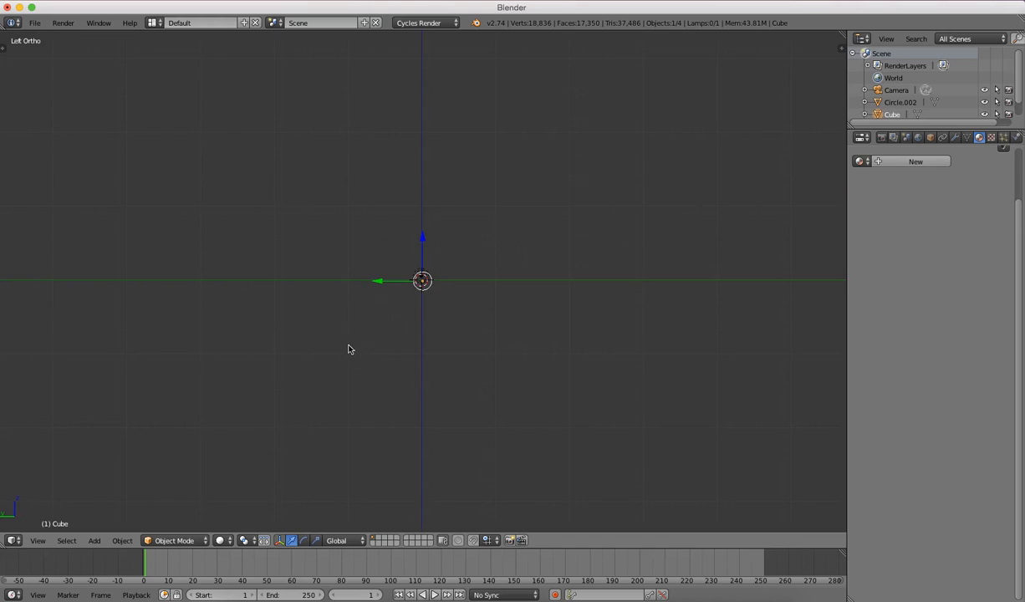
scroll(336, 320, up, 5)
shift+middle_drag(340, 299, 375, 378)
scroll(380, 345, up, 2)
key(shift+d)
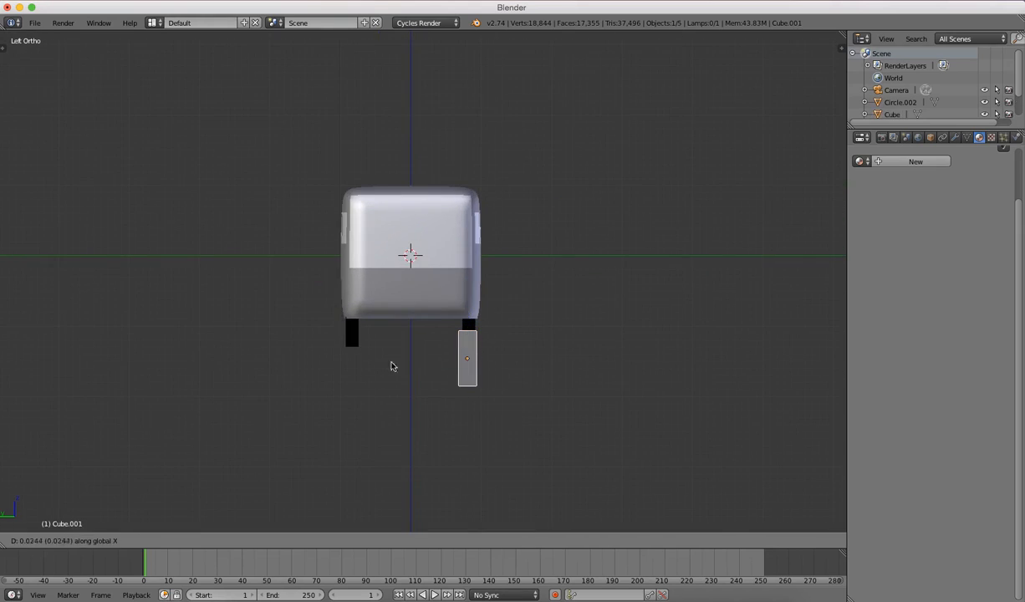
key(y)
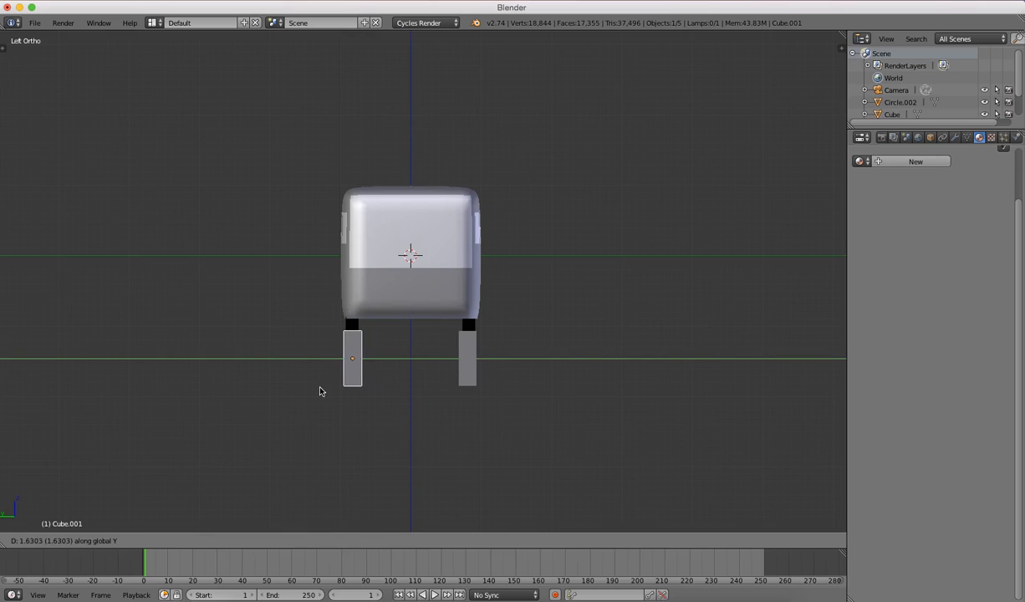
click(320, 390)
Add a plane and lower it to just below the top edges of the two rails.
key(shift+a)
mouse_move(443, 362)
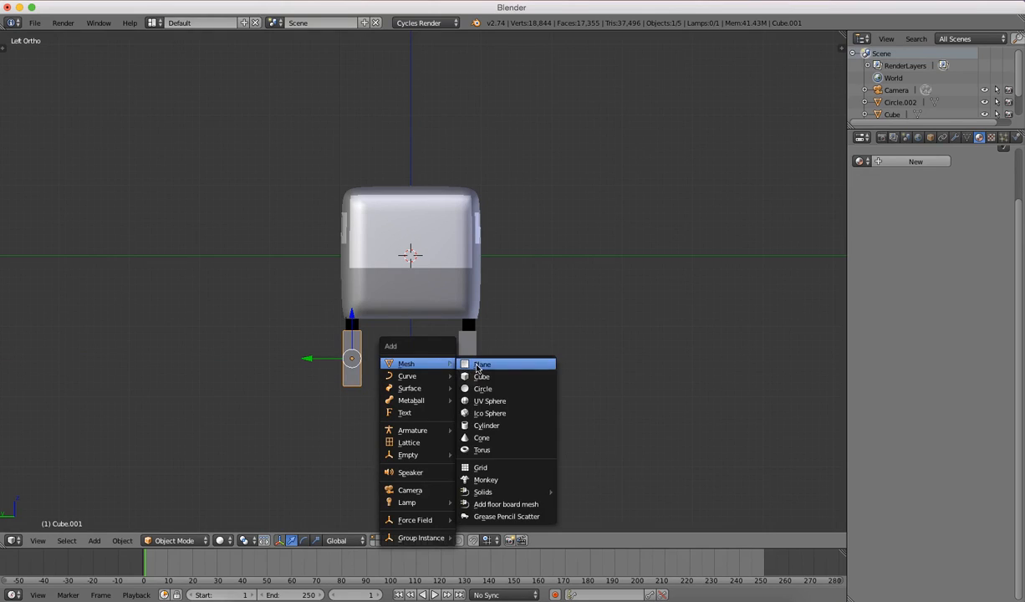
click(474, 363)
key(Tab)
key(g)
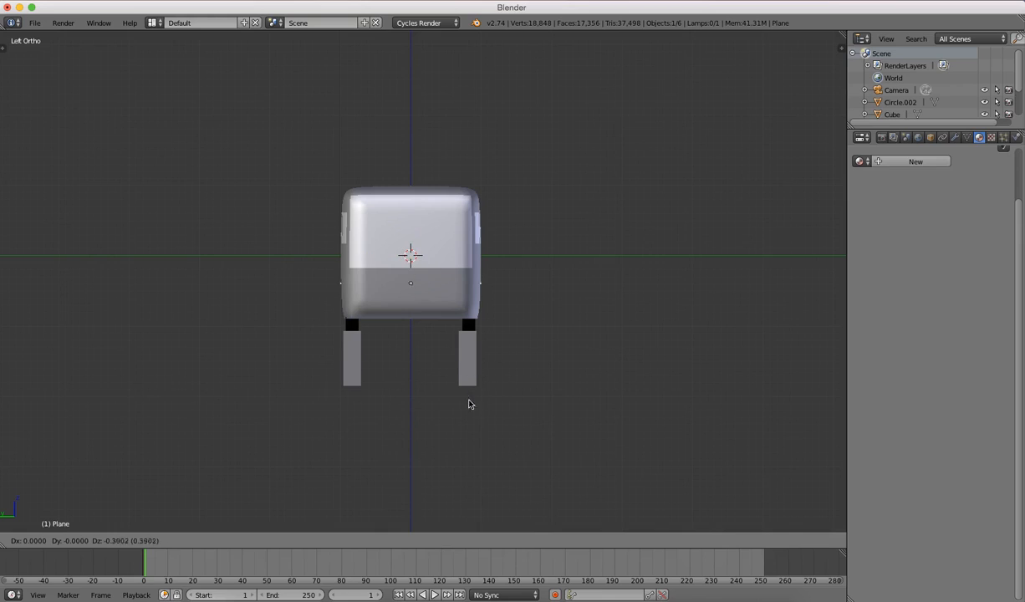
click(468, 453)
Scale the plane by 1000, then enlarge it by a further factor of about 7.67 to form the ground.
key(s)
key(1)
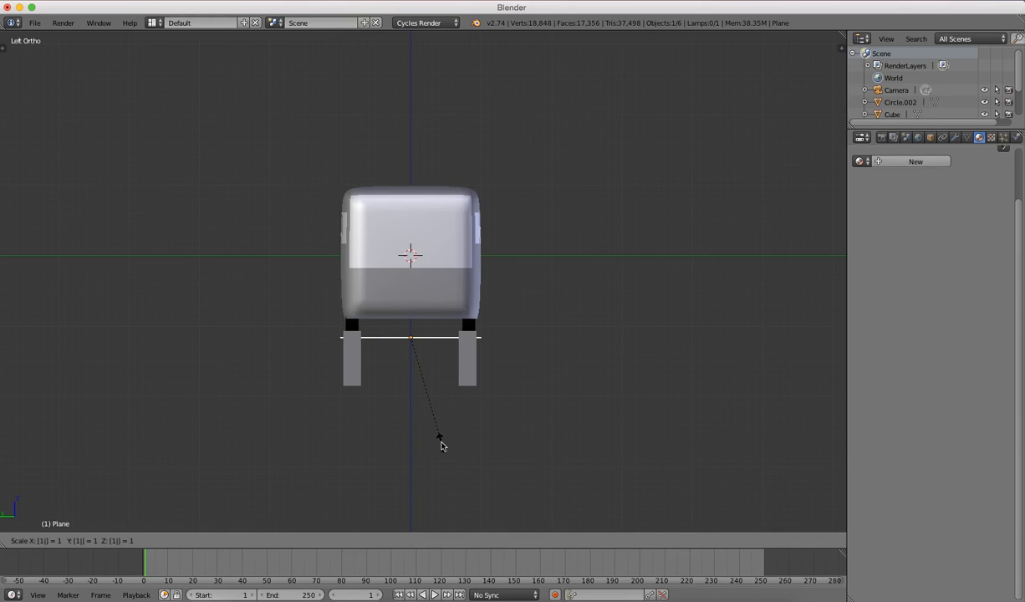
text(000)
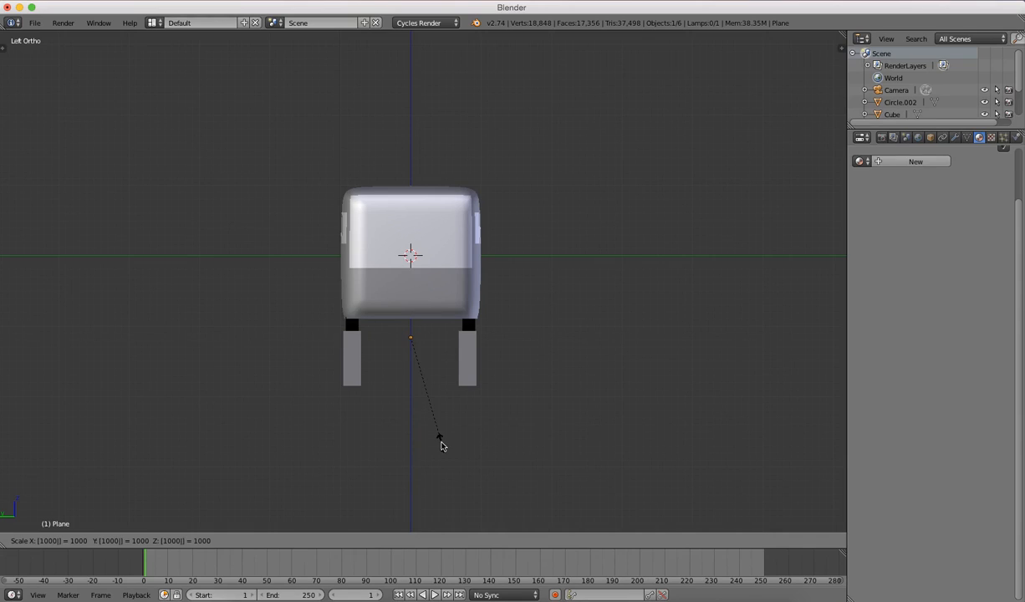
key(Return)
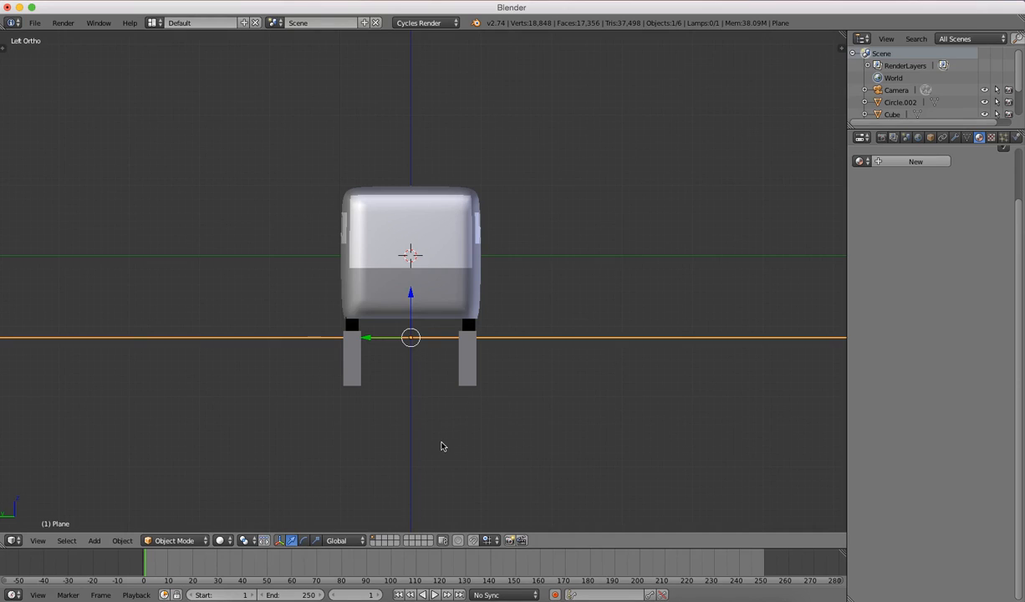
key(s)
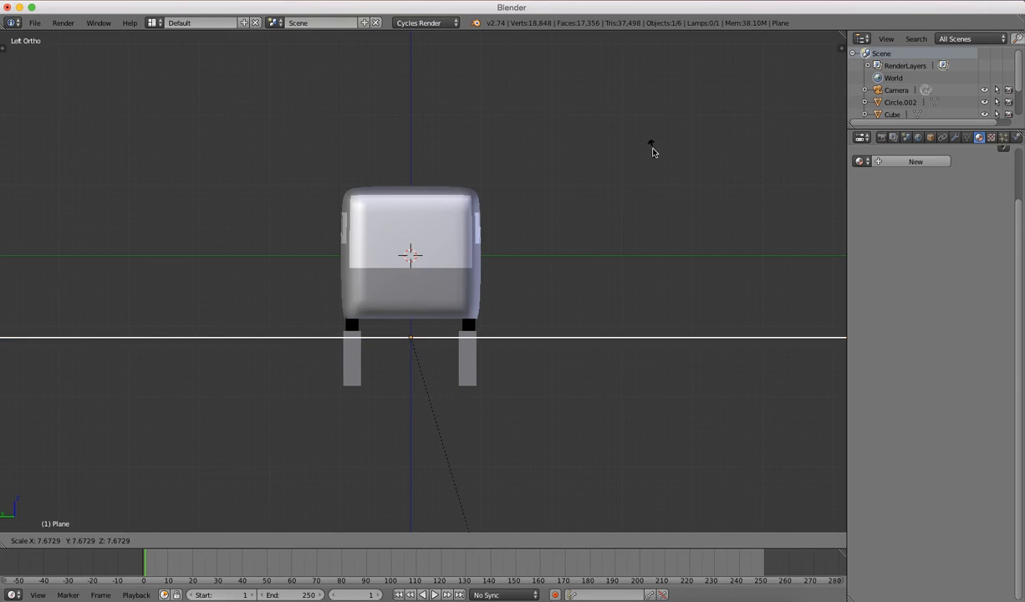
click(656, 154)
scroll(641, 163, down, 3)
middle_drag(639, 164, 563, 205)
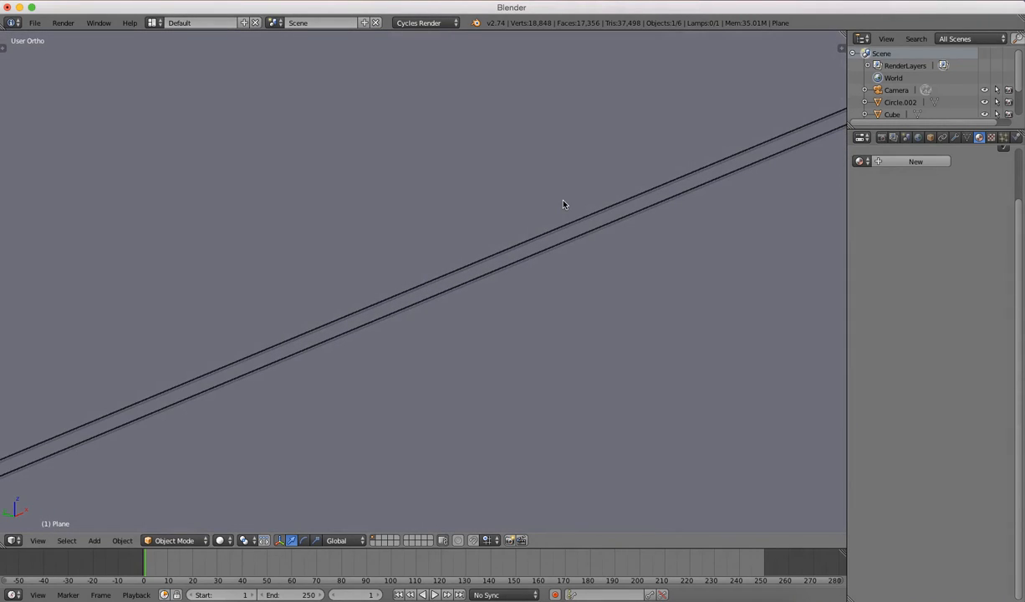
Extrude the ground plane about 0.697 downward into a slab and return to Object Mode.
key(ctrl+KP_3)
scroll(543, 219, up, 4)
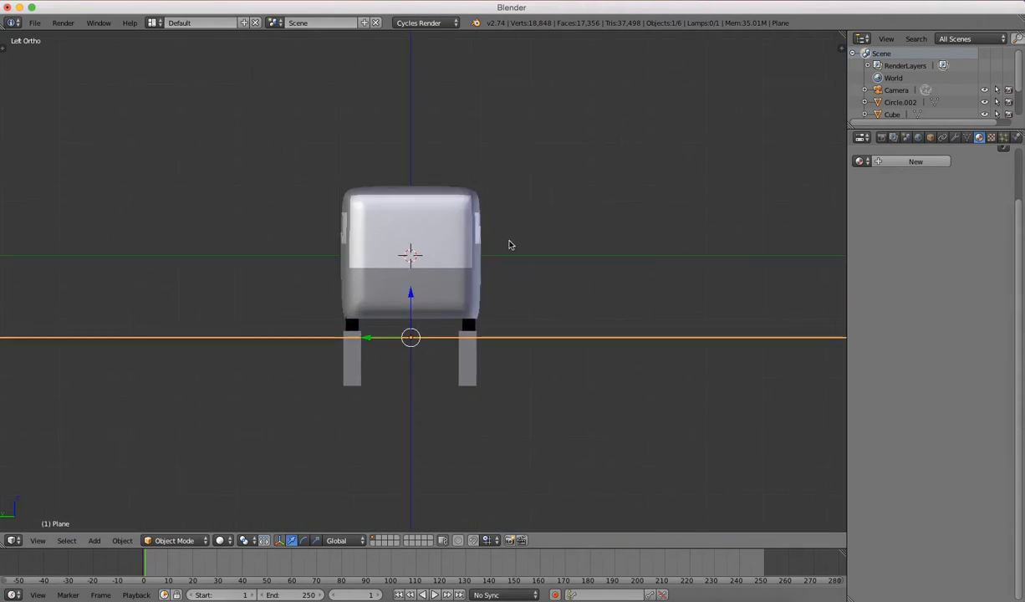
shift+middle_drag(503, 135, 502, 105)
key(Tab)
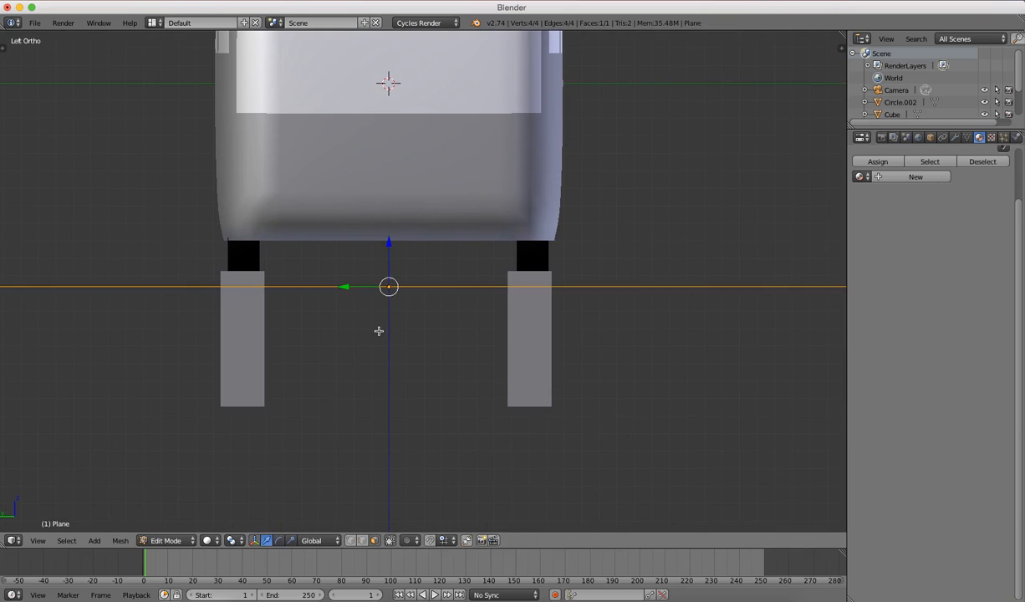
key(e)
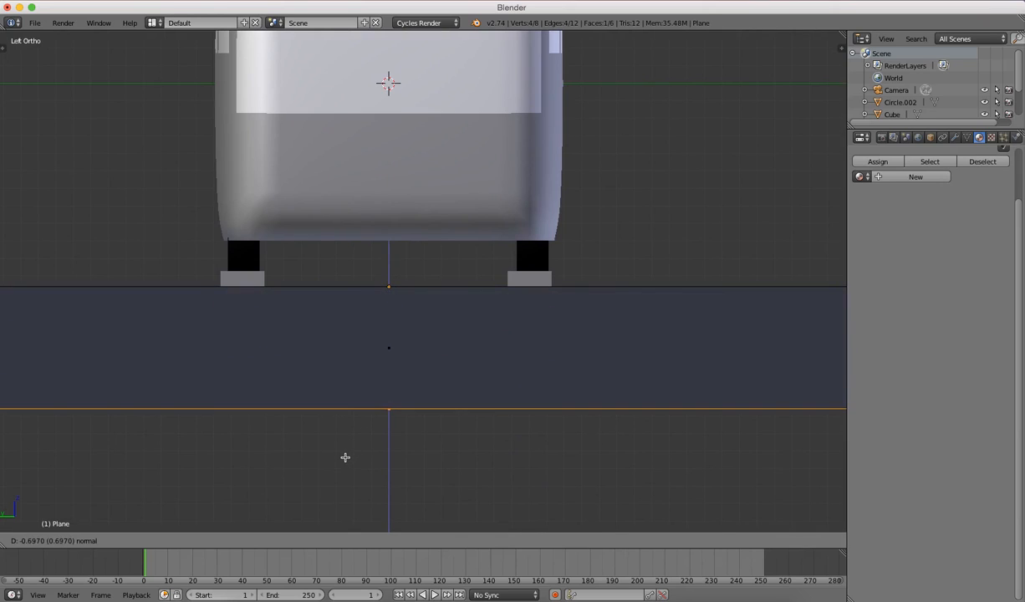
click(345, 456)
key(a)
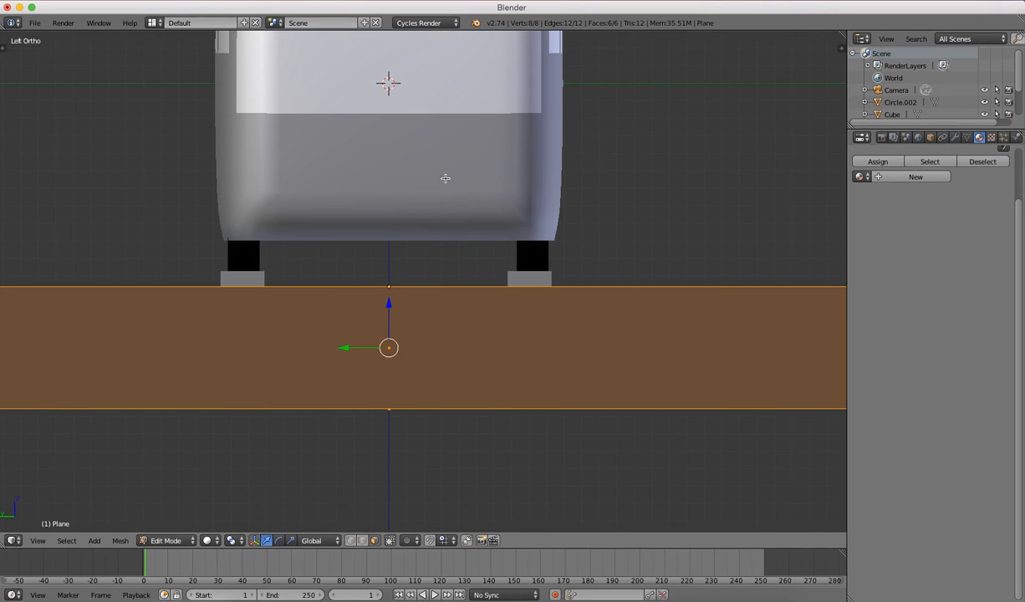
key(Tab)
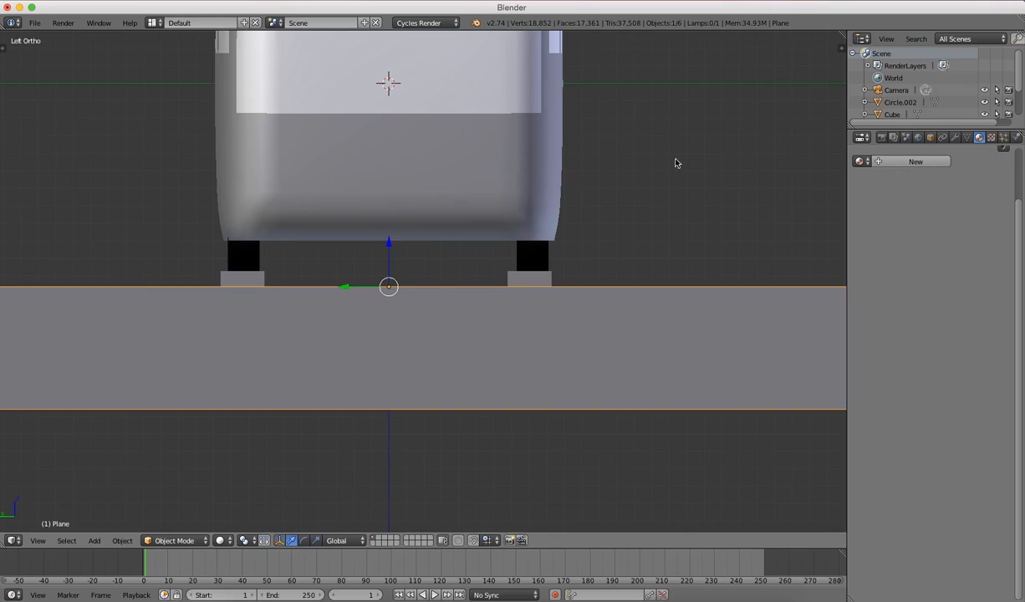
Give the ground slab a new material and view the scene through the camera.
click(916, 162)
scroll(670, 251, down, 5)
middle_drag(670, 252, 557, 278)
scroll(555, 278, down, 6)
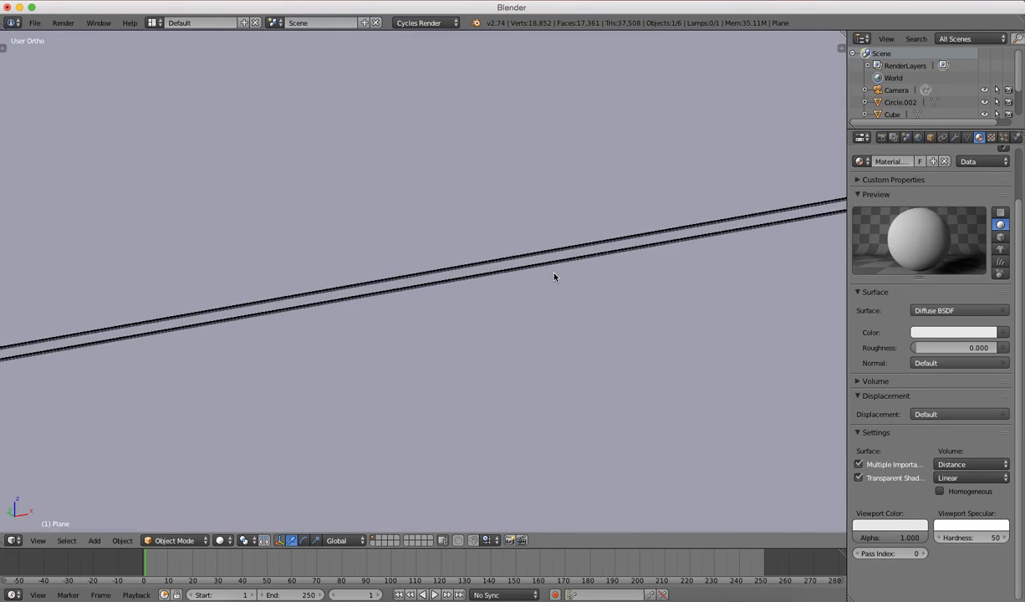
key(KP_0)
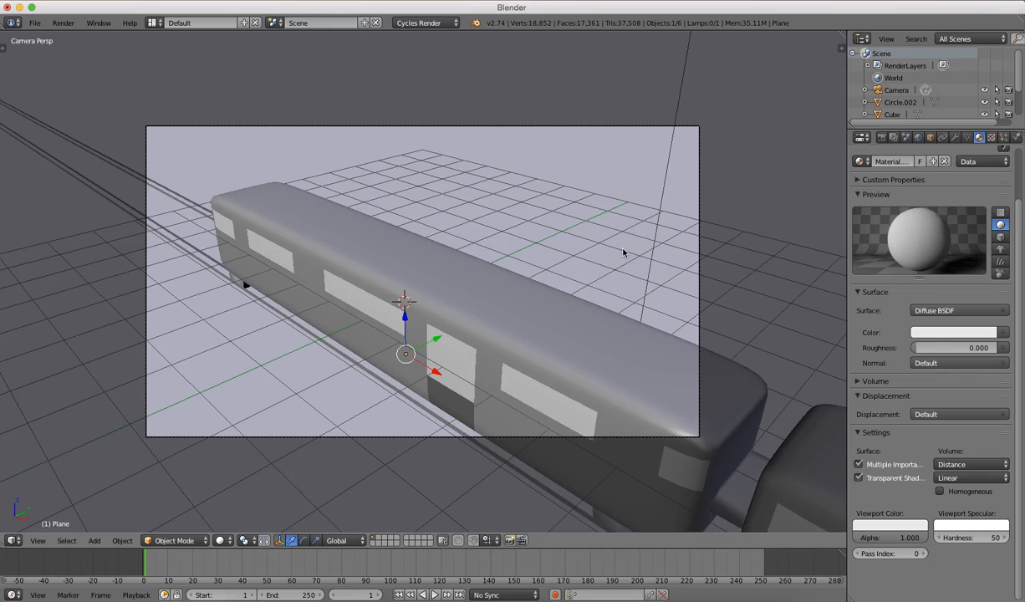
Lock the camera to the view and reposition it to look down on the rails crossing the frame diagonally.
key(n)
click(783, 240)
key(n)
middle_drag(338, 252, 456, 267)
scroll(465, 269, down, 10)
scroll(465, 268, up, 5)
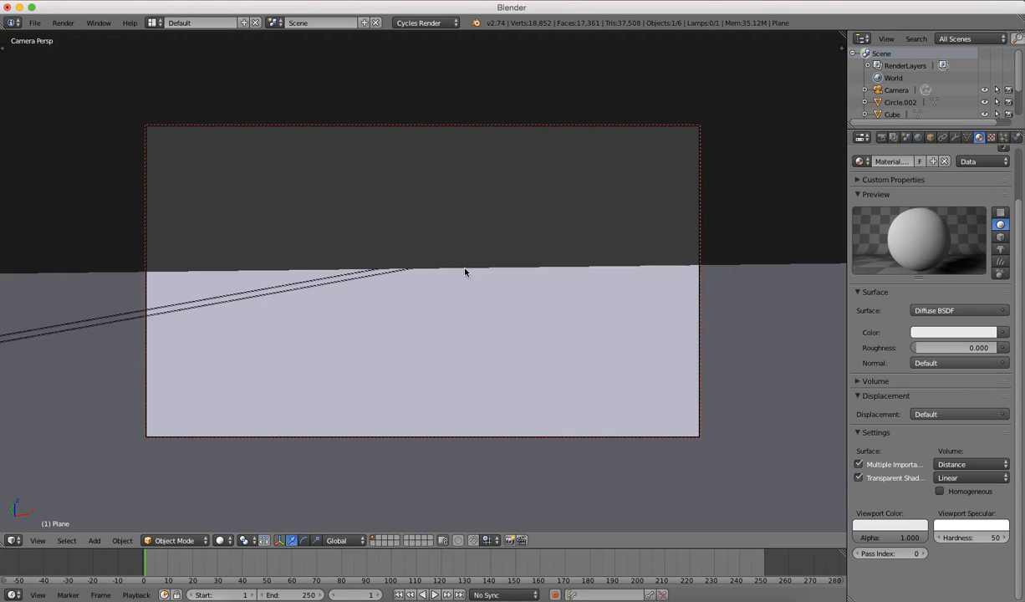
scroll(457, 274, up, 5)
middle_drag(450, 279, 713, 240)
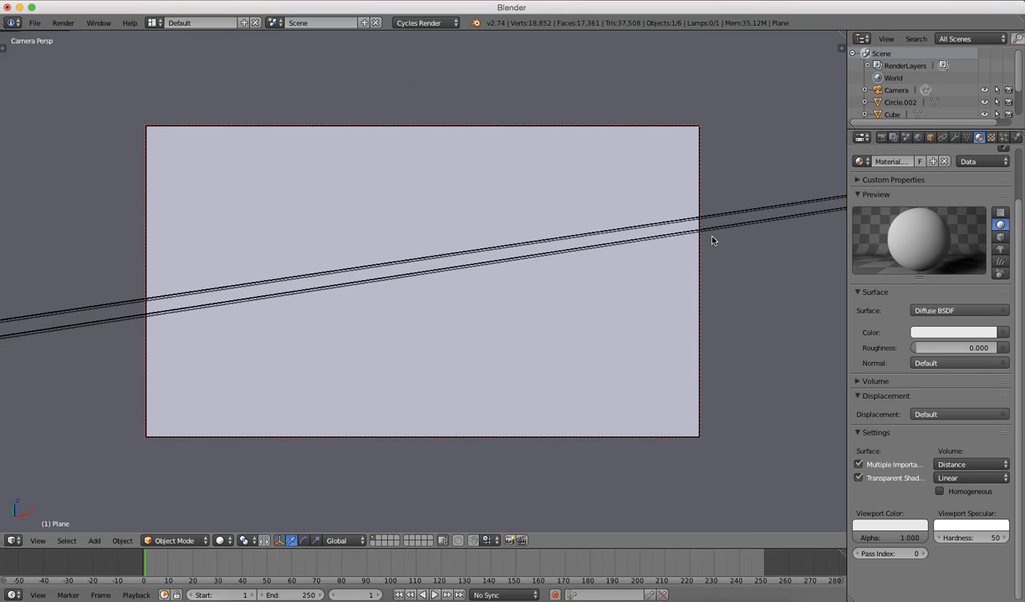
Add a cube at the 3D cursor while working in the front view.
key(KP_1)
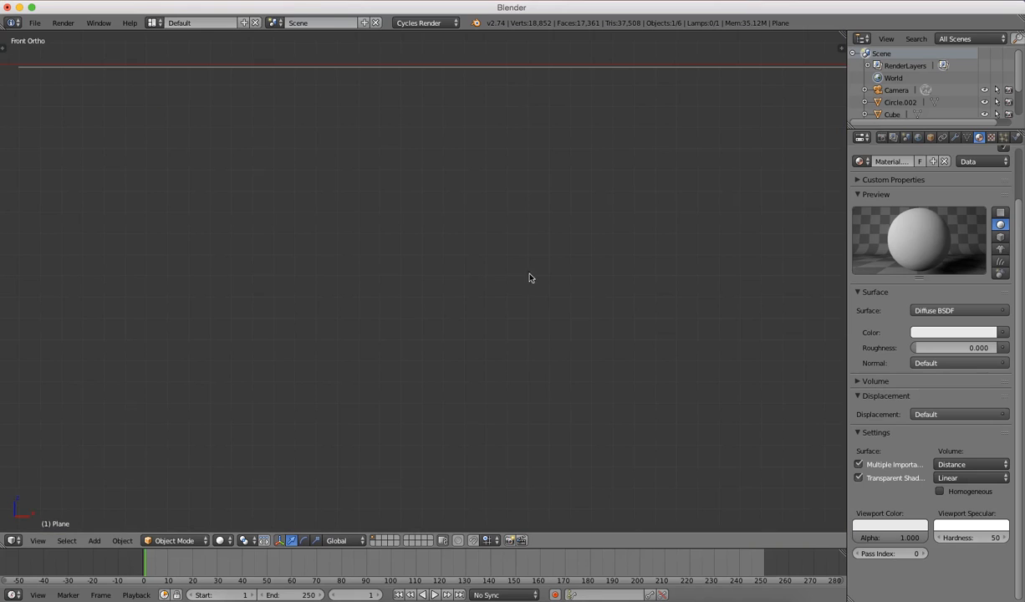
shift+middle_drag(502, 334, 411, 369)
scroll(421, 358, up, 9)
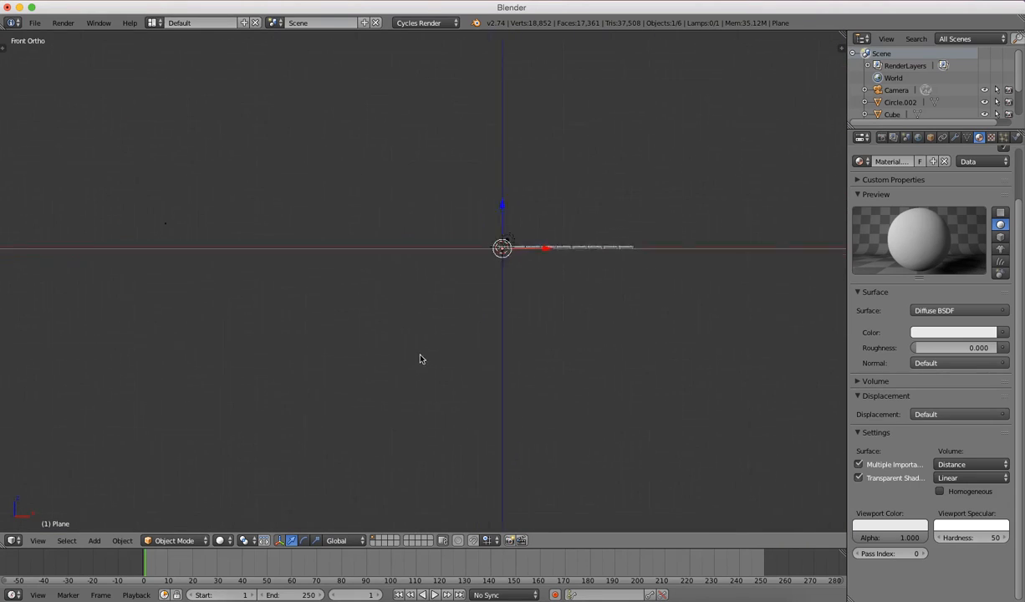
shift+middle_drag(511, 301, 257, 447)
scroll(276, 417, up, 4)
scroll(275, 402, down, 10)
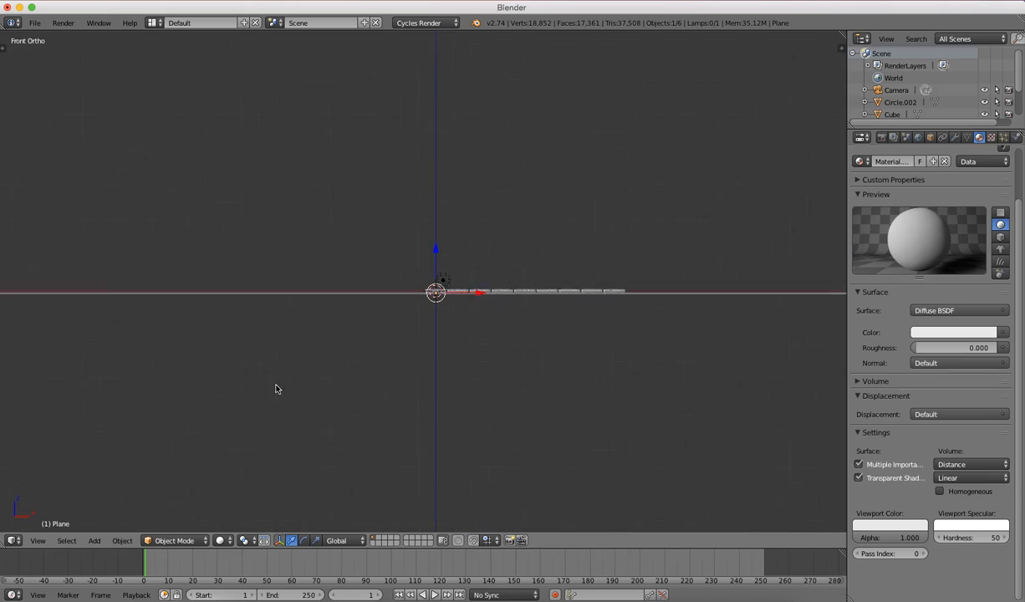
key(shift+a)
mouse_move(223, 282)
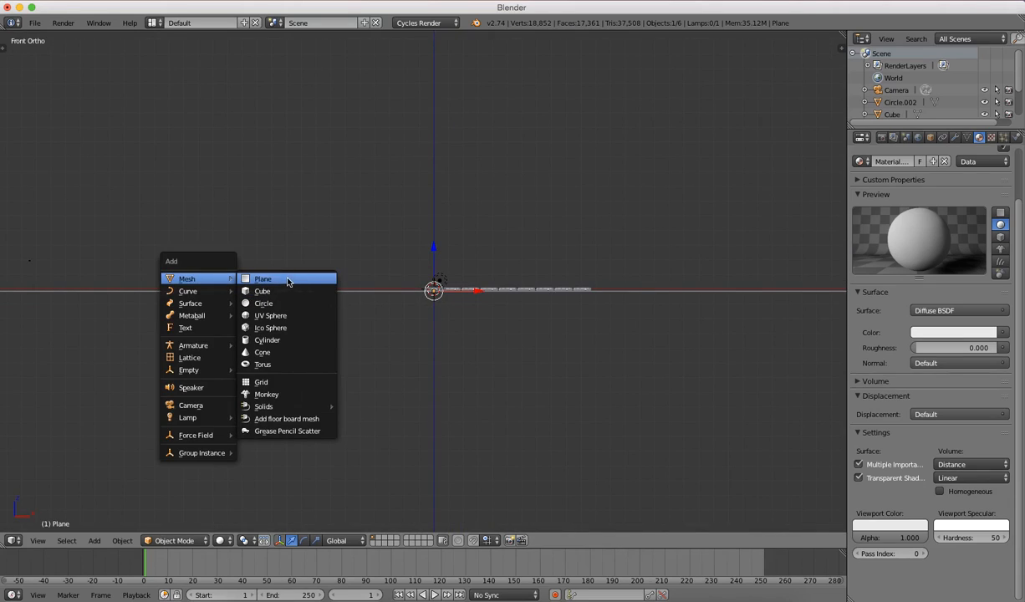
click(284, 289)
shift+middle_drag(285, 289, 386, 309)
scroll(801, 372, up, 4)
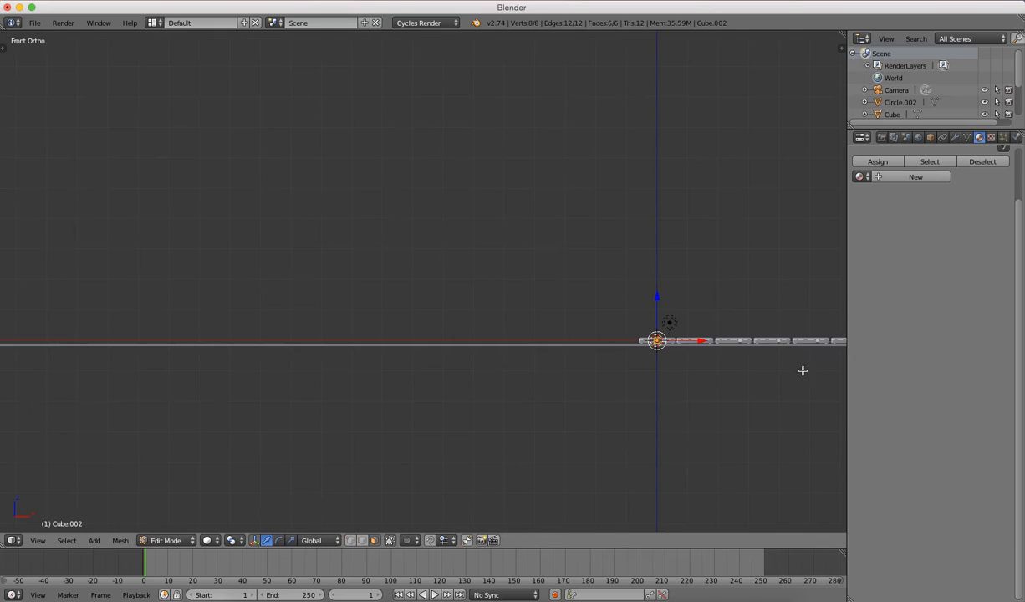
Move the cube in Object Mode far ahead of the train, close to the camera, and check its position through the camera.
key(Tab)
key(g)
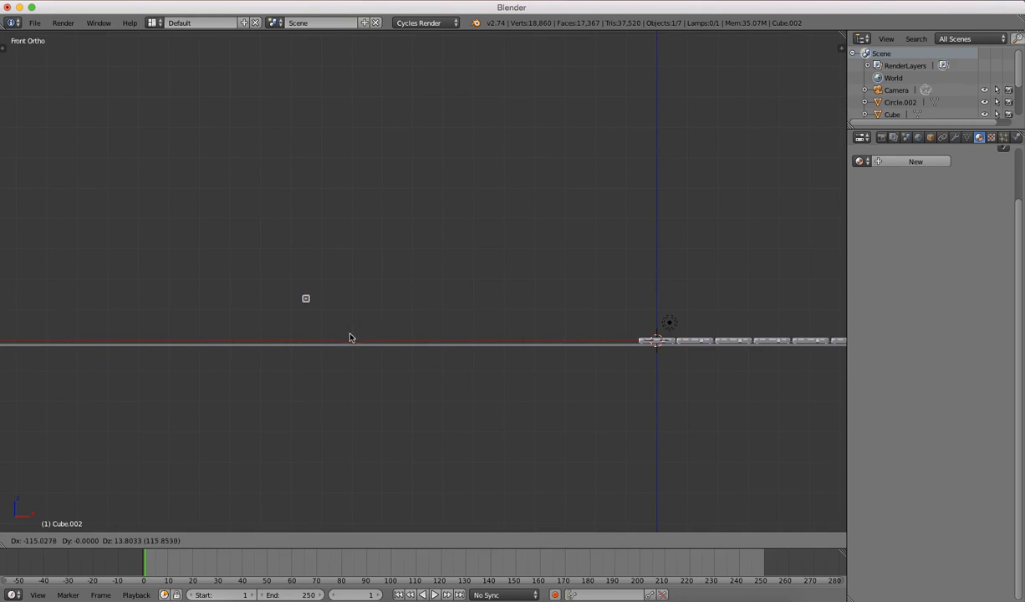
click(197, 366)
middle_drag(197, 366, 284, 372)
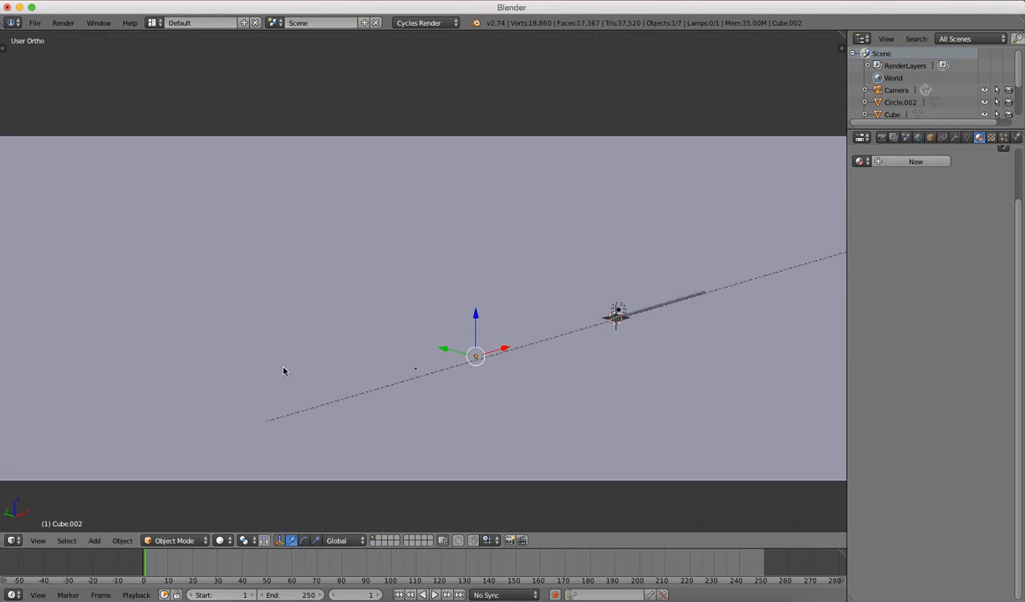
key(g)
click(409, 337)
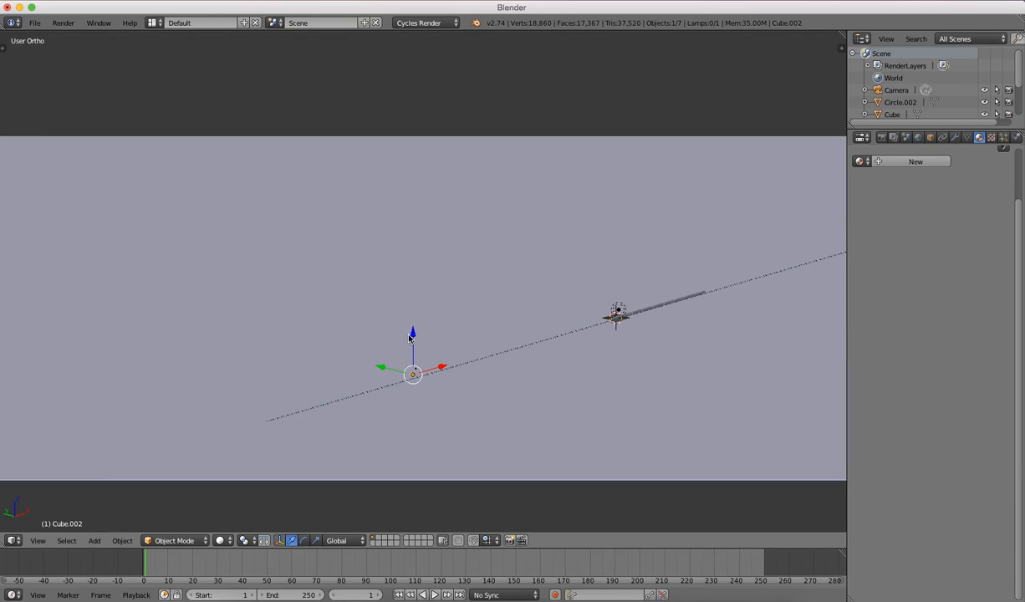
key(KP_0)
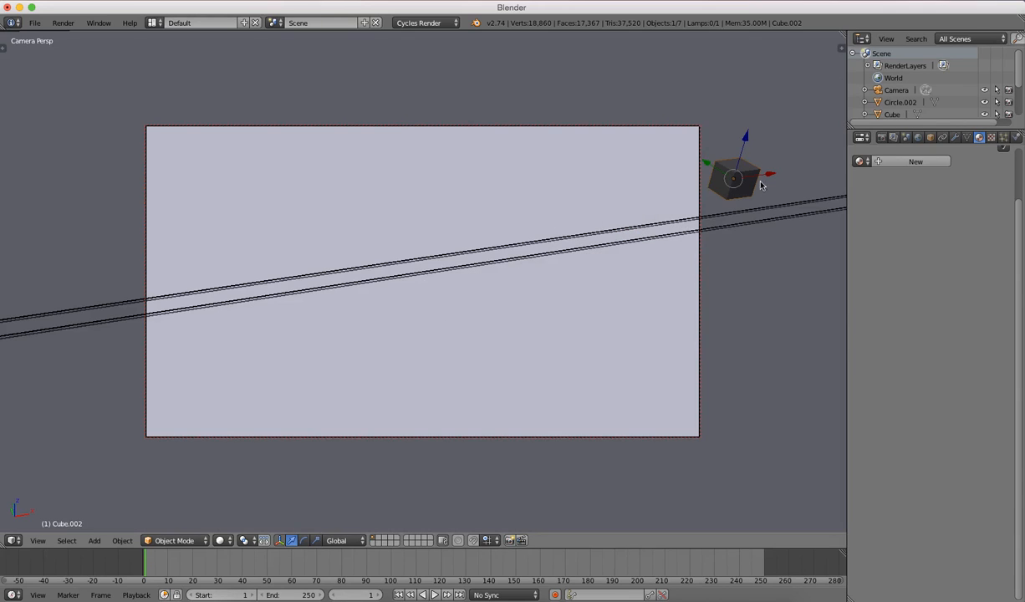
Move the cube along the X axis into the camera frame, beside the rails.
key(g)
key(x)
click(490, 182)
key(Tab)
key(a)
key(a)
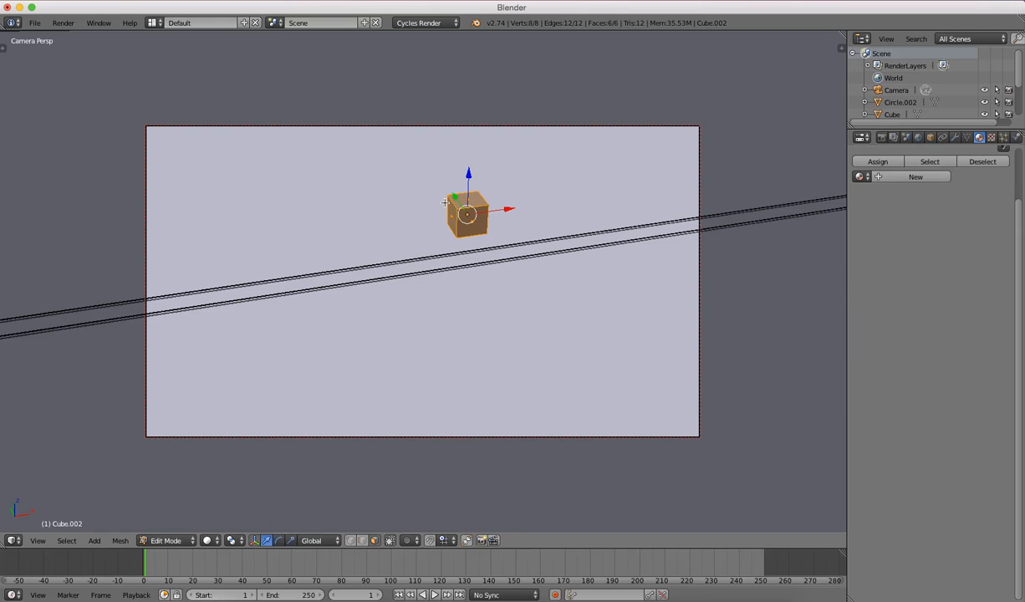
key(ctrl+m)
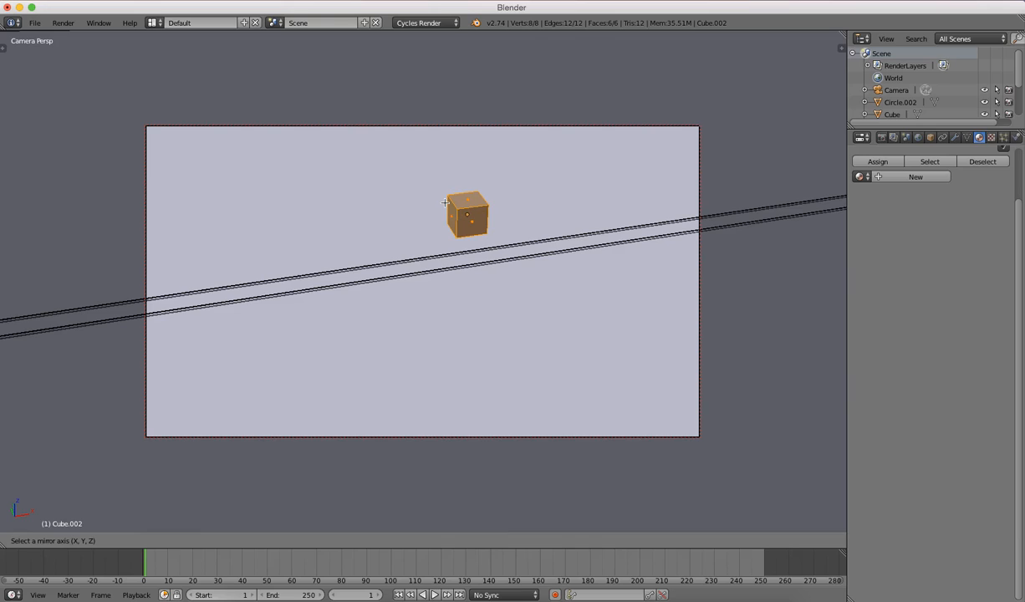
key(Escape)
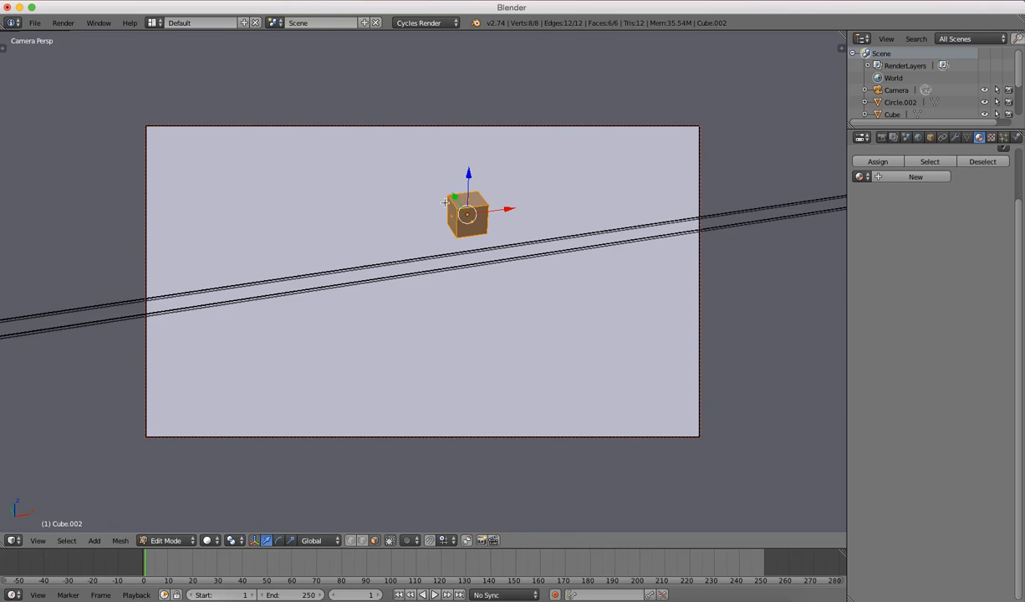
key(Tab)
Scale the cube to about 0.14 along Y, stretch it along X and Z into an upright panel, and shift it behind the rails.
key(s)
key(y)
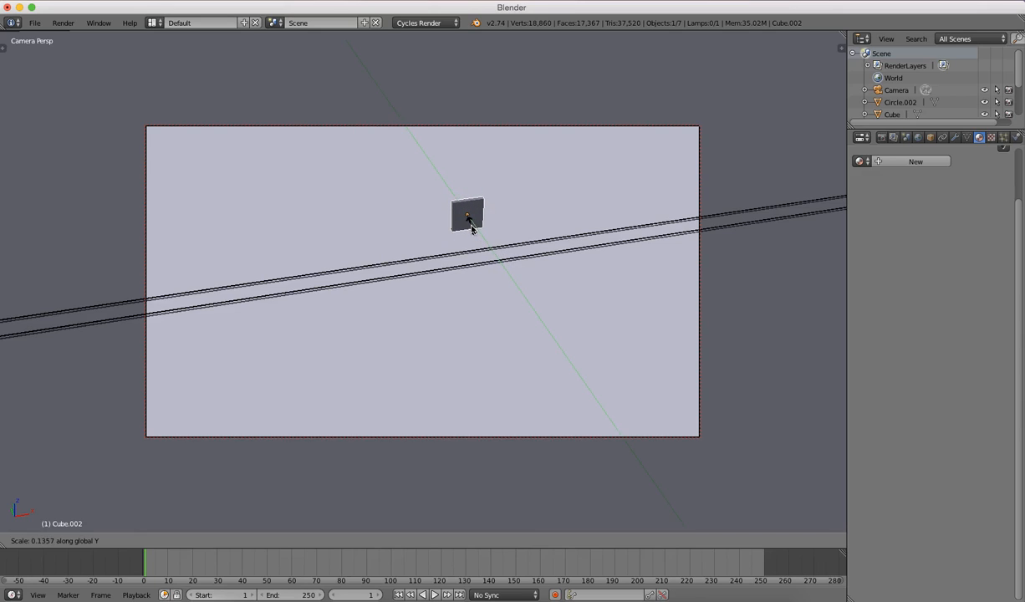
click(471, 228)
key(s)
key(x)
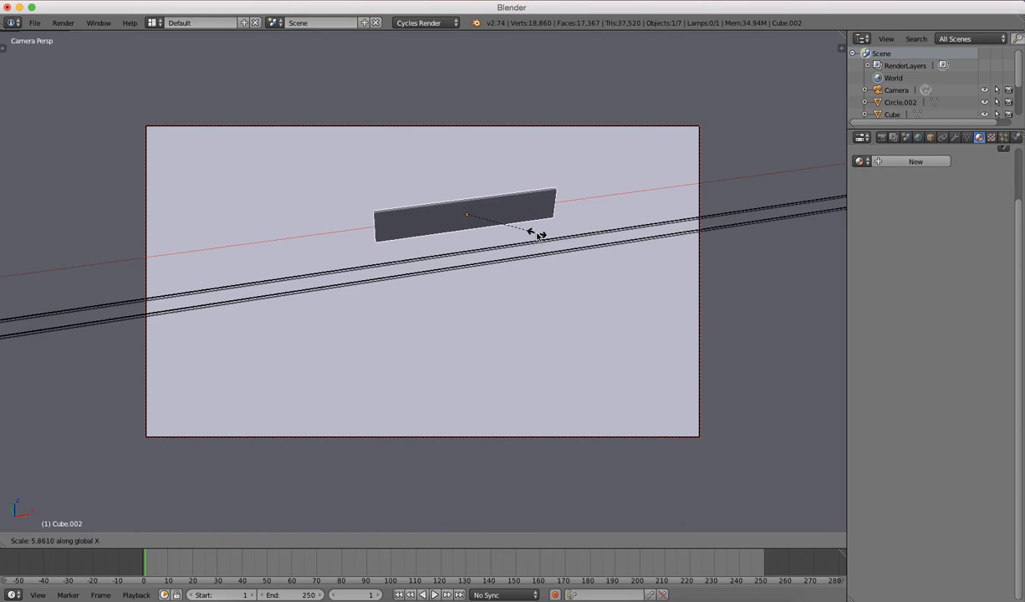
click(514, 232)
key(s)
key(z)
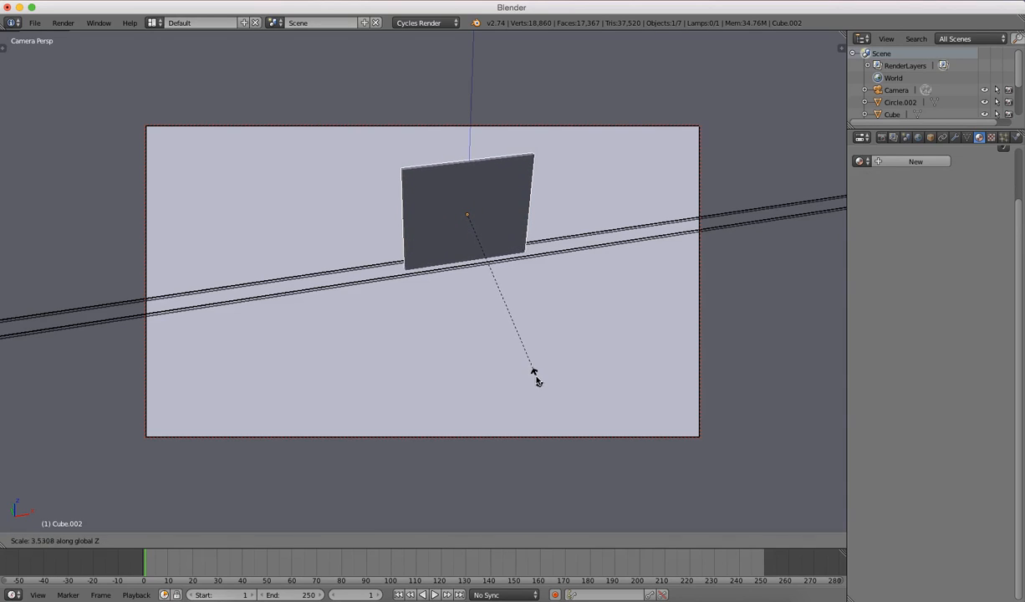
click(526, 366)
drag(456, 199, 441, 180)
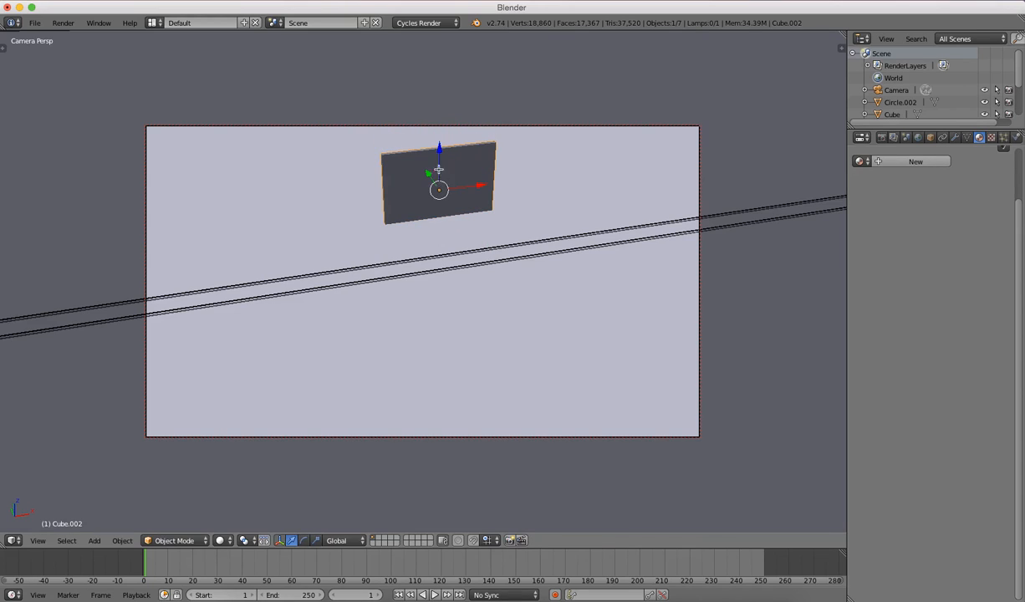
Extrude the panel's top face up about 0.6, and extrude the new strip's front face forward about 1.4 as an overhang.
key(Tab)
key(a)
right_click(425, 149)
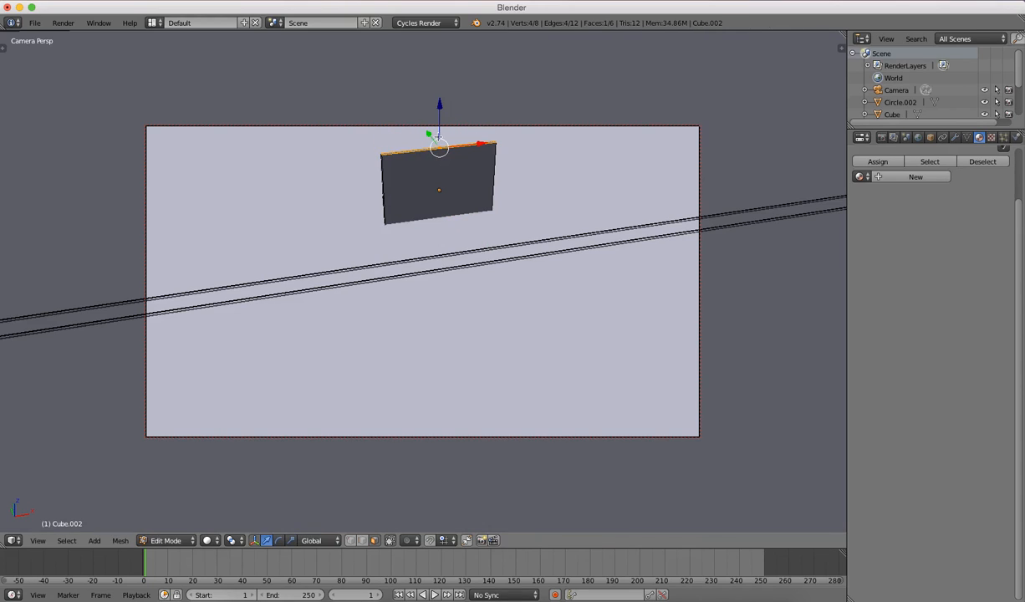
key(e)
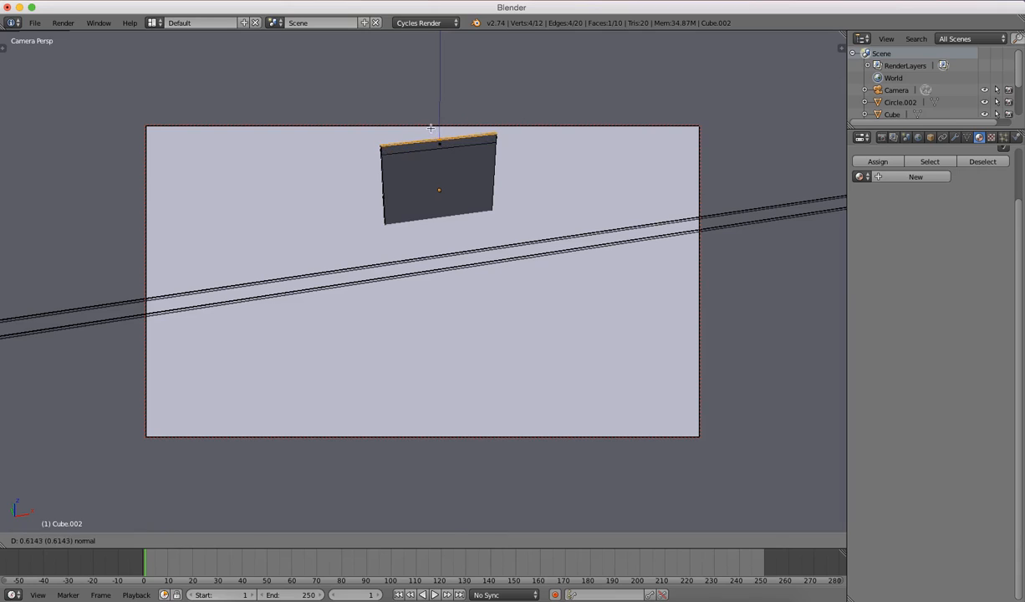
click(439, 144)
key(e)
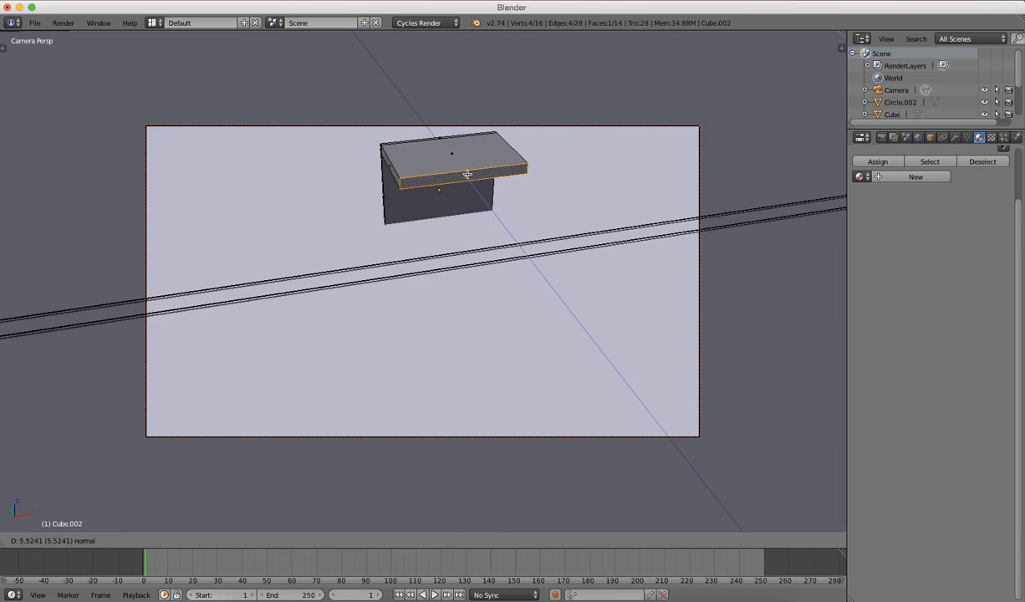
click(450, 158)
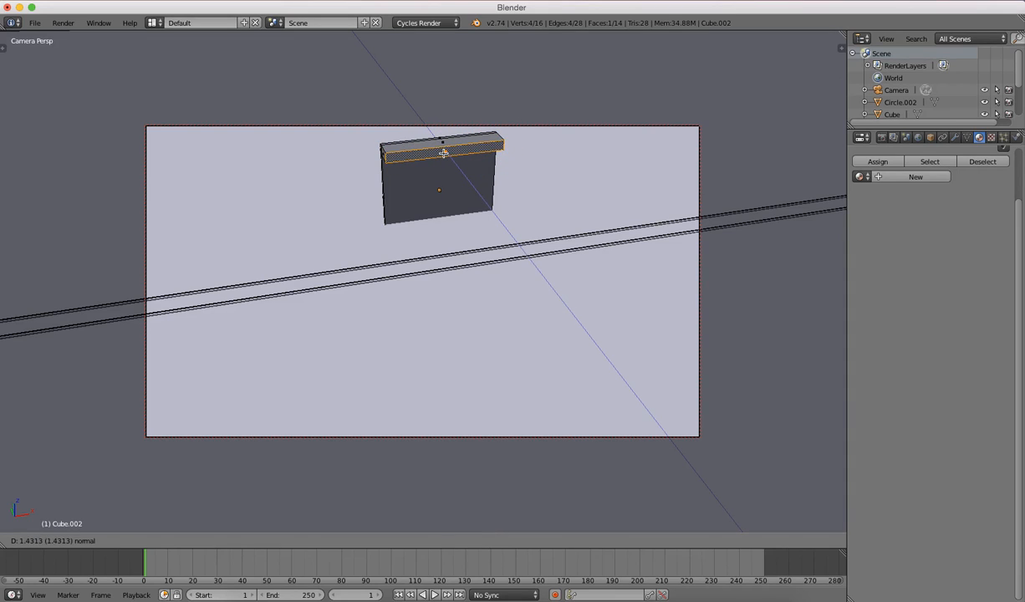
Extrude the panel's large front face in place and scale the new face down toward its centre.
right_click(483, 204)
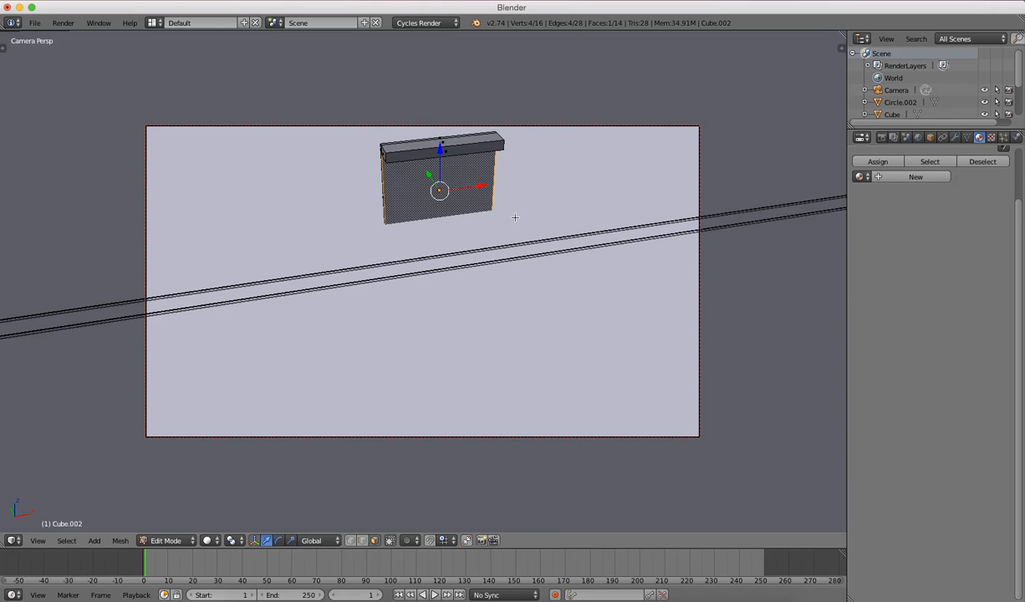
key(e)
right_click(552, 231)
key(s)
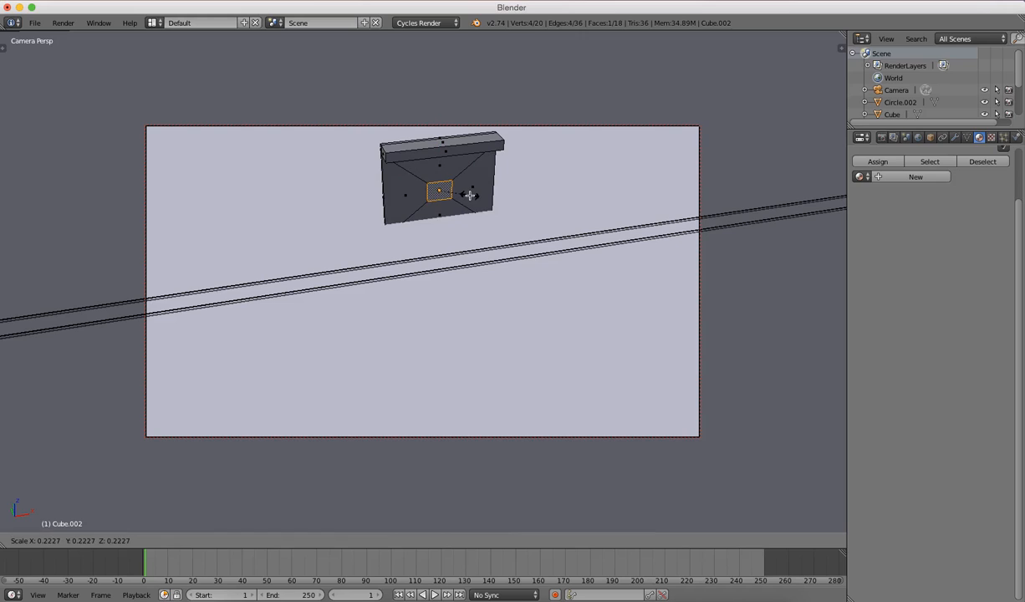
key(z)
click(459, 194)
key(e)
click(463, 207)
Orbit the locked camera back toward the rails and leave Edit Mode on the panel.
middle_drag(465, 206, 472, 227)
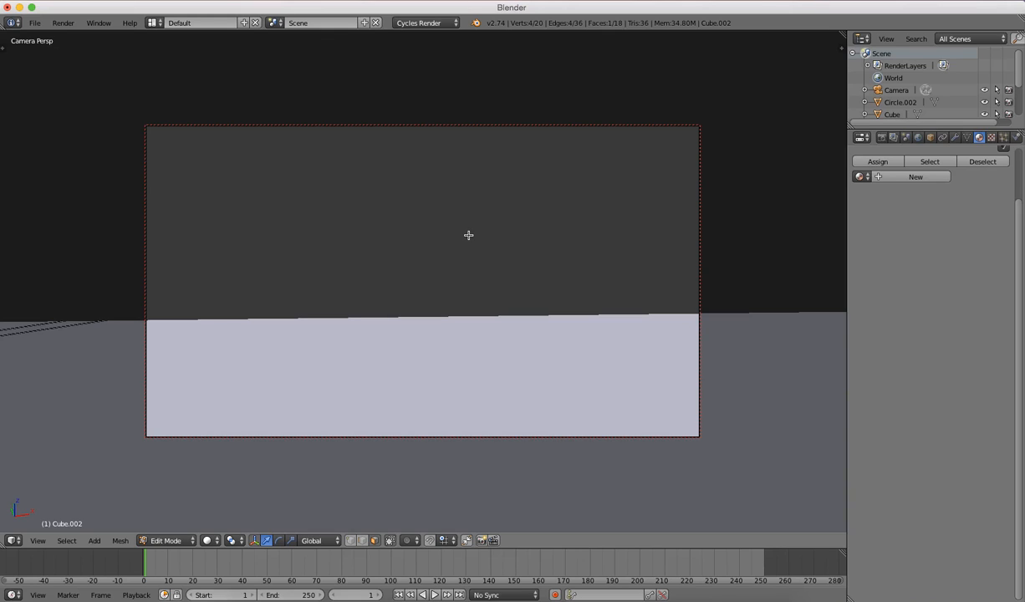
middle_drag(467, 235, 524, 212)
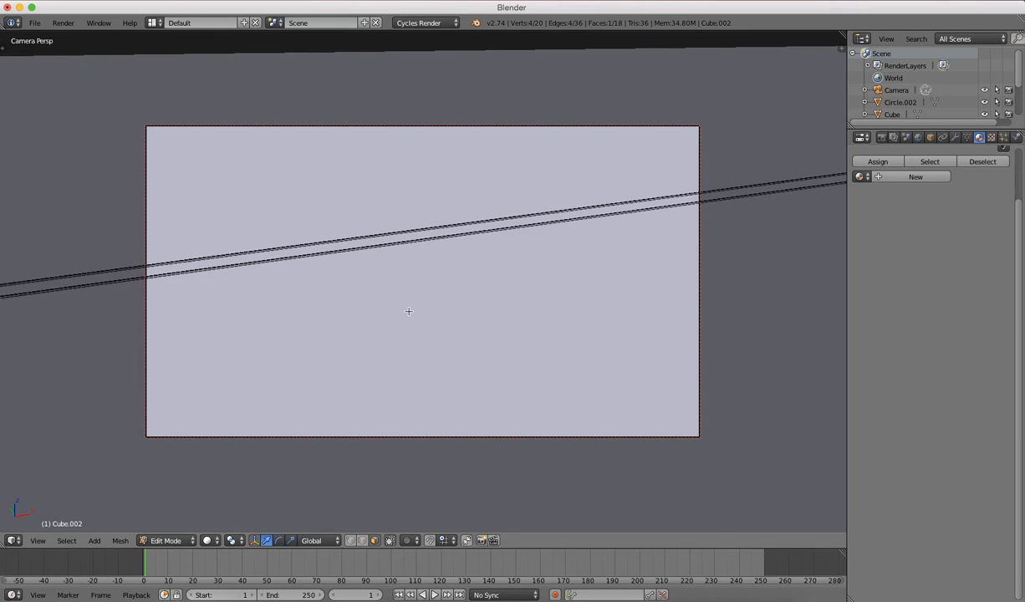
key(Tab)
middle_drag(414, 306, 394, 256)
Select the camera in the front view, move it toward the panel, and adjust its height along Z while looking through it.
key(KP_1)
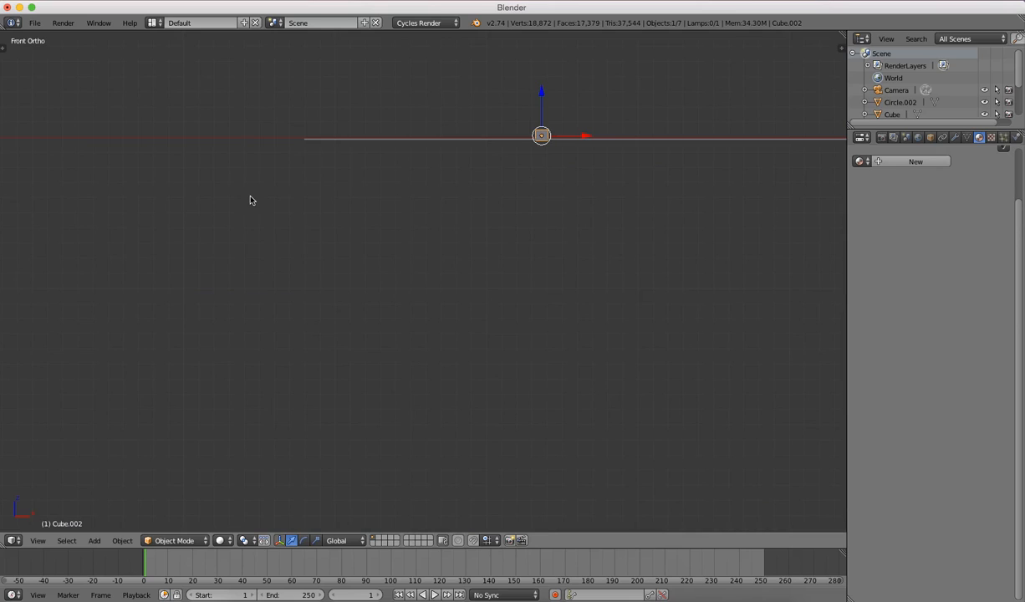
scroll(386, 177, up, 4)
shift+middle_drag(398, 199, 276, 361)
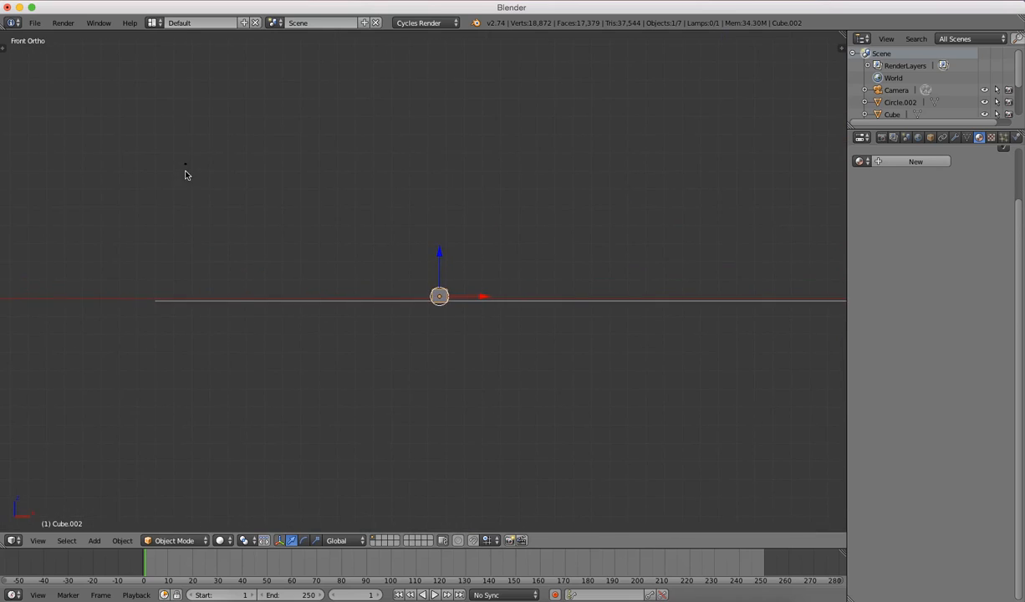
right_click(186, 166)
drag(201, 163, 428, 231)
drag(417, 123, 425, 225)
middle_drag(399, 166, 400, 170)
key(KP_0)
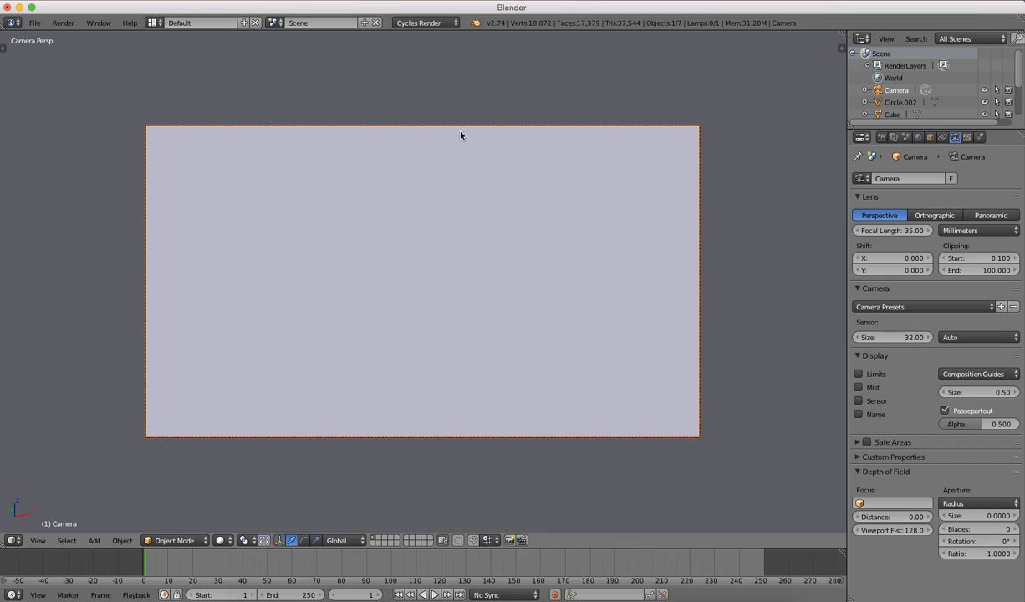
key(g)
key(z)
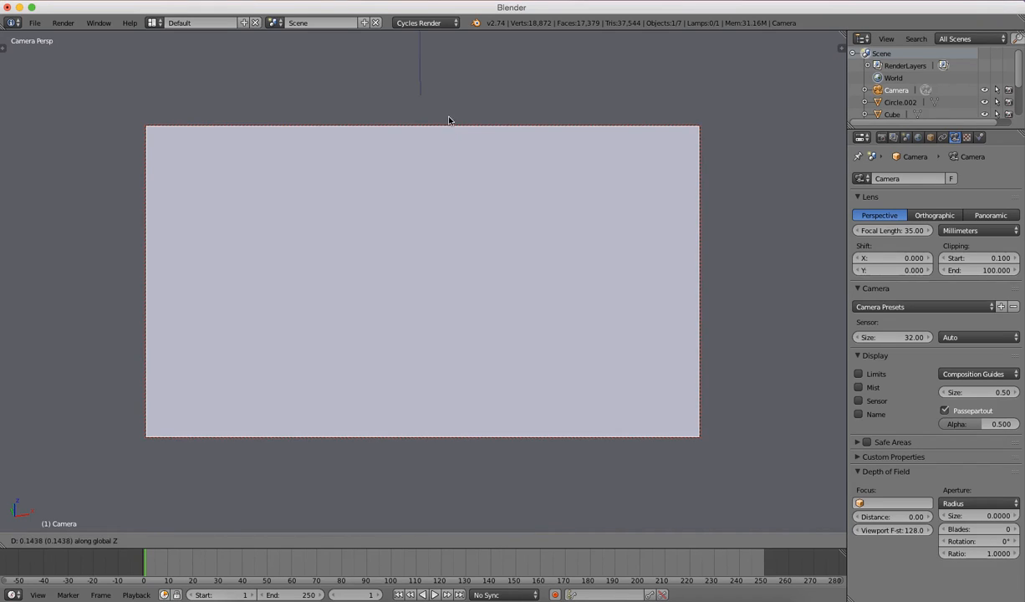
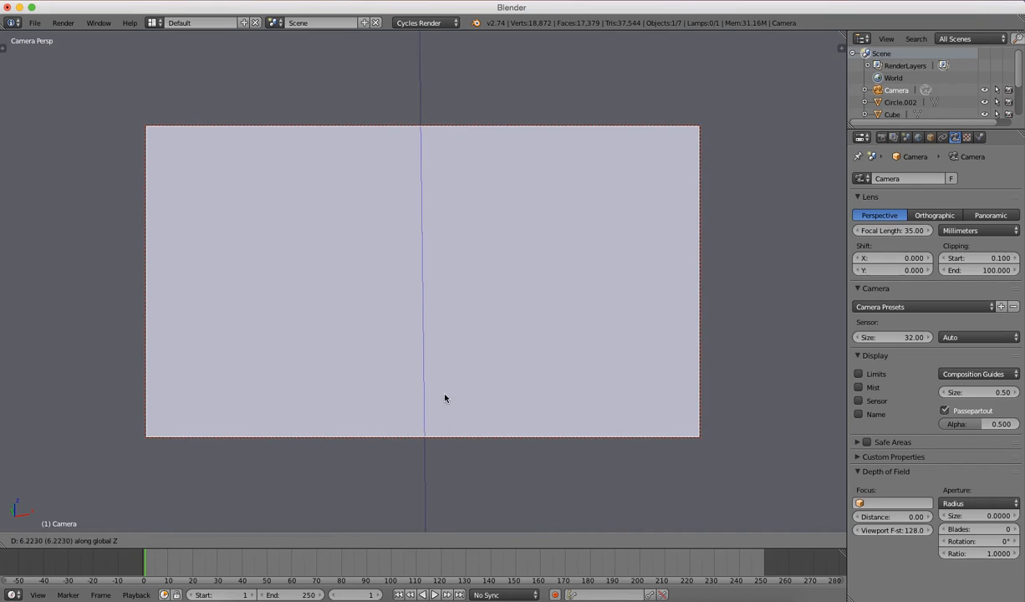
click(437, 297)
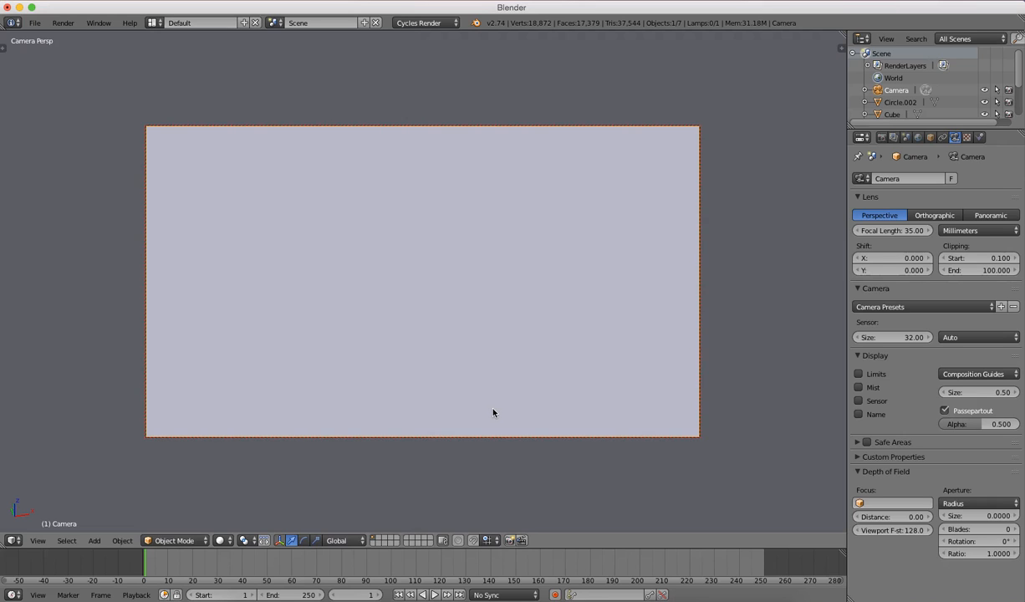
Move the camera in front of the panel and pull it back until the panel, both rails and the horizon are in frame.
key(KP_1)
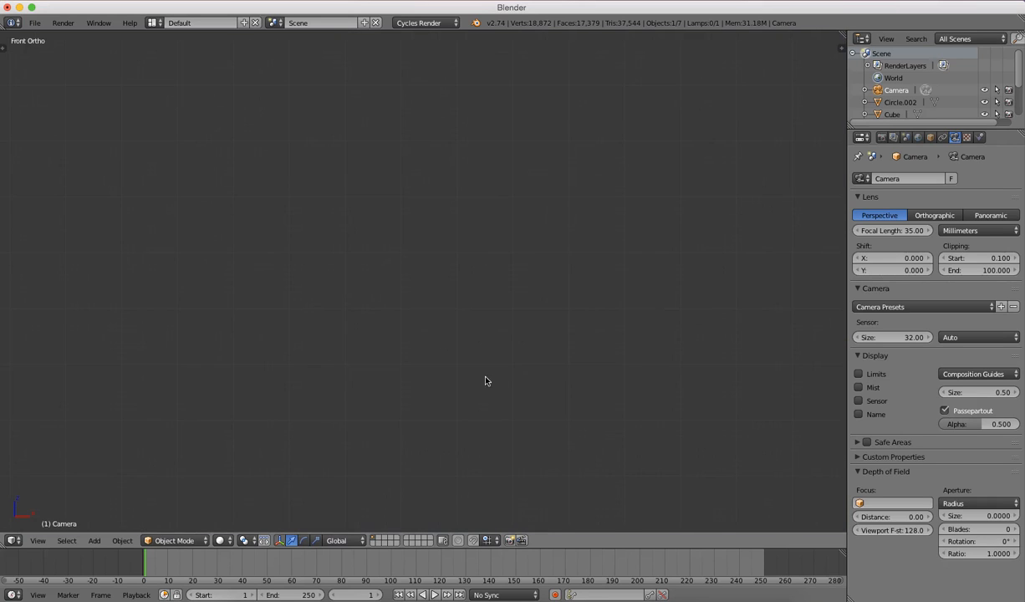
shift+middle_drag(452, 350, 561, 79)
scroll(593, 406, up, 8)
middle_drag(631, 364, 152, 381)
drag(79, 394, 342, 371)
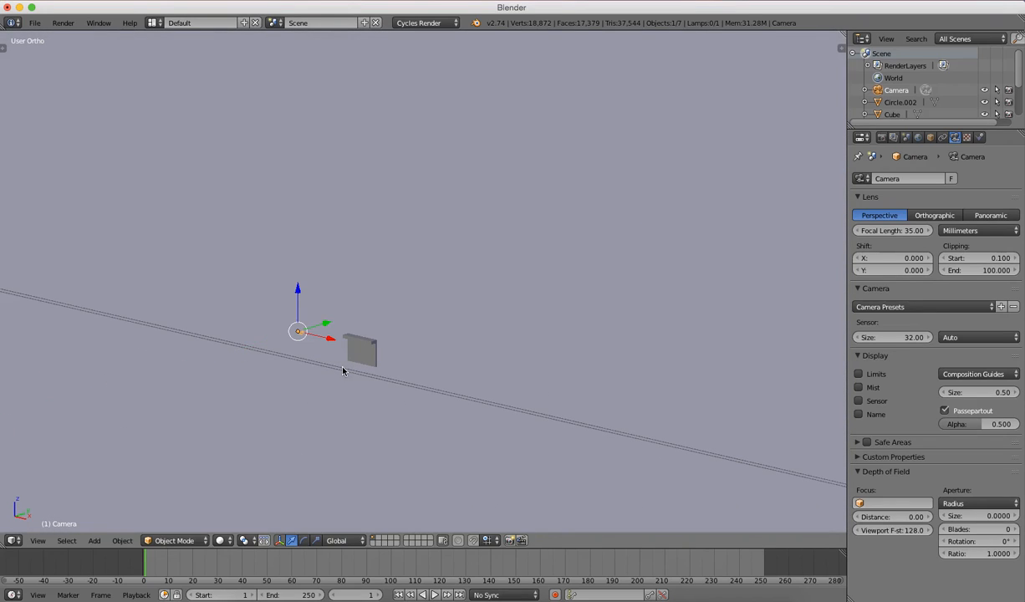
key(KP_0)
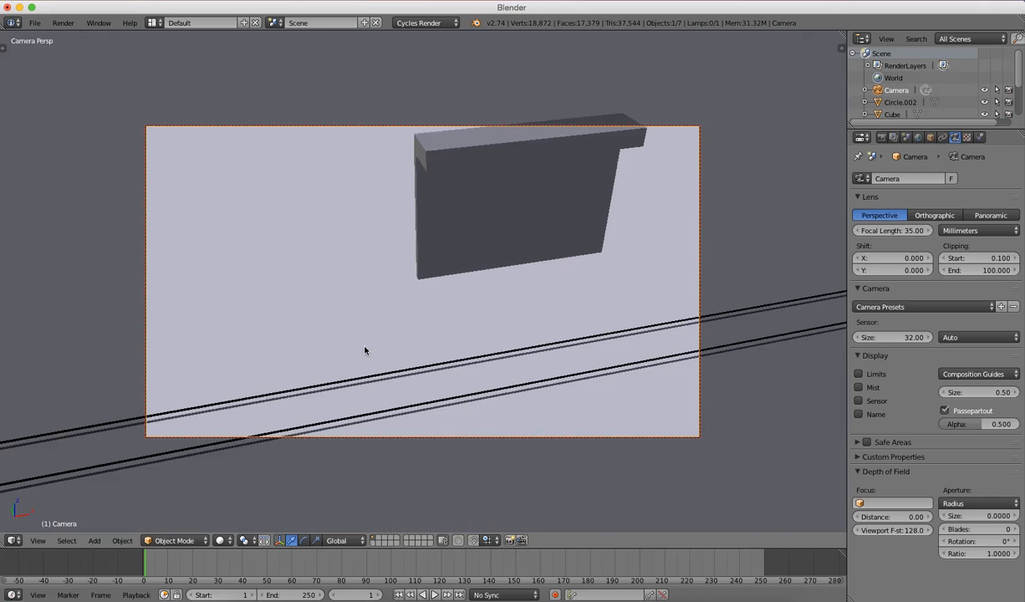
scroll(366, 351, down, 8)
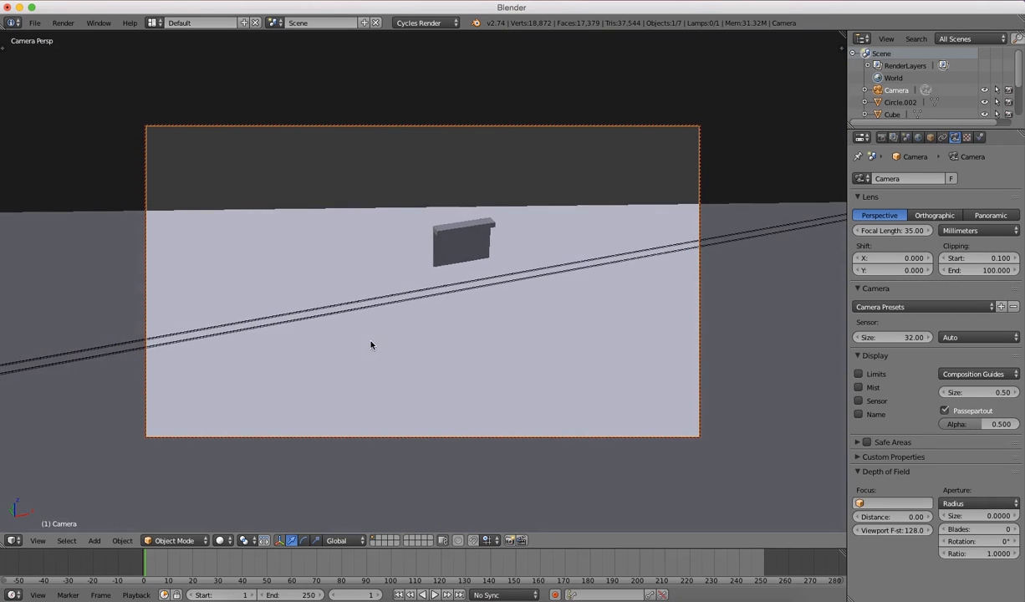
scroll(373, 341, up, 1)
mouse_move(373, 340)
shift+middle_down()
mouse_move(358, 340)
mouse_move(371, 333)
shift+middle_up()
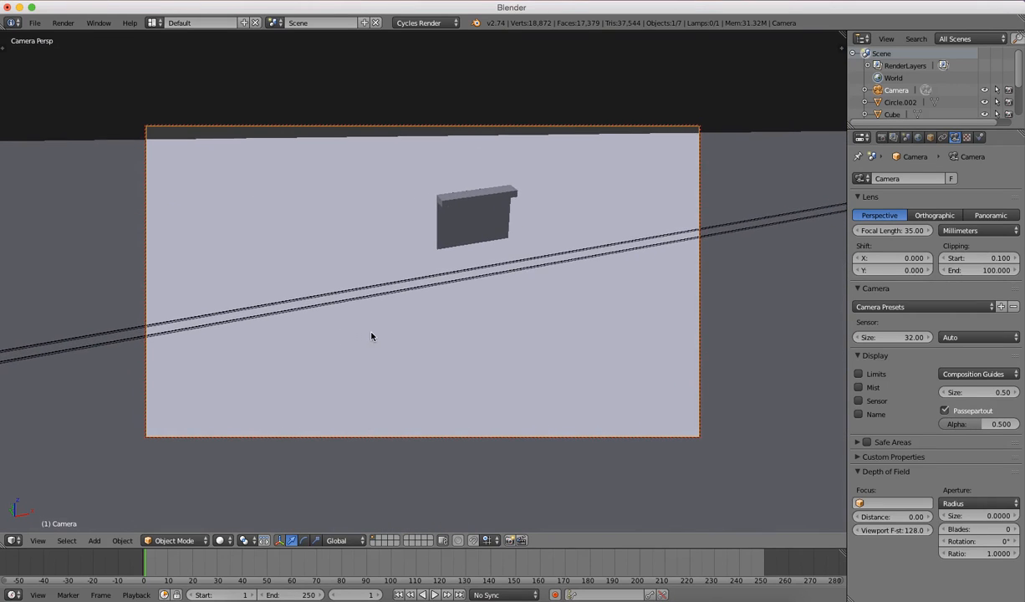
Scale the panel down uniformly, reposition it behind the rails and lower it about 1.8 along Z.
right_click(442, 224)
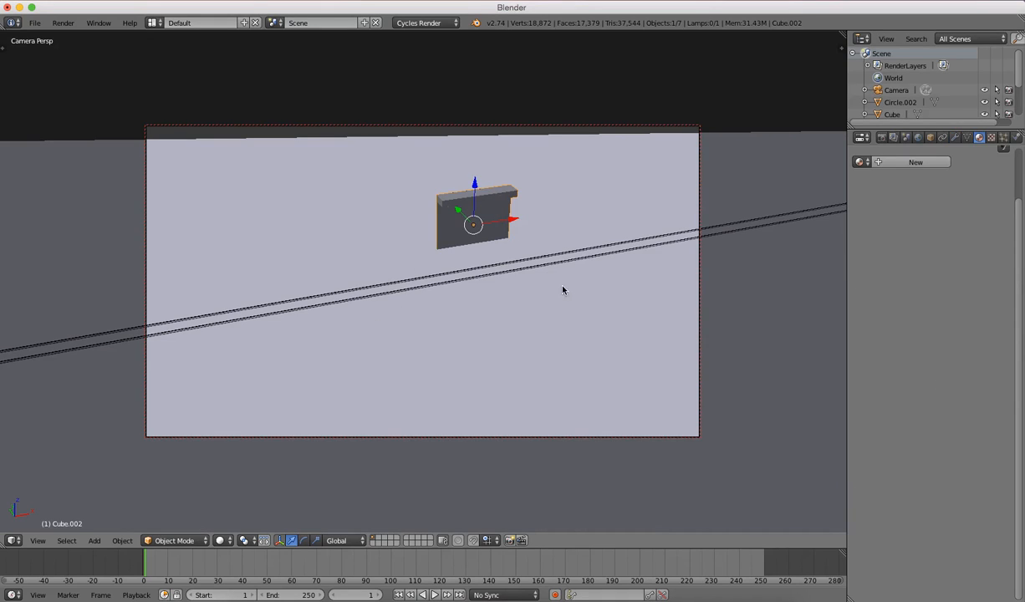
key(s)
click(524, 270)
key(g)
click(456, 204)
key(g)
key(z)
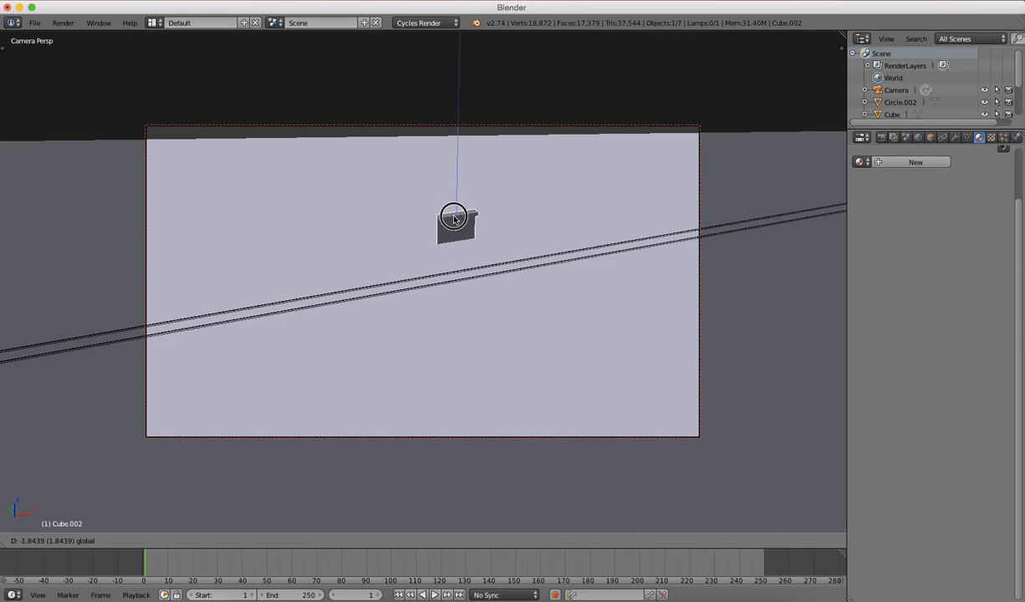
click(455, 217)
Duplicate the panel four times along X, spacing the copies evenly in a row beside the rails toward the far end.
key(shift+d)
key(x)
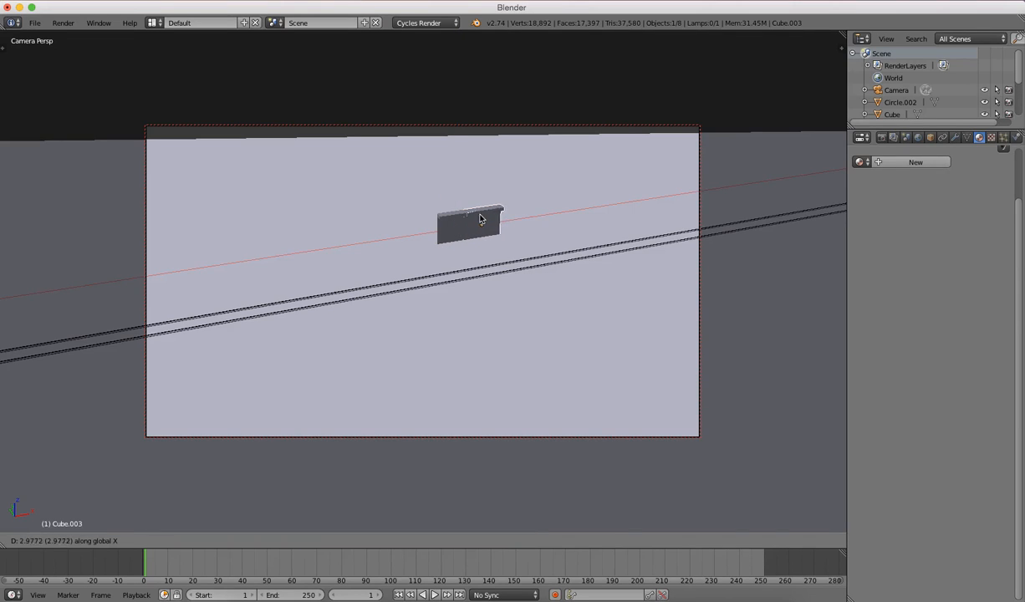
click(518, 219)
key(shift+d)
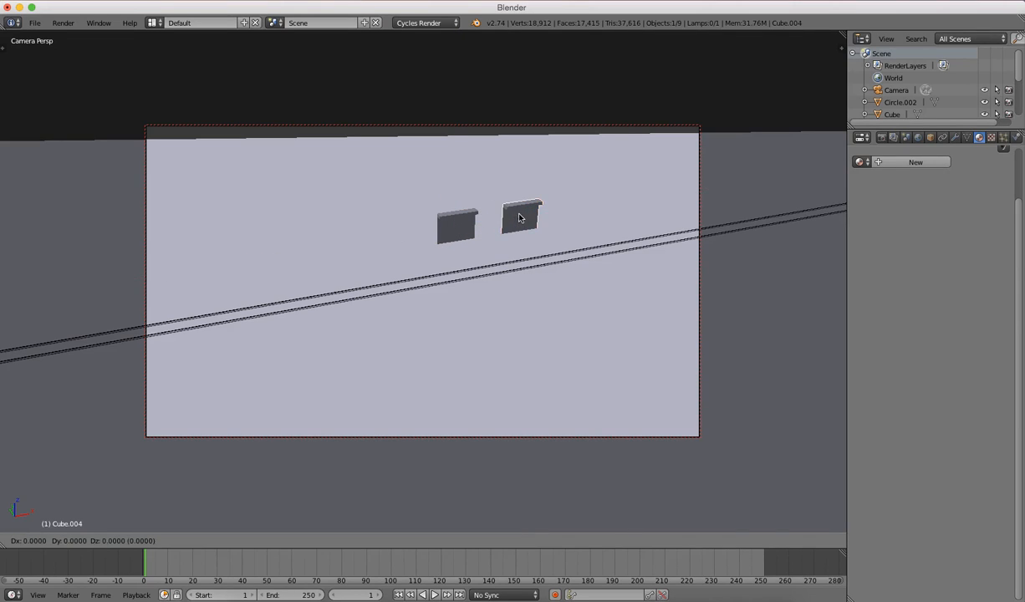
key(x)
click(588, 226)
key(shift+d)
key(x)
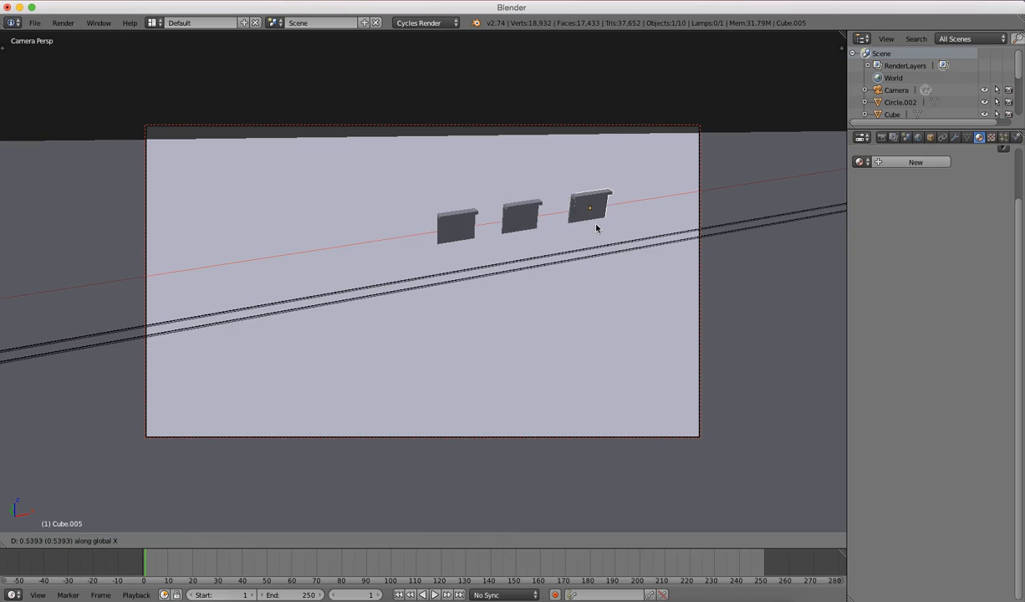
click(647, 226)
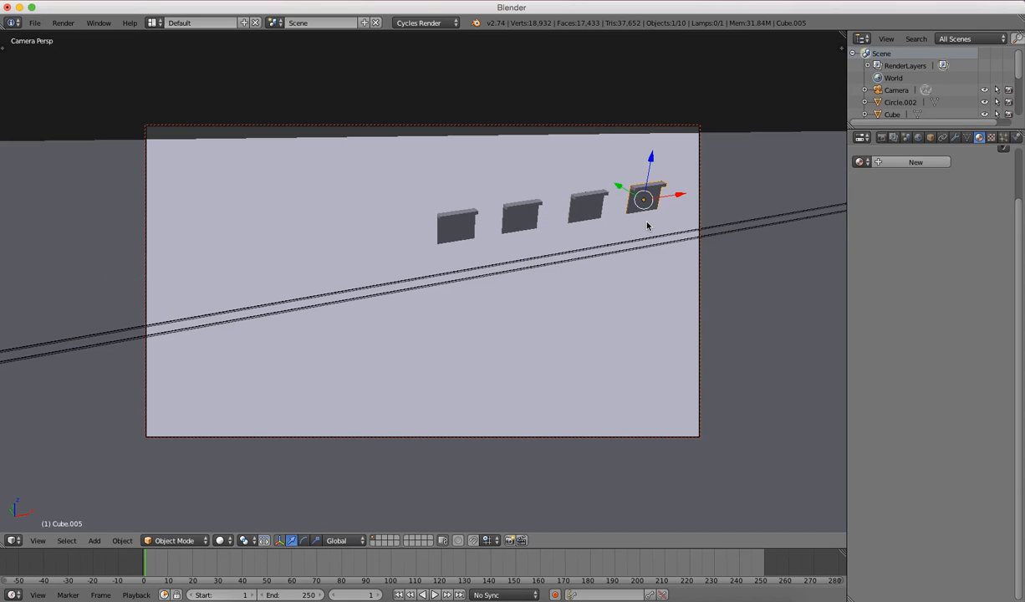
key(shift+d)
key(x)
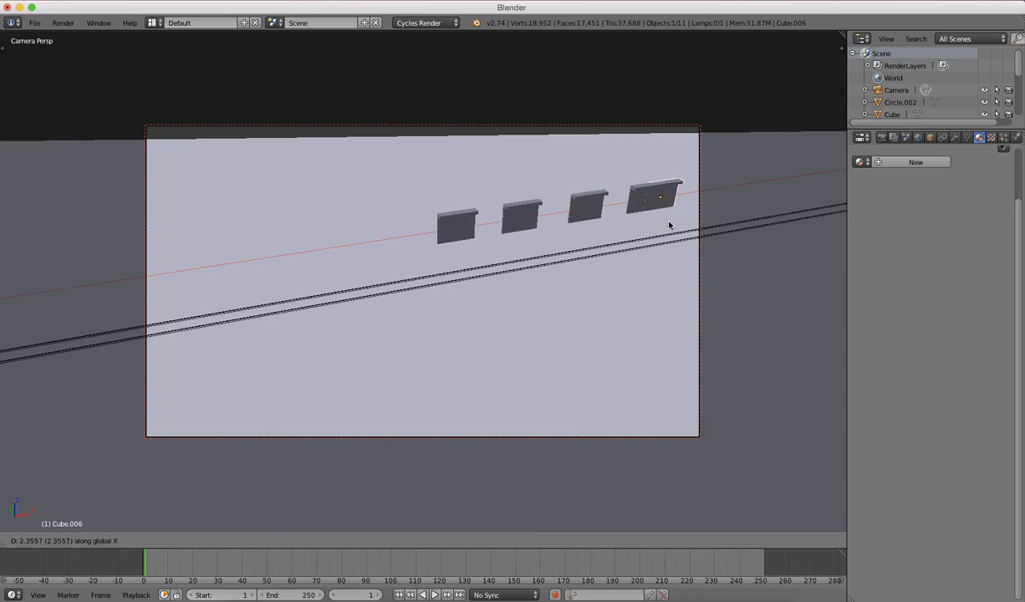
click(707, 229)
Duplicate the last panel along X and place the copy at the opposite end, before the row's first panel.
key(shift+d)
key(x)
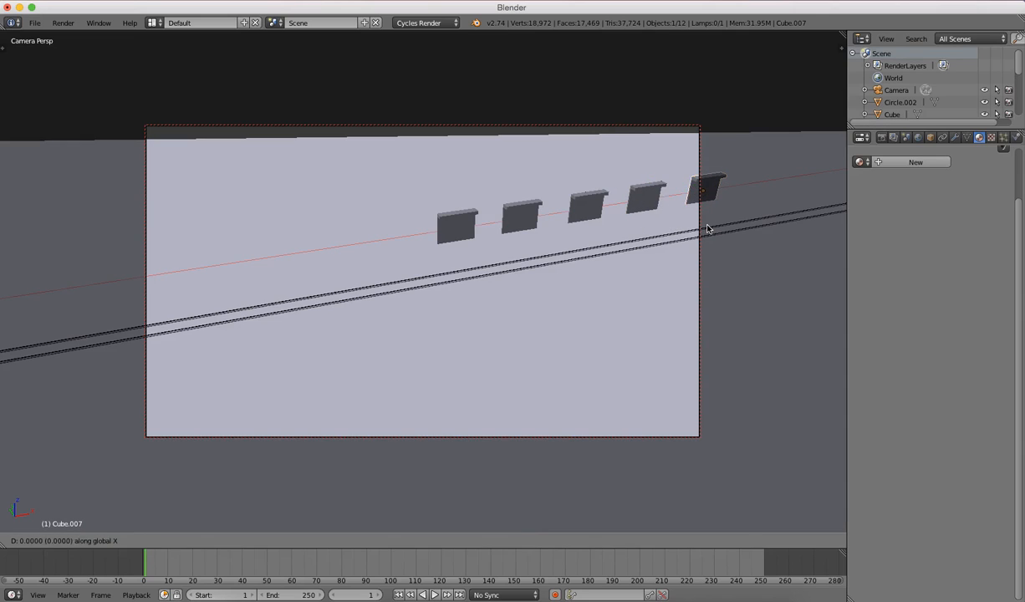
click(394, 297)
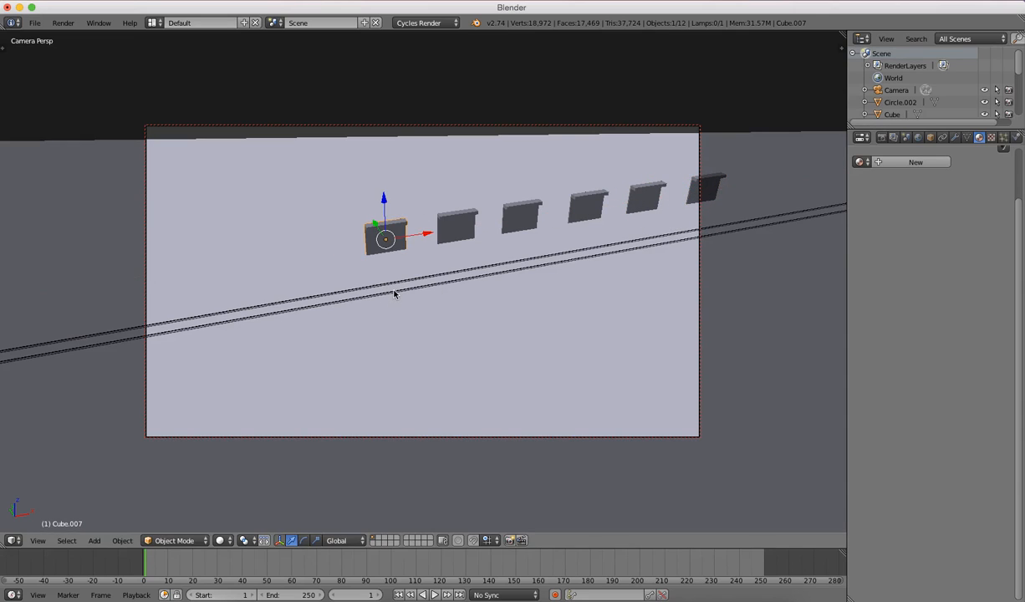
Duplicate the panel three more times along X, continuing the evenly spaced row past the near edge of the camera frame.
key(shift+d)
key(x)
click(317, 301)
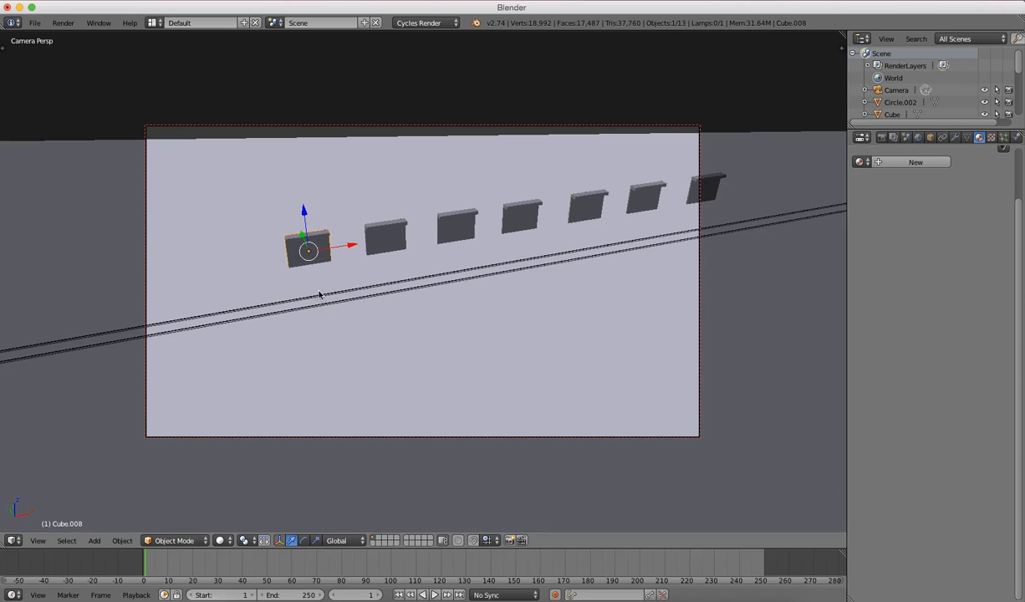
key(shift+d)
key(x)
click(245, 303)
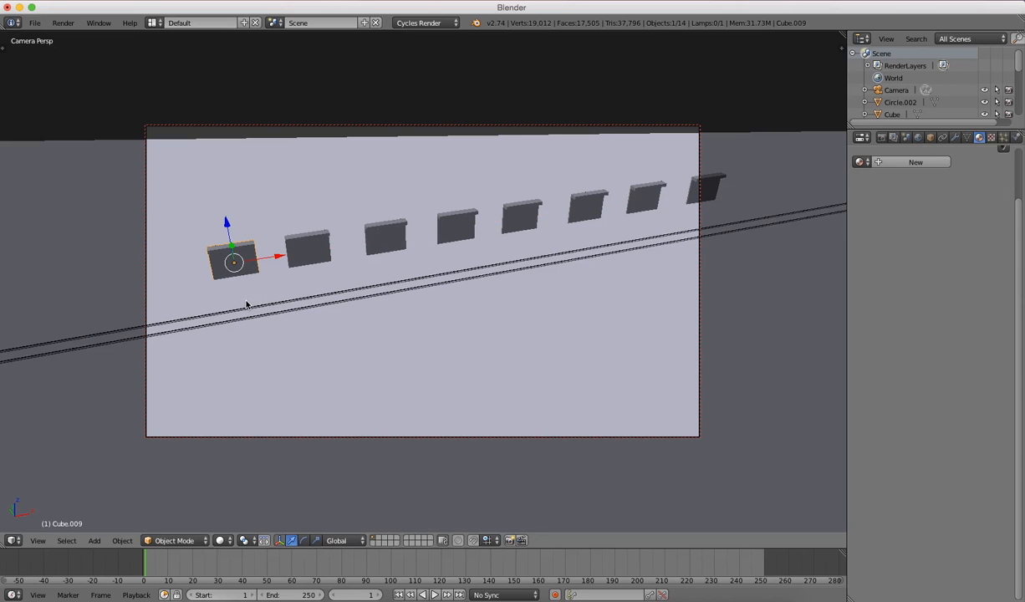
key(shift+d)
key(x)
click(165, 318)
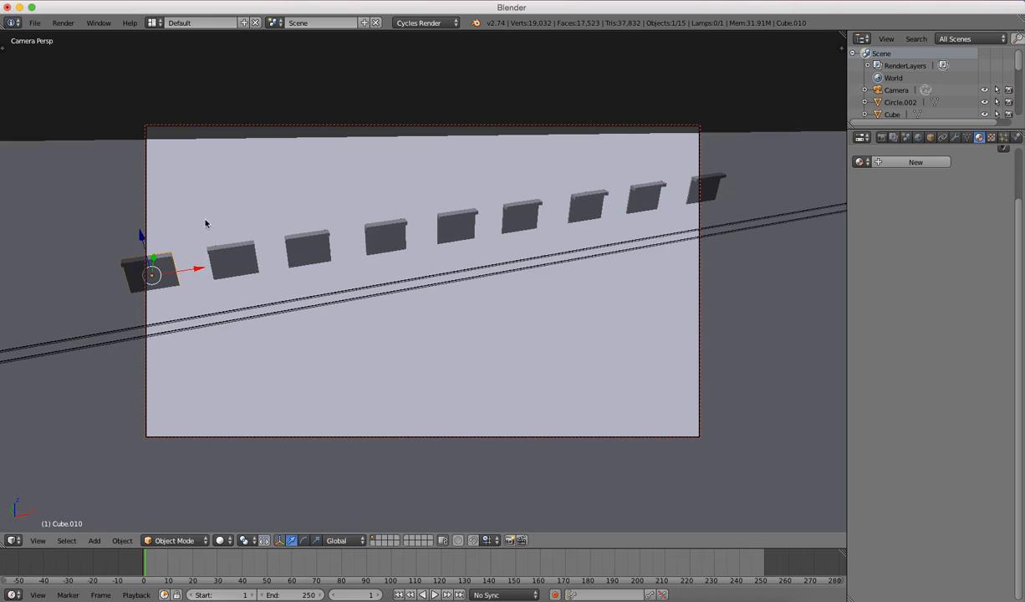
Narrow the near-end panel's front face vertically and extrude it outward as a low ledge, giving the panel a bench shape.
key(Tab)
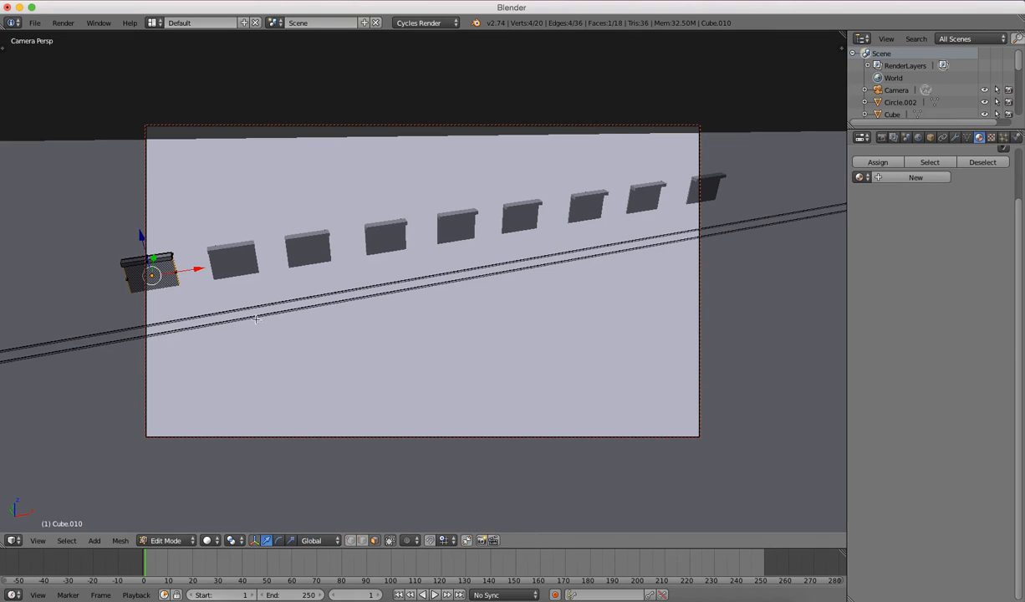
key(s)
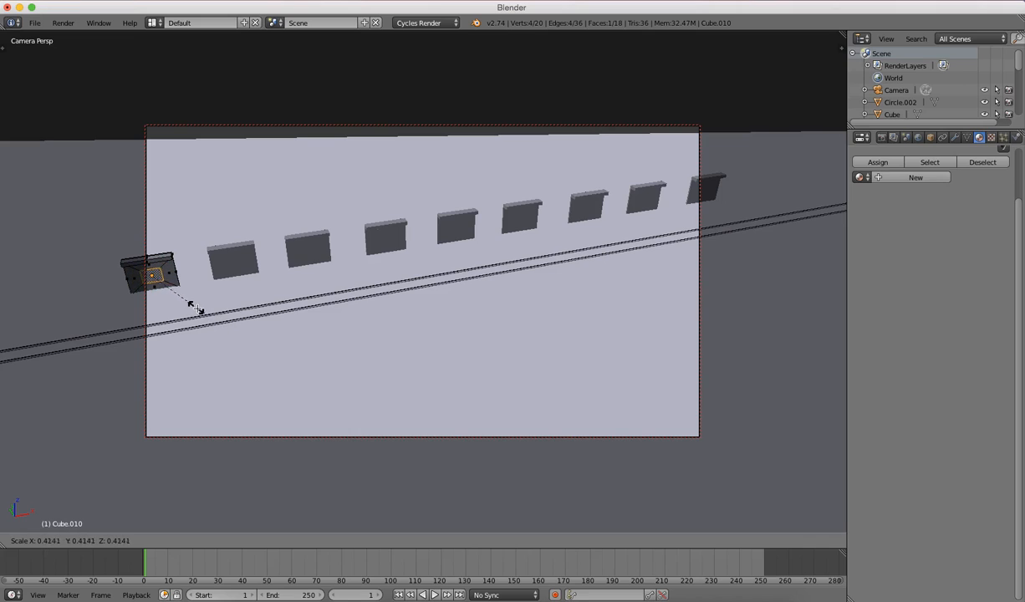
click(173, 293)
key(e)
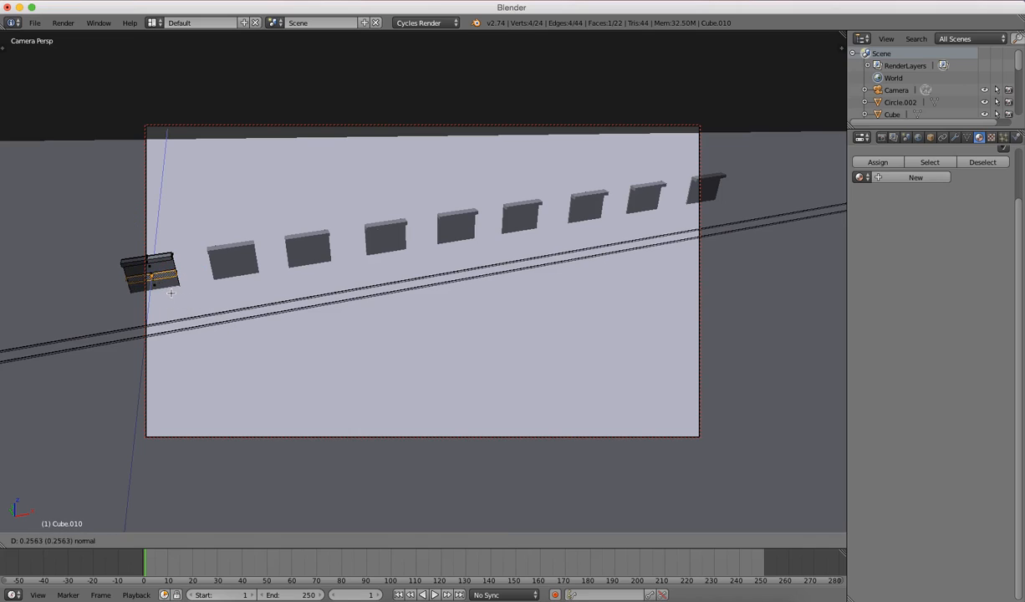
click(167, 300)
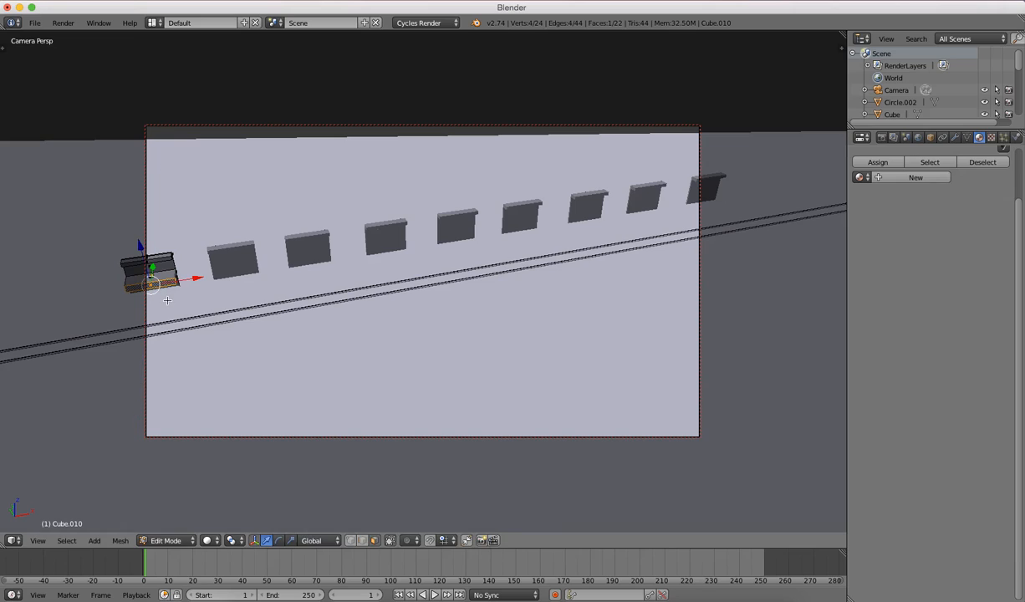
key(Tab)
Extrude a matching low ledge from the front face of the second panel in the row.
right_click(233, 263)
key(Tab)
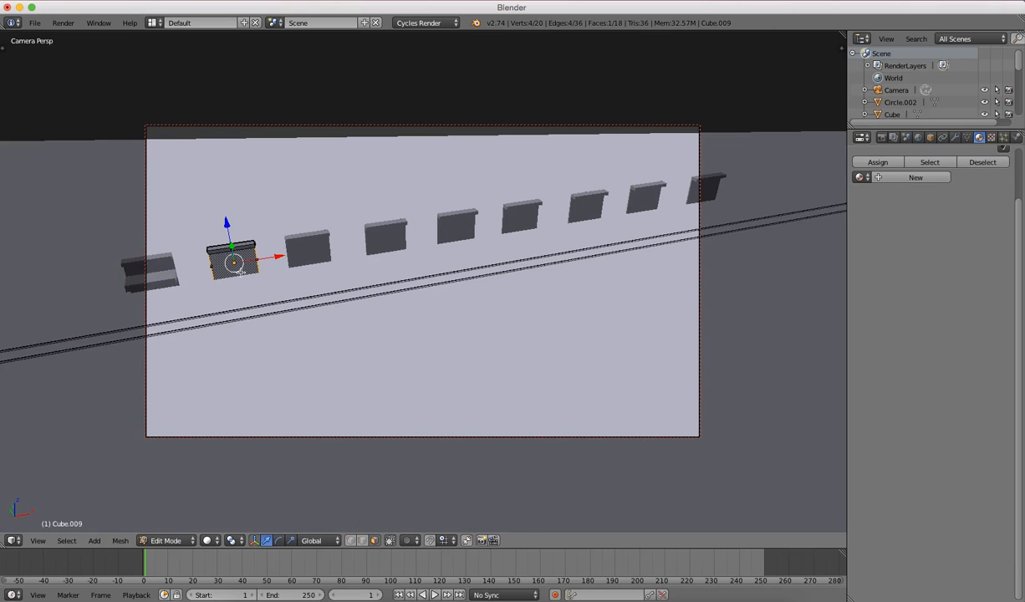
key(ctrl+r)
click(259, 269)
right_click(259, 291)
key(e)
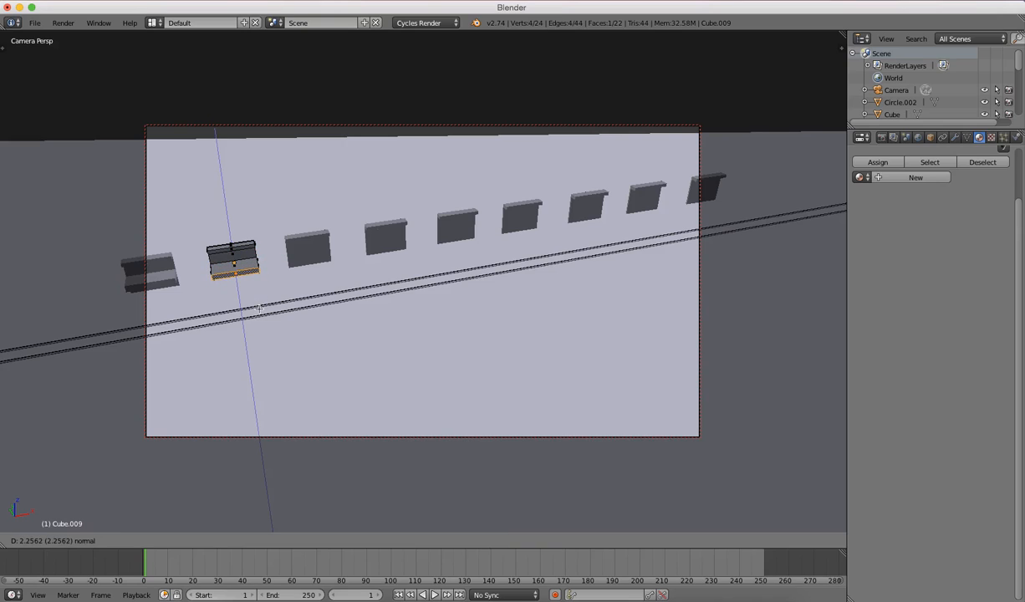
click(249, 294)
key(Tab)
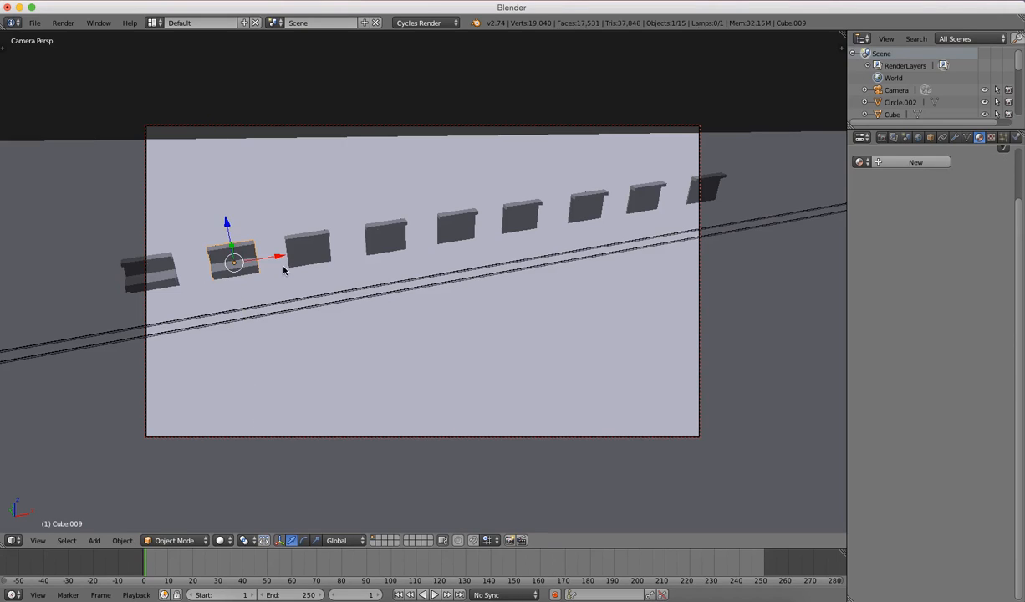
Delete the other eight panels in the row, keeping only the bench-shaped panel at the near end.
key(Delete)
right_click(307, 250)
key(Delete)
right_click(383, 250)
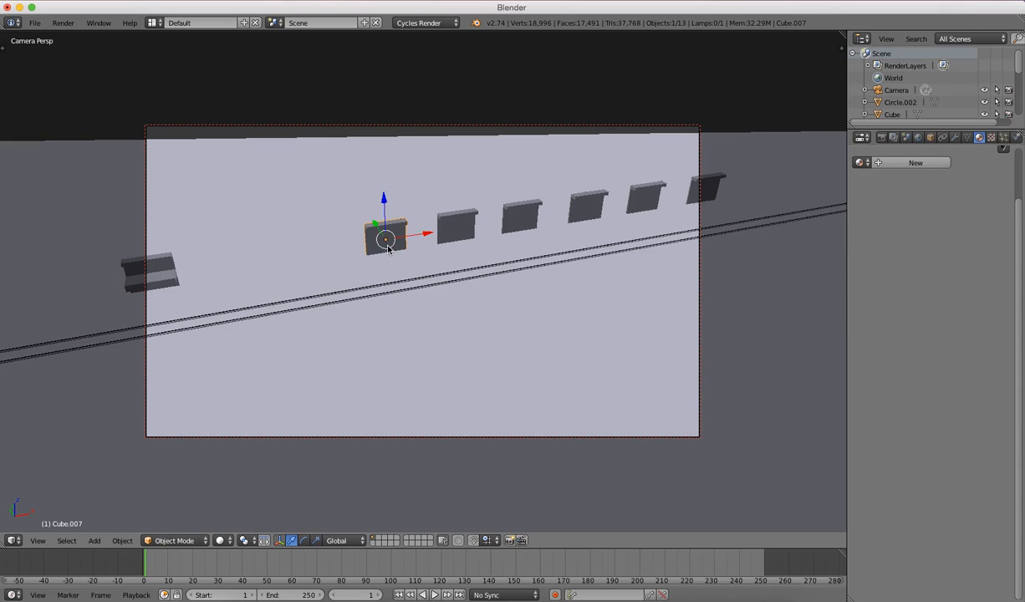
key(Delete)
click(388, 238)
right_click(457, 224)
key(Delete)
click(459, 227)
right_click(523, 216)
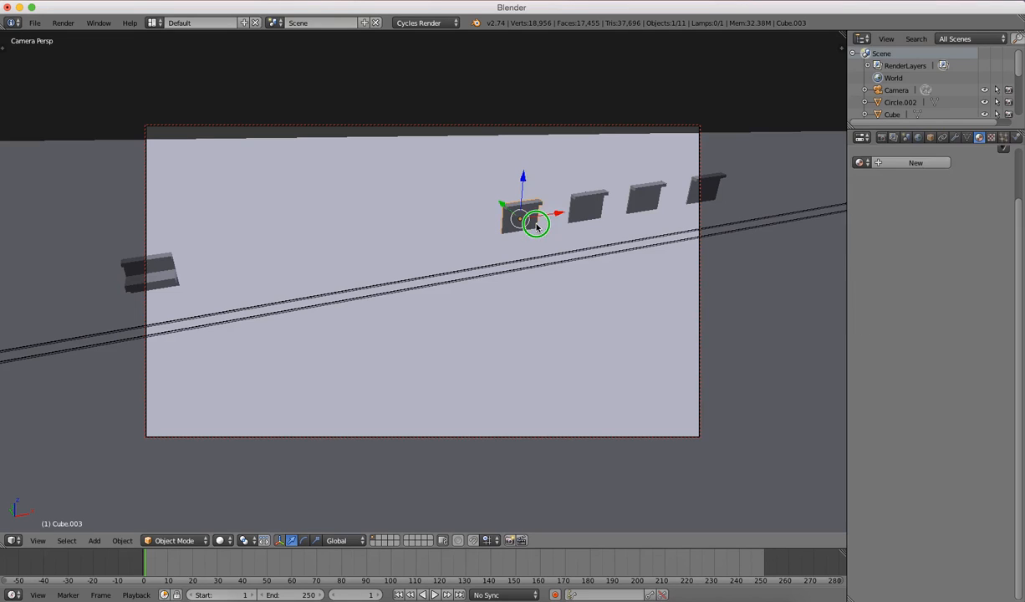
key(Delete)
click(536, 222)
right_click(588, 209)
key(Delete)
click(586, 221)
right_click(645, 206)
key(Delete)
click(642, 204)
right_click(702, 189)
key(Delete)
click(696, 193)
Duplicate the bench-shaped panel six times along X, spacing the copies evenly beside the rails up to the far edge of the frame.
right_click(155, 277)
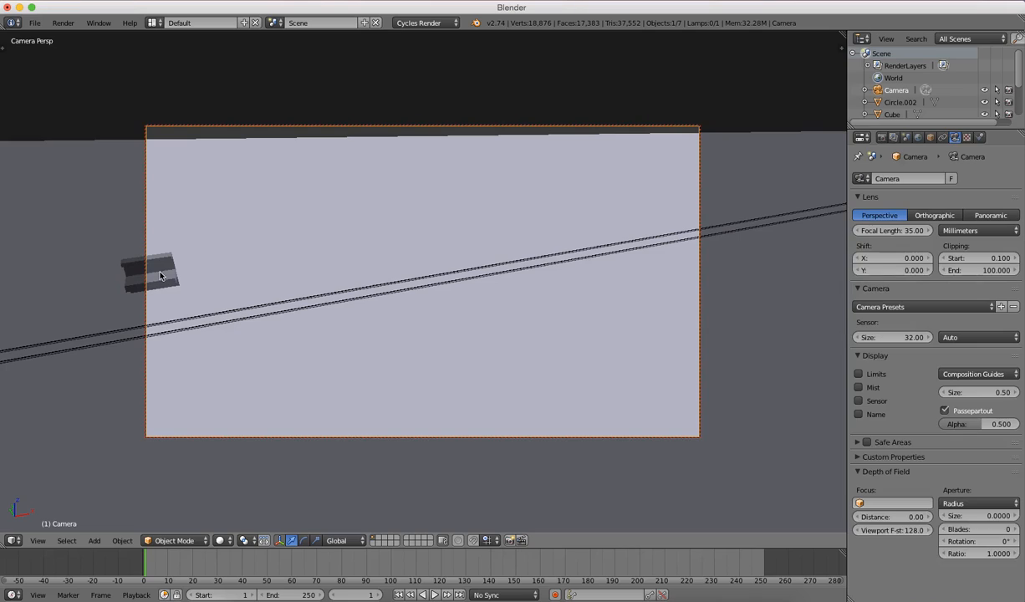
right_click(166, 271)
key(shift+d)
key(x)
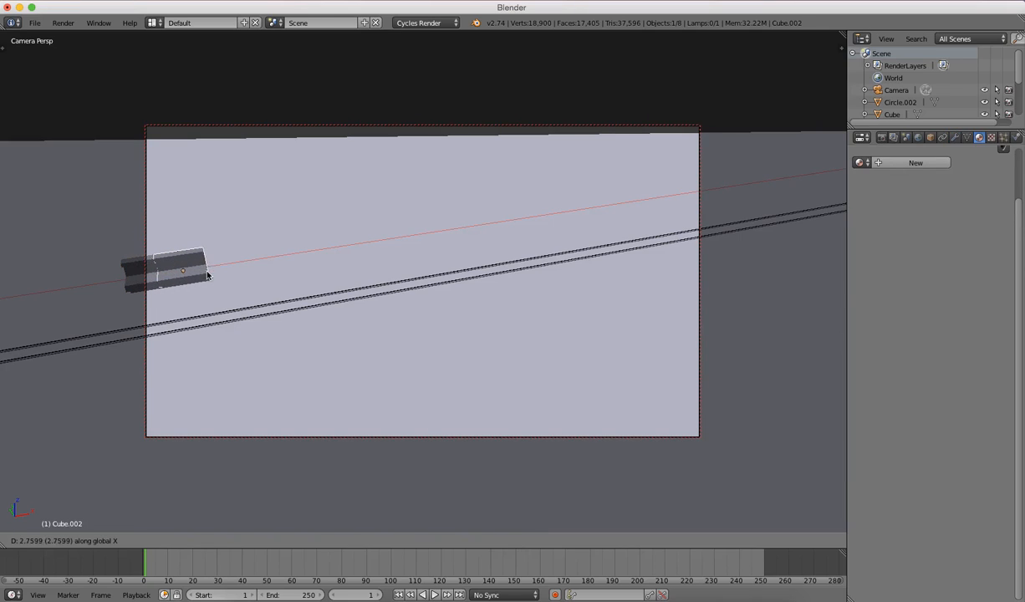
click(279, 274)
key(shift+d)
key(x)
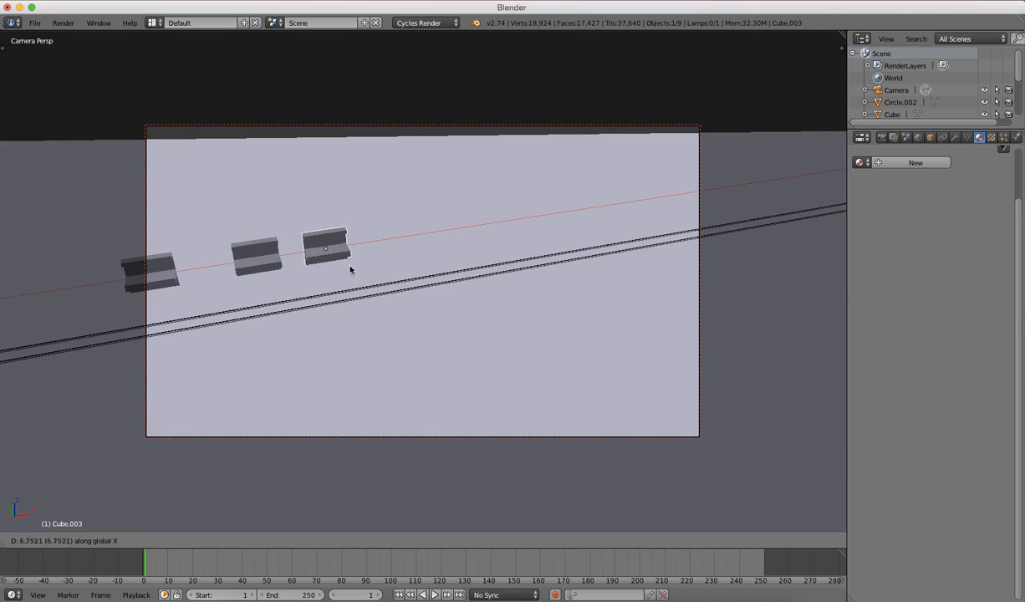
click(378, 269)
key(shift+d)
key(x)
click(472, 266)
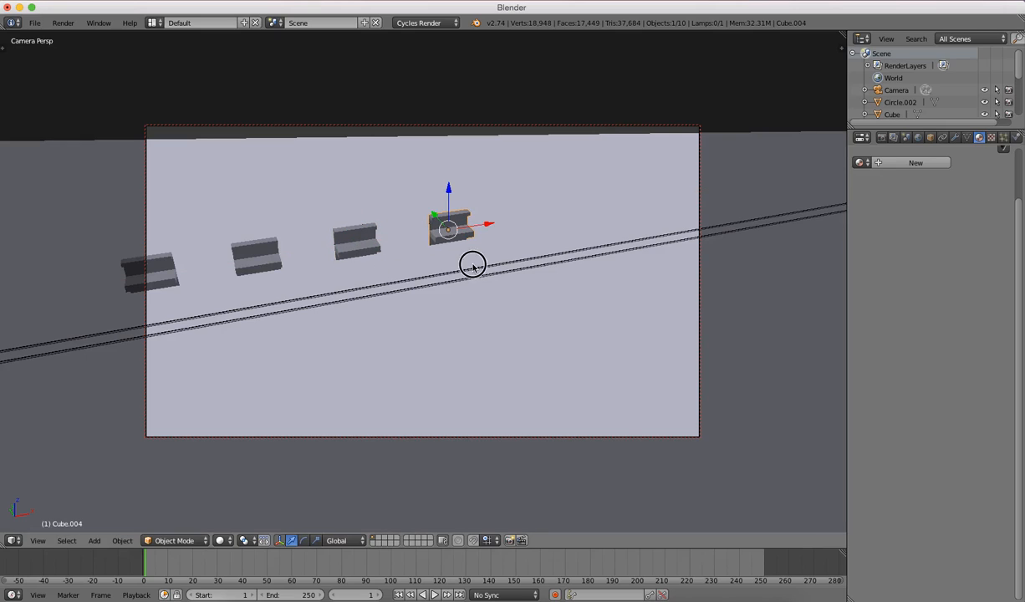
key(shift+d)
key(x)
click(573, 262)
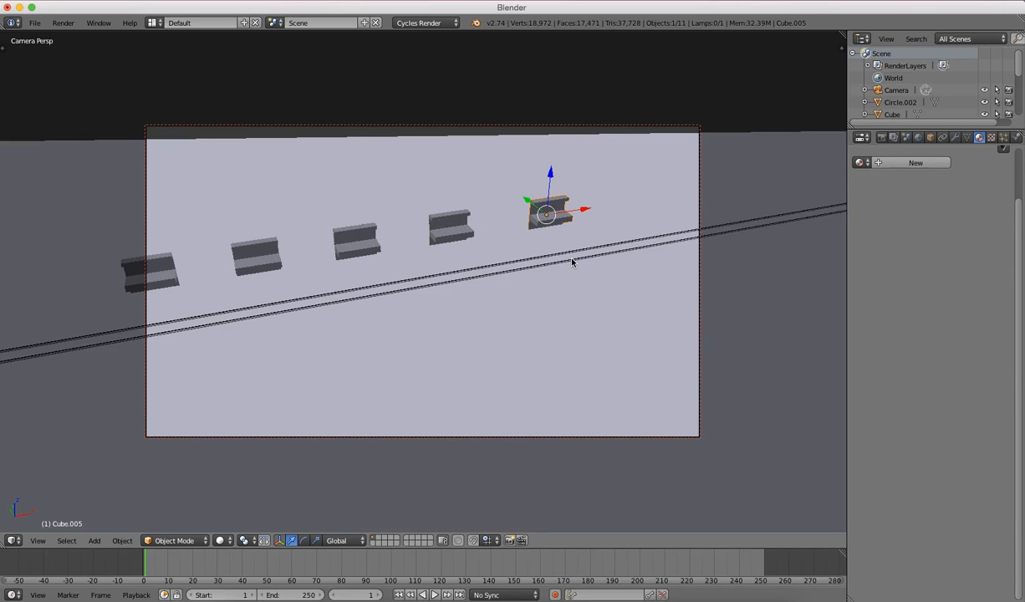
key(shift+d)
key(x)
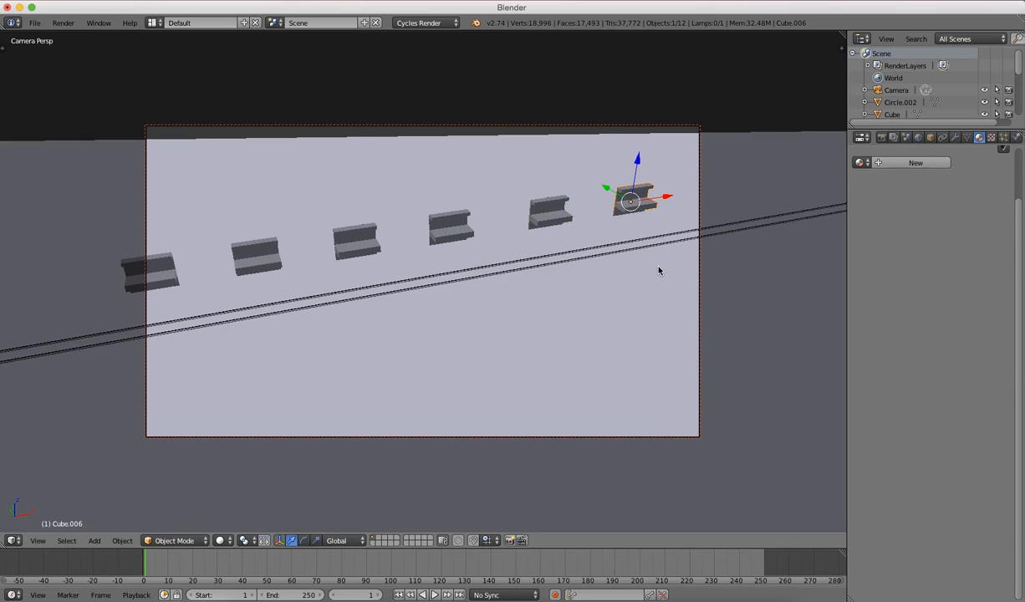
key(shift+d)
key(x)
click(719, 270)
Select all seven bench-shaped panels and join them into a single object.
shift+right_click(644, 200)
shift+right_click(549, 212)
shift+right_click(451, 226)
shift+right_click(356, 240)
shift+right_click(256, 257)
shift+right_click(177, 260)
key(ctrl+j)
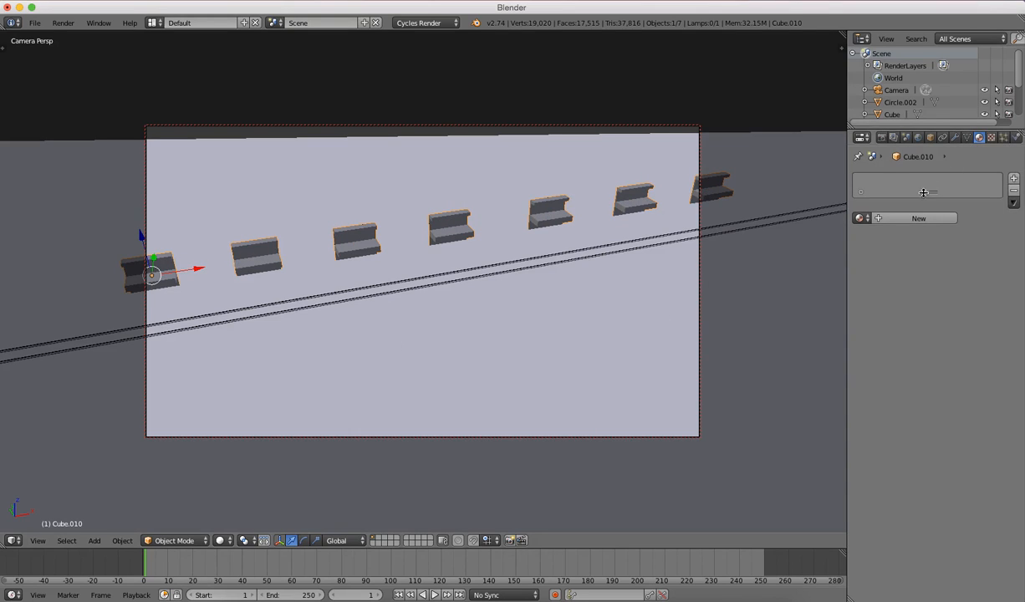
Assign an existing Train material to the joined panels and make it a single-user copy.
click(920, 216)
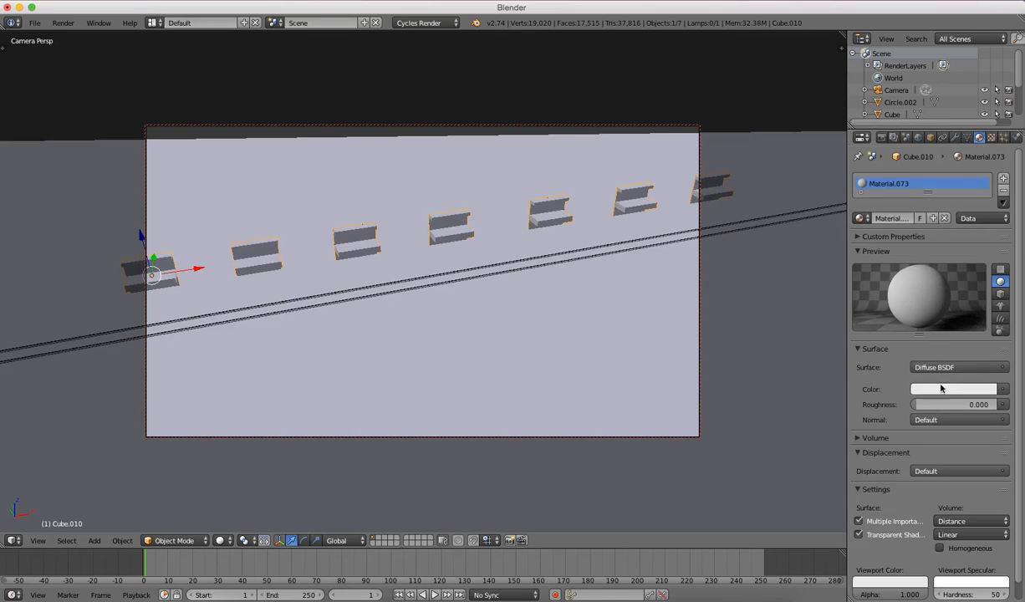
click(859, 218)
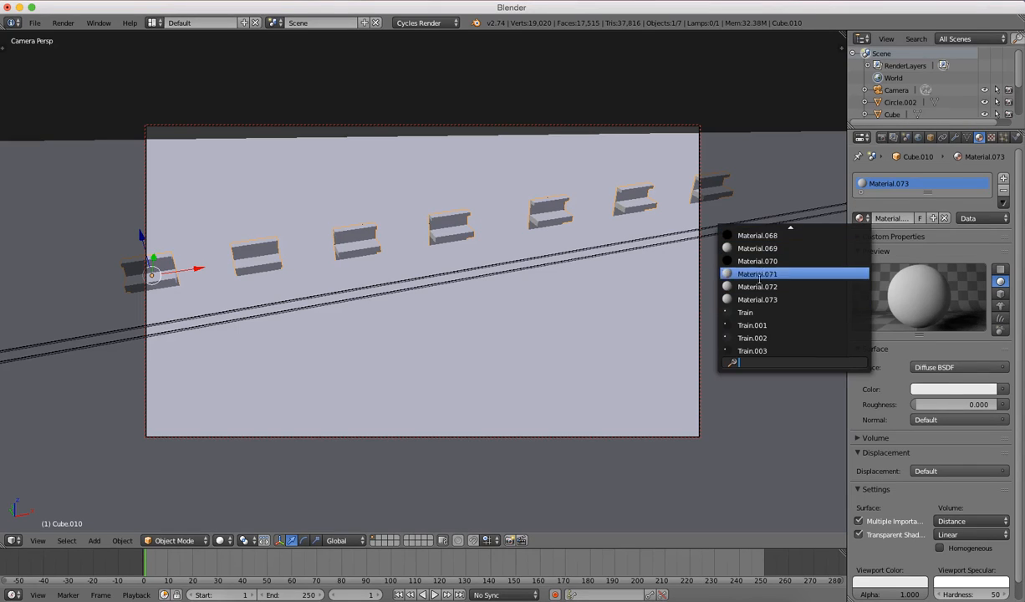
click(786, 308)
click(906, 217)
Set the material's diffuse colour to 1.000, glossy colour to 0.787 and viewport colour to 0.711, and briefly check the rendered preview.
click(967, 419)
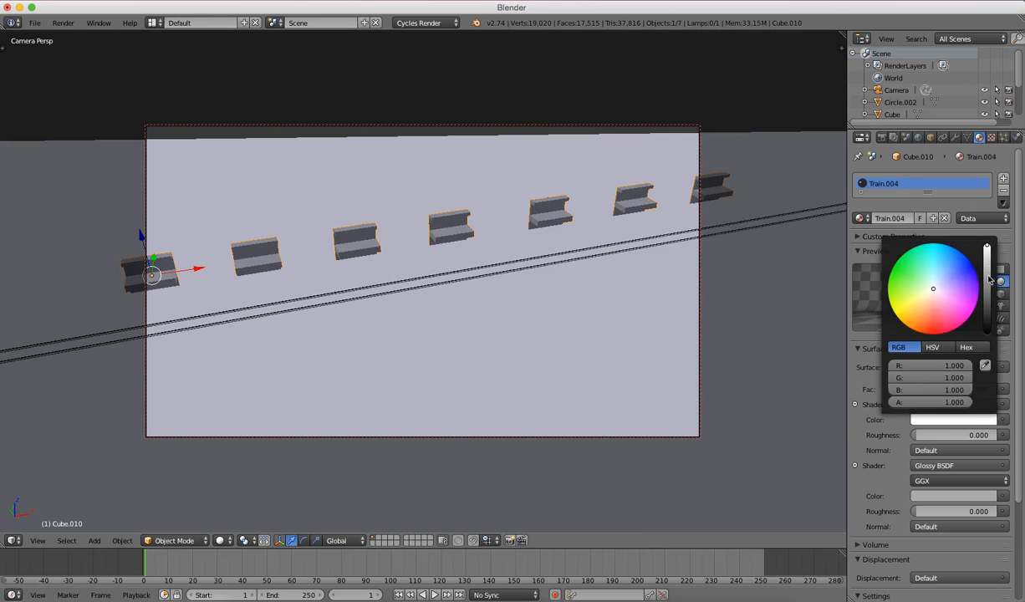
click(922, 496)
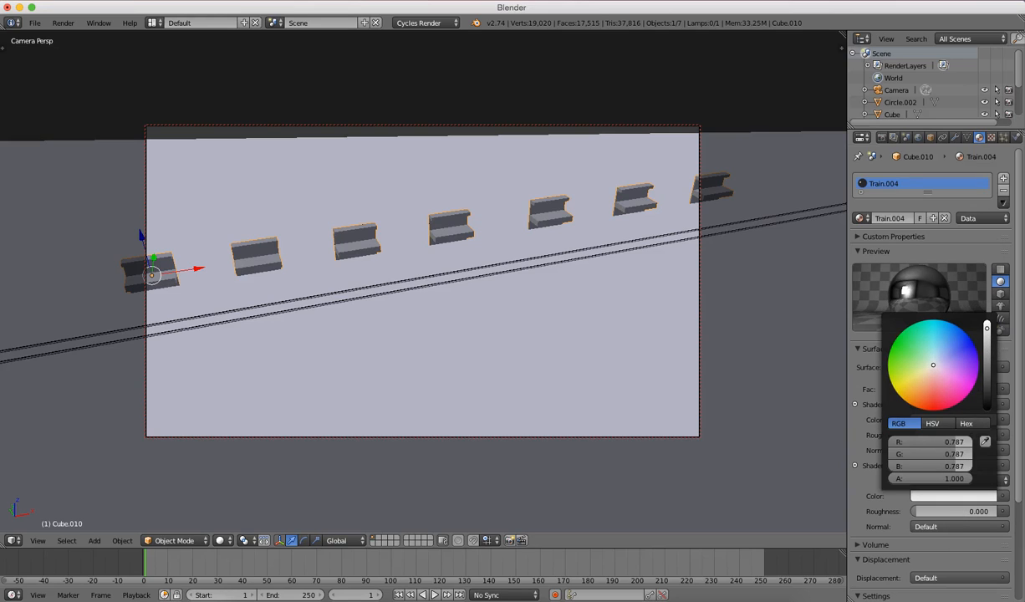
scroll(920, 418, down, 4)
right_click(910, 559)
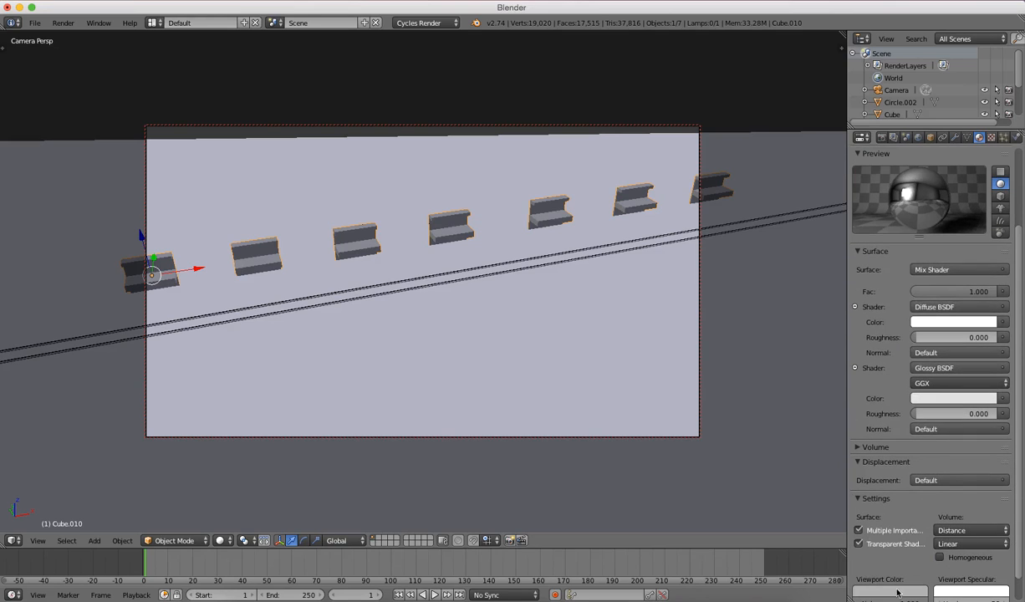
click(901, 589)
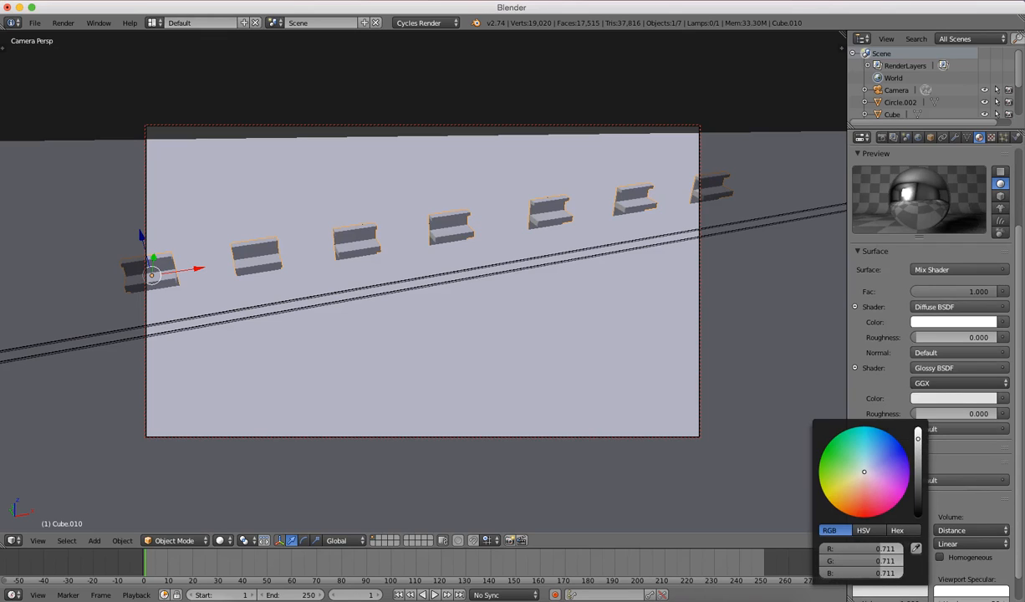
key(shift+z)
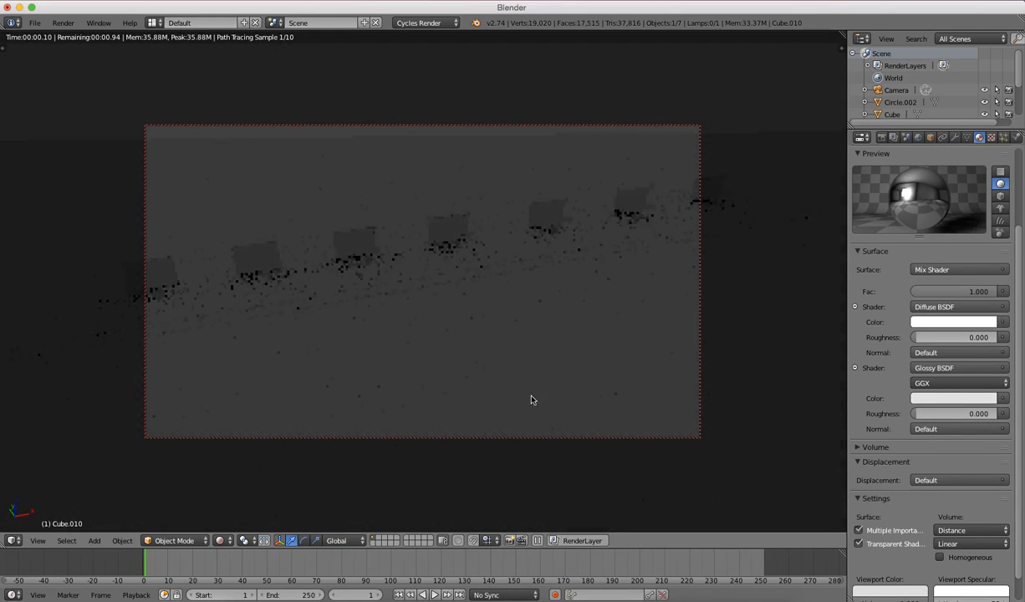
key(shift+z)
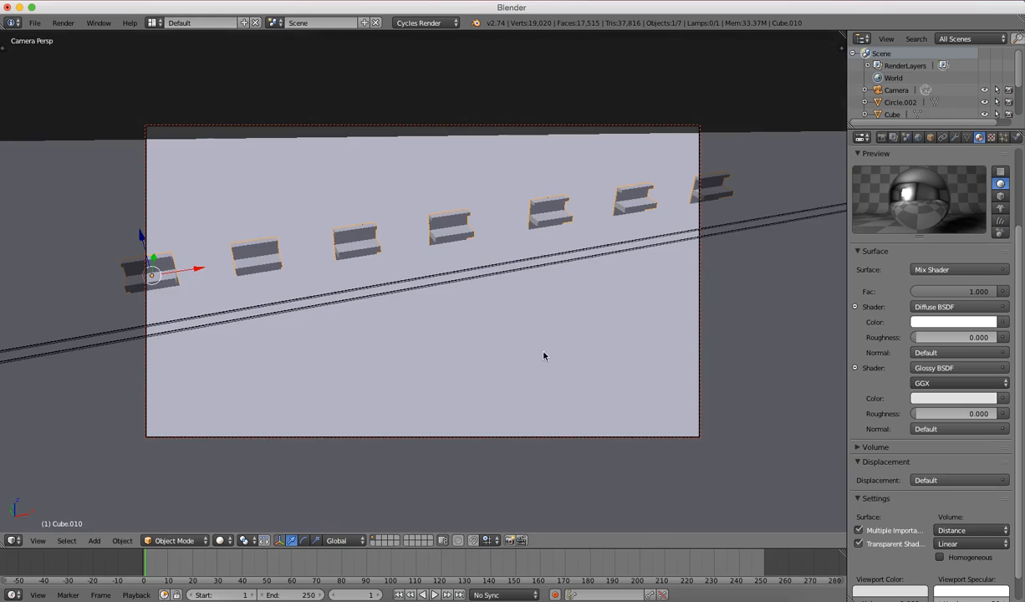
Switch to the front orthographic view, select the train on the rails and rename the object Train.
click(901, 115)
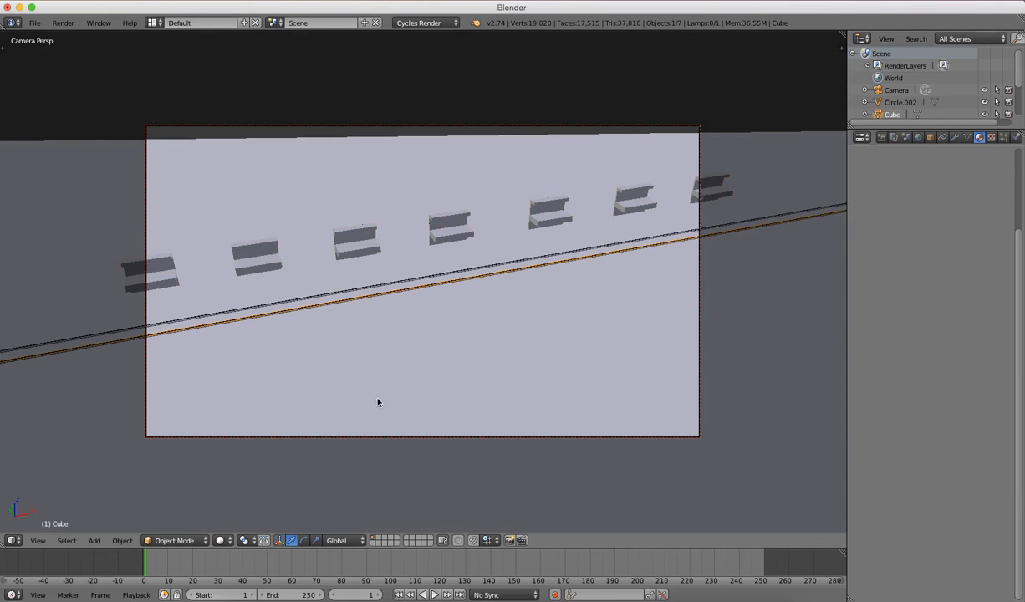
key(KP_1)
scroll(405, 458, down, 5)
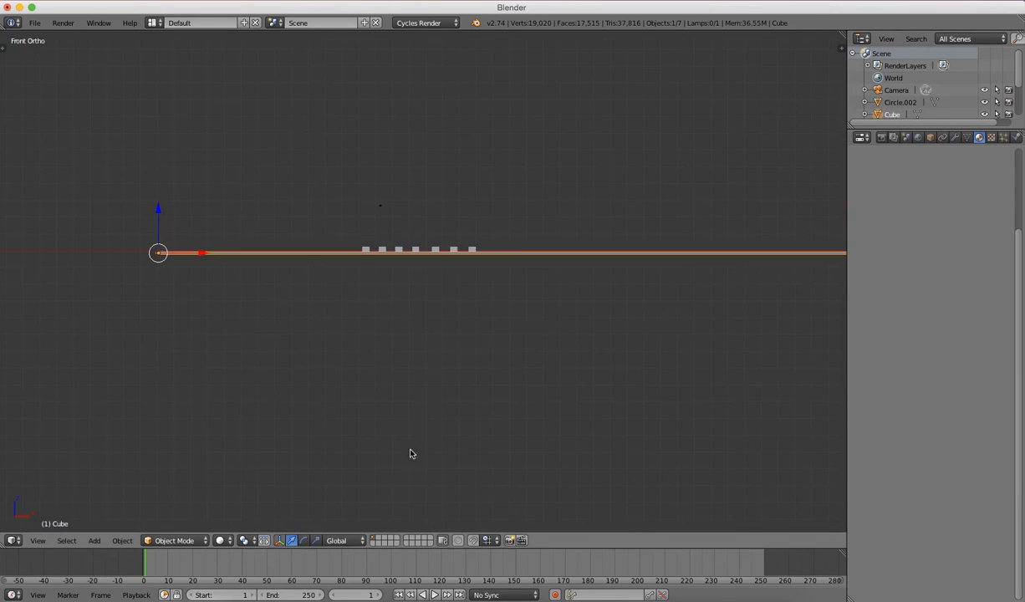
shift+middle_drag(574, 344, 445, 362)
scroll(535, 318, up, 3)
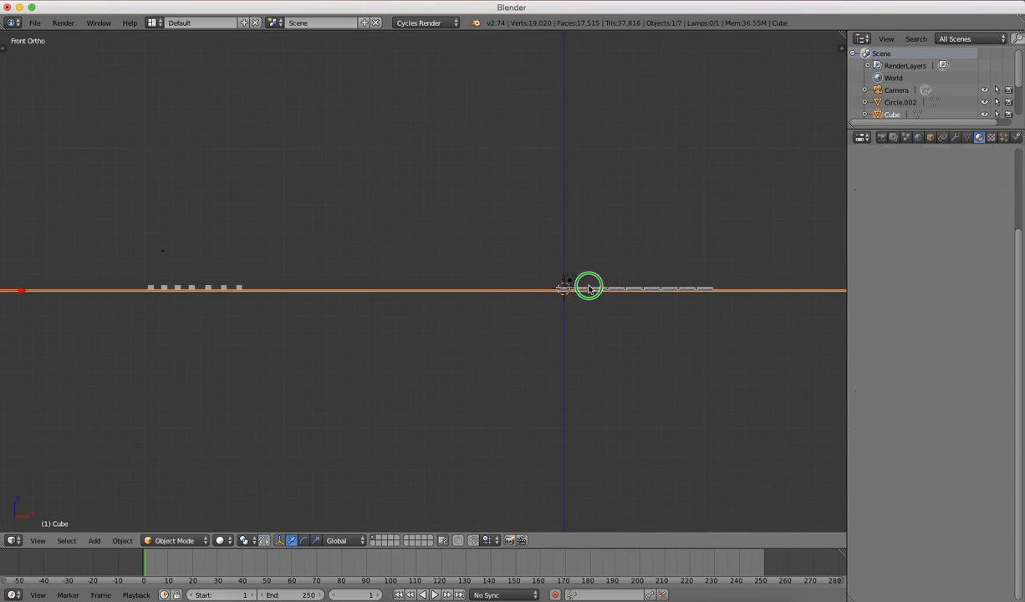
right_click(590, 288)
scroll(617, 315, up, 2)
shift+middle_drag(630, 334, 483, 319)
scroll(483, 319, up, 1)
scroll(535, 341, up, 6)
shift+middle_drag(552, 348, 371, 345)
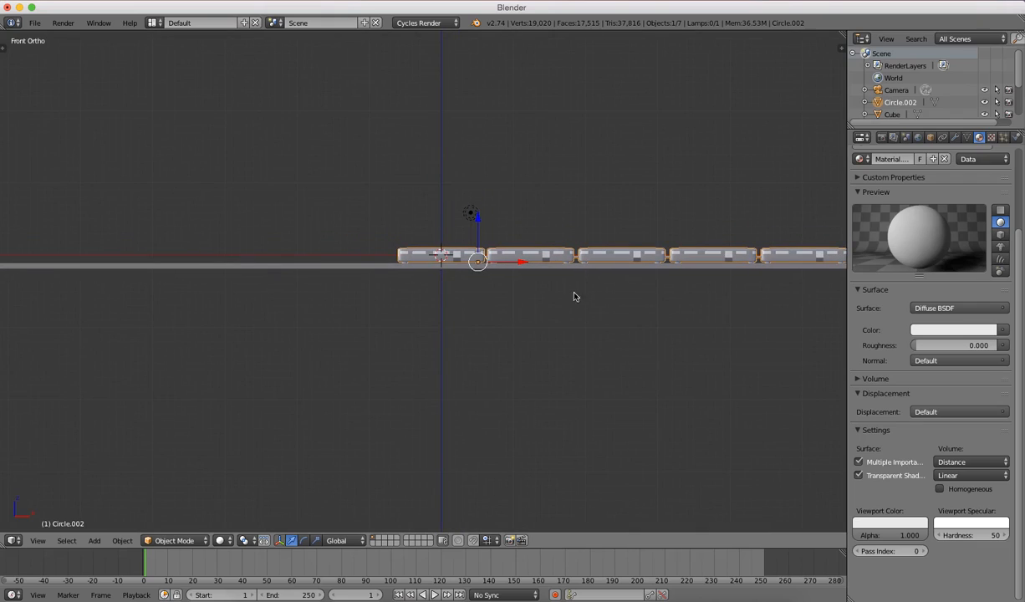
double_click(890, 102)
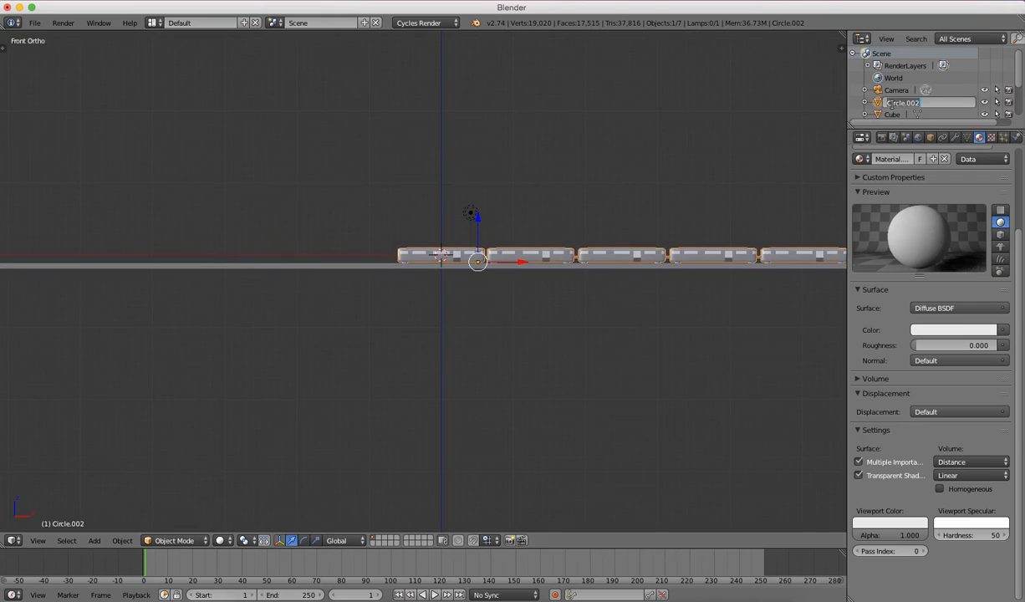
key(BackSpace)
key(Return)
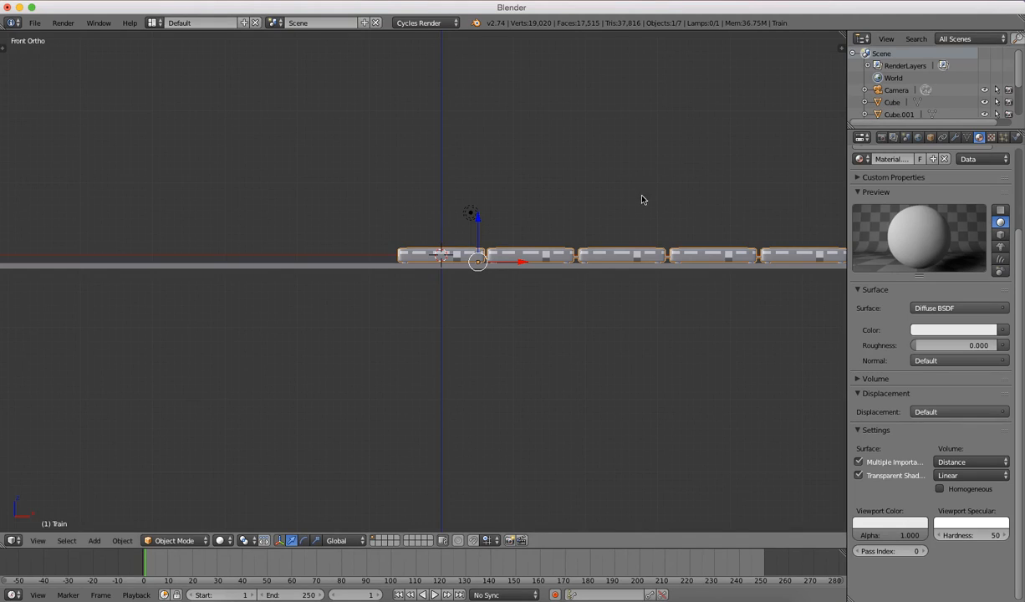
scroll(889, 106, down, 2)
scroll(889, 107, down, 2)
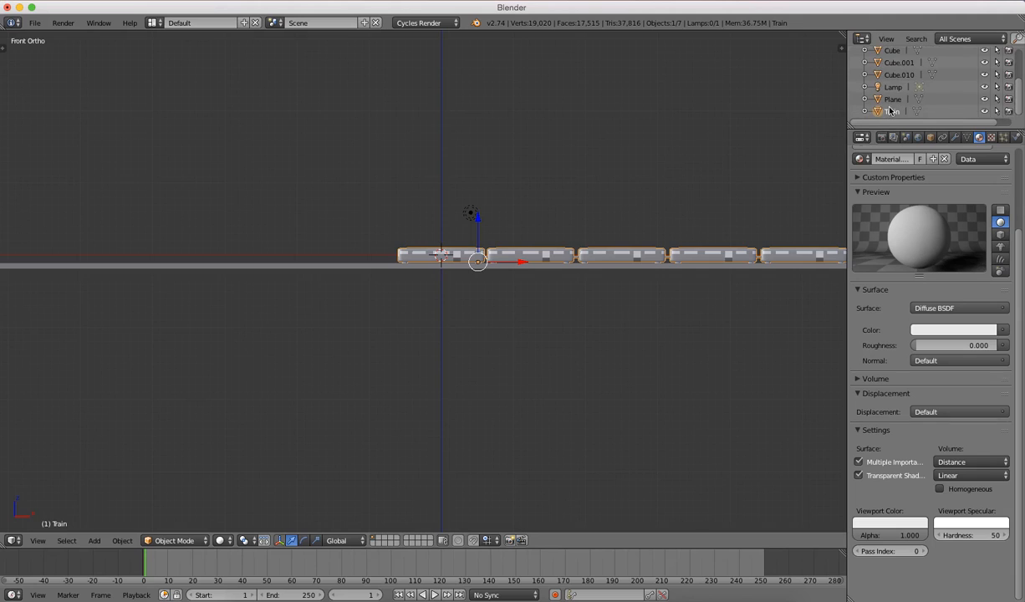
scroll(659, 307, up, 3)
scroll(619, 311, down, 6)
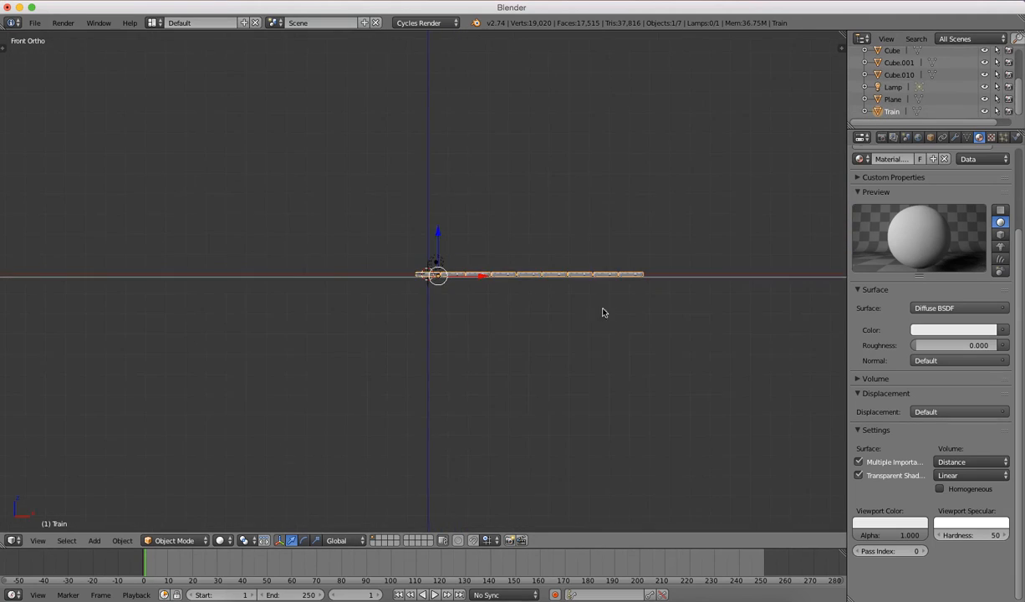
Keyframe the train's location at frame 1, move it along X to the bench-shaped panels, and keyframe its location at frame 50.
key(i)
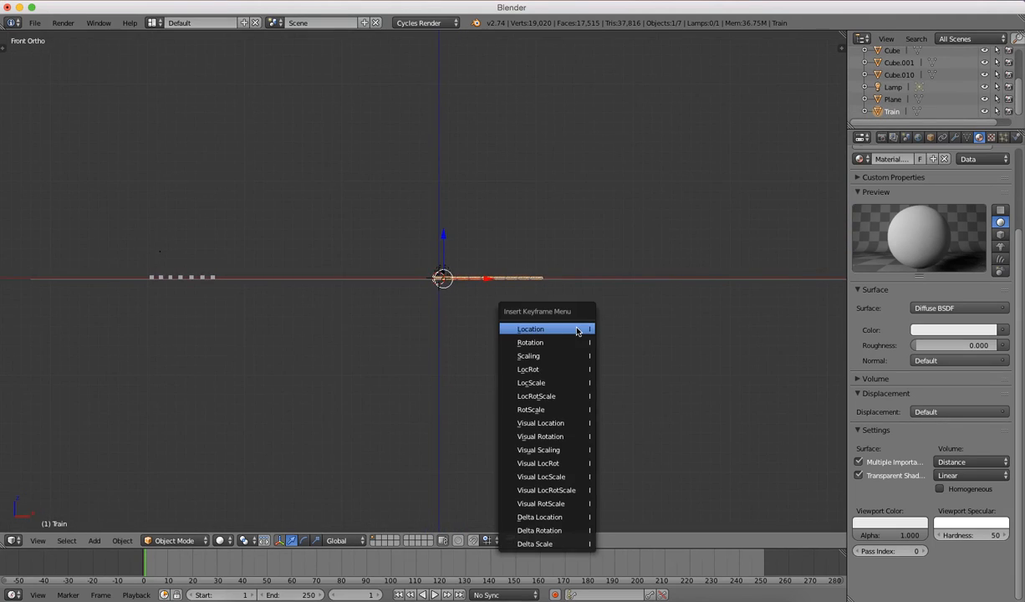
click(575, 331)
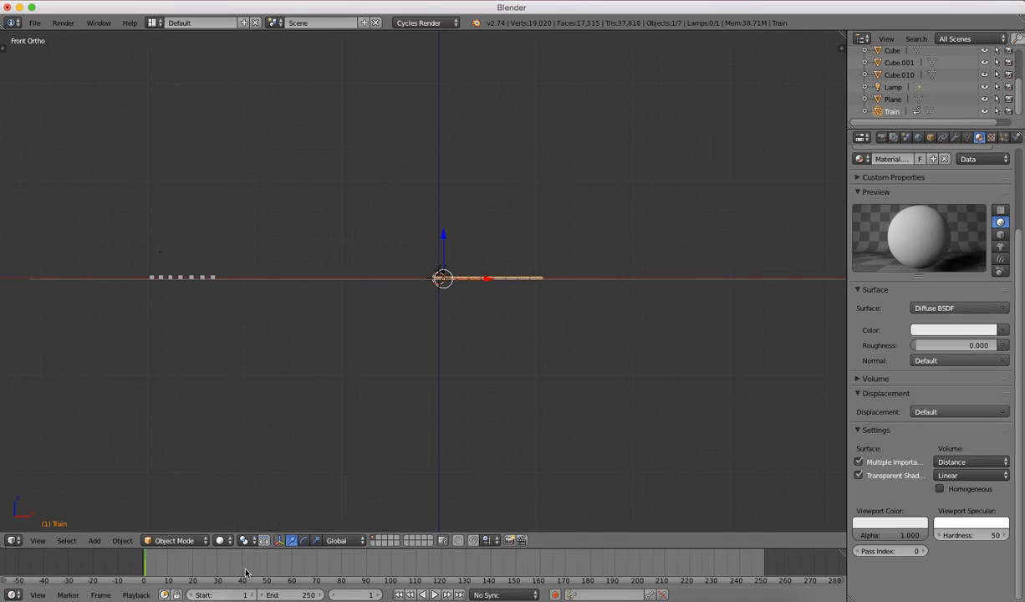
click(268, 571)
drag(488, 282, 184, 293)
key(i)
click(207, 288)
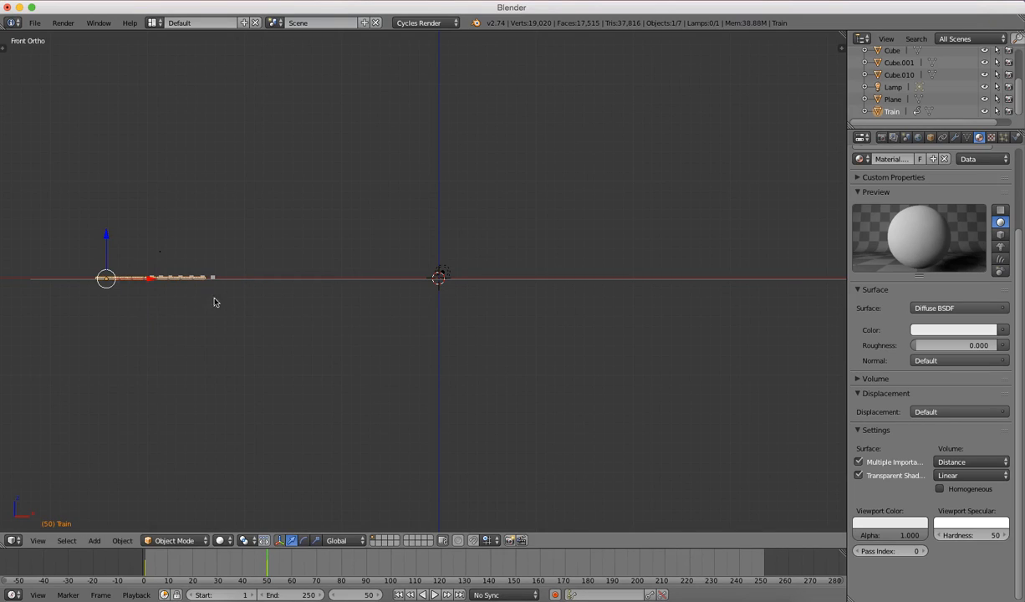
Set the animation's end frame to 51 and play it from the first frame in the camera view, returning to the start.
click(277, 595)
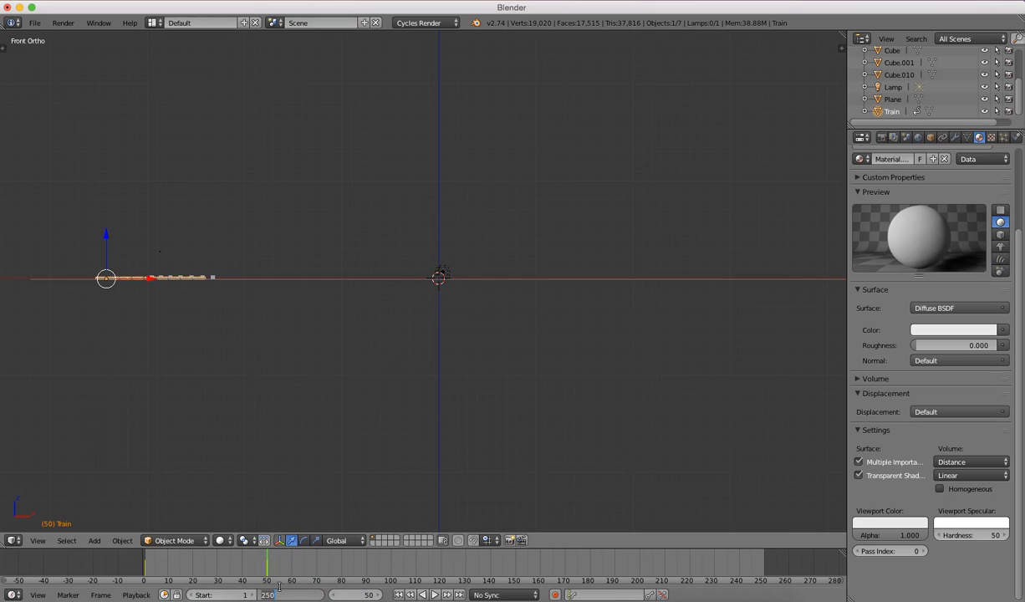
text(51)
key(Return)
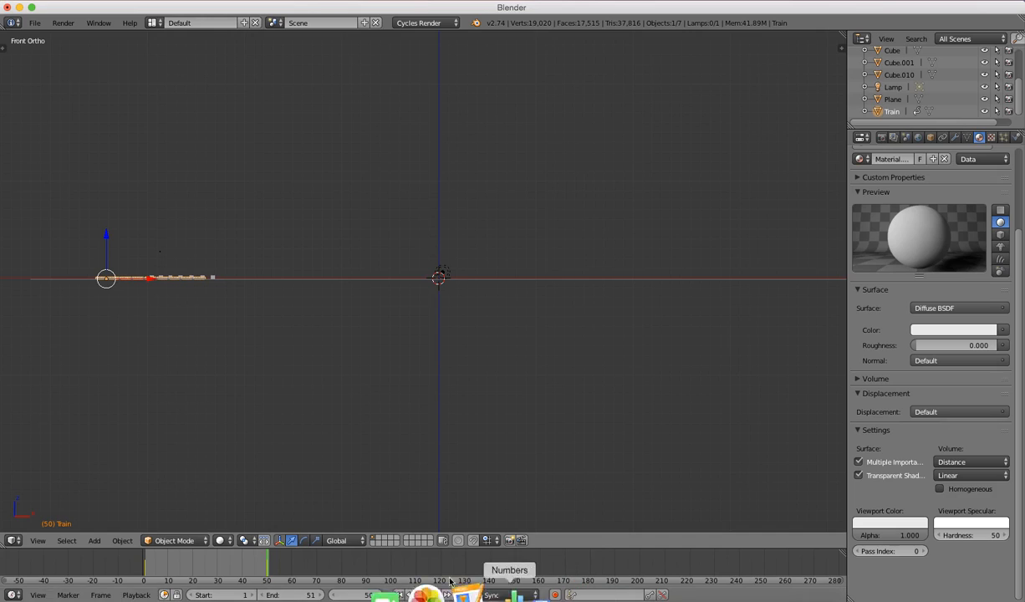
key(KP_0)
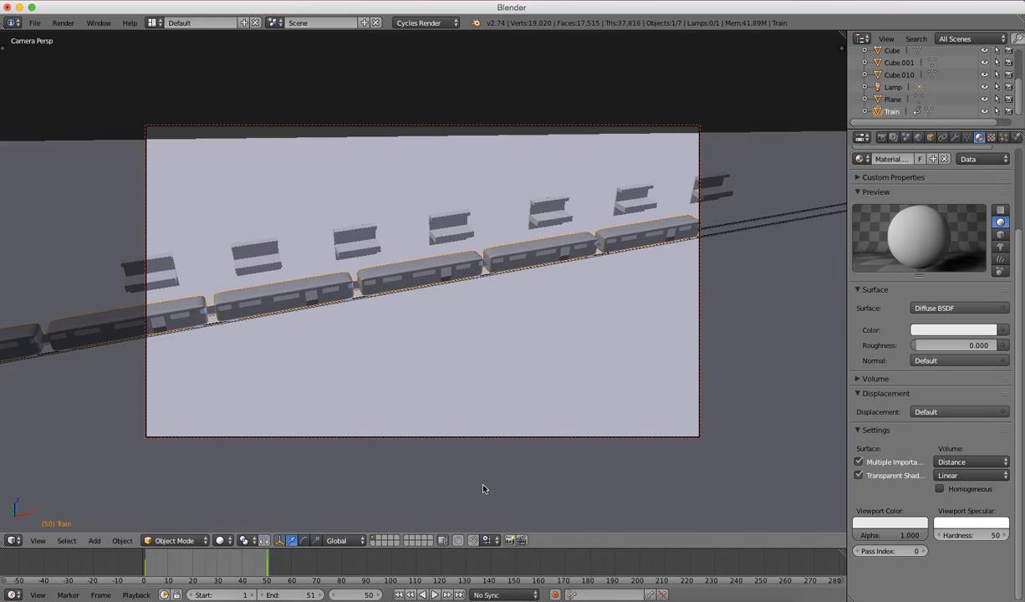
click(400, 595)
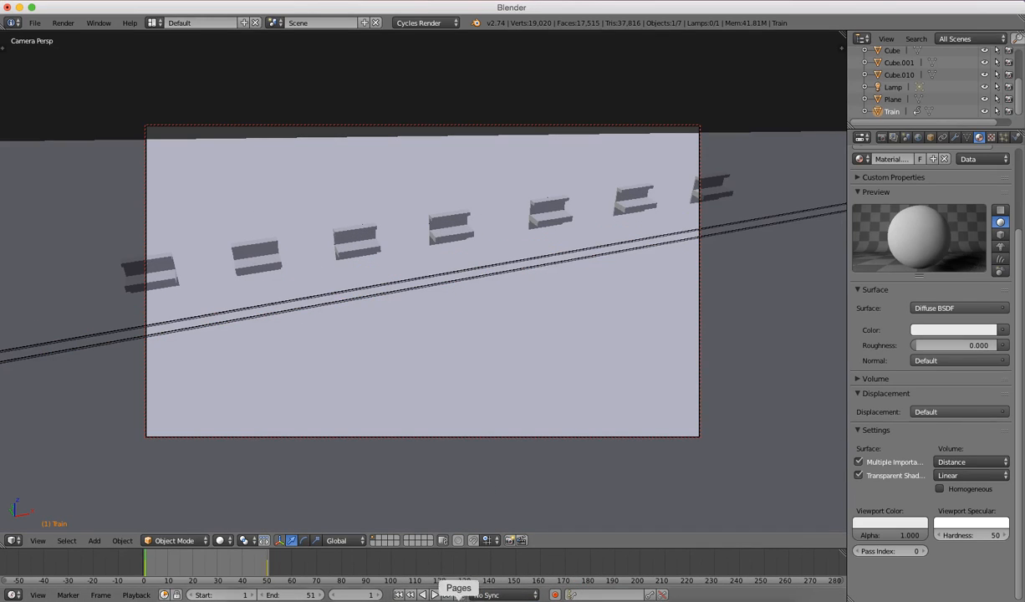
click(434, 595)
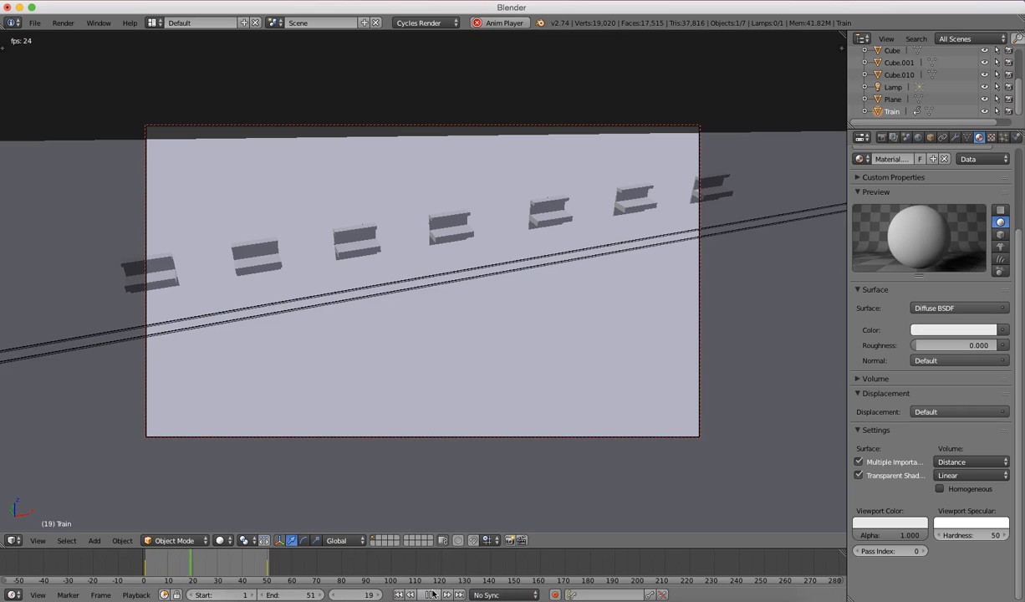
key(space)
click(400, 595)
Add a plane mesh and, in the front orthographic view, move it above the ground slab near the bench-shaped panels.
key(shift+a)
mouse_move(397, 352)
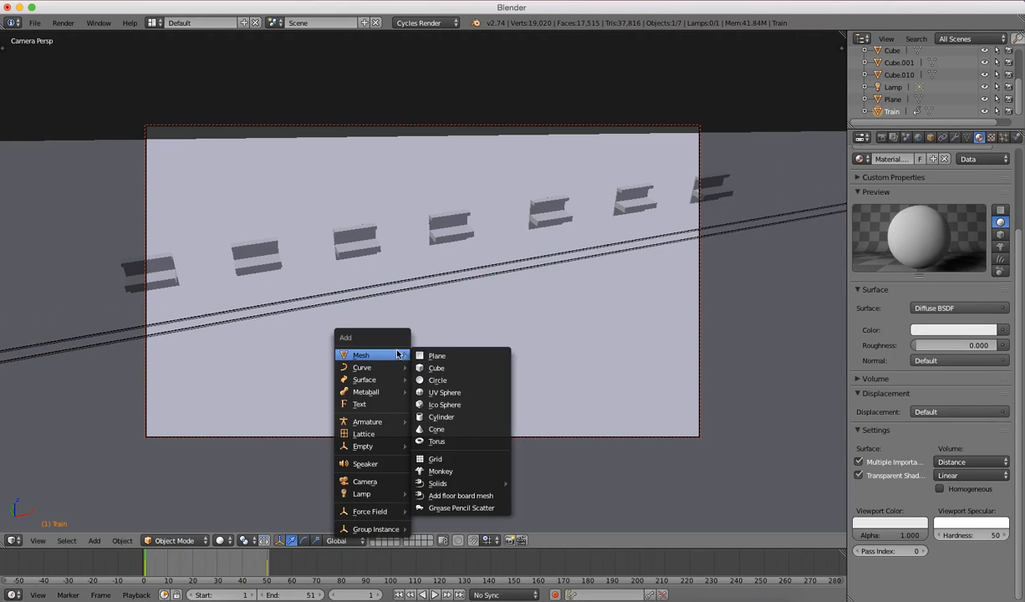
click(434, 354)
key(KP_1)
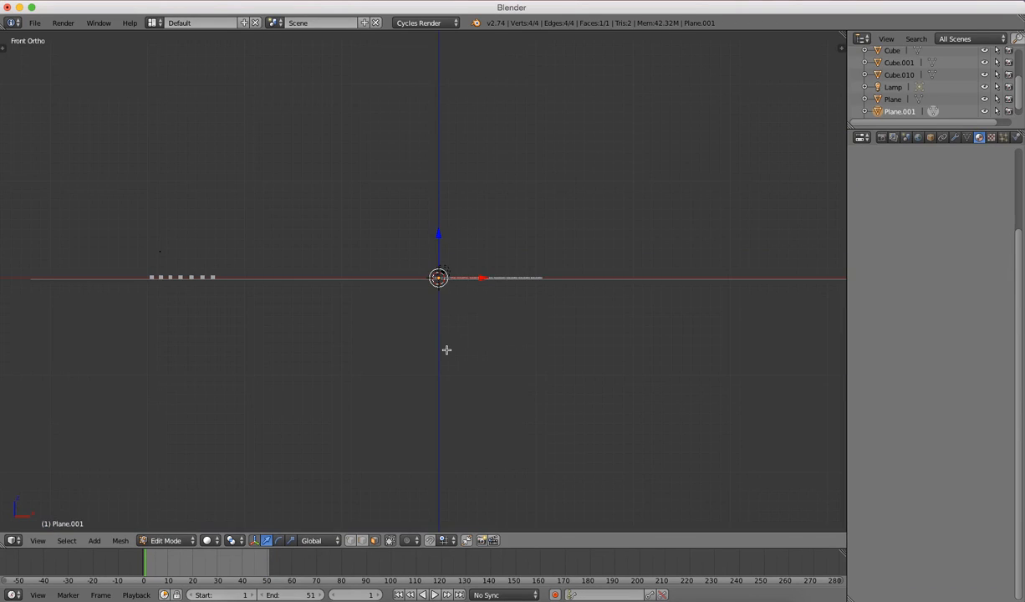
scroll(455, 341, up, 10)
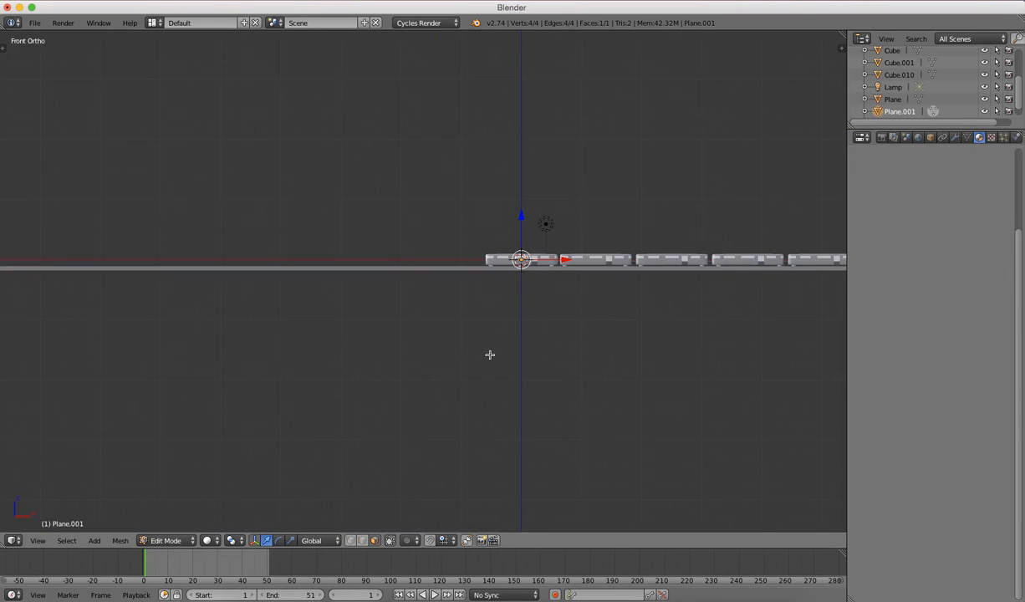
key(Tab)
scroll(524, 355, down, 1)
key(Tab)
scroll(545, 359, down, 5)
scroll(545, 359, down, 3)
key(Tab)
key(g)
click(298, 336)
Scale up the new plane and stretch it along X so it spans well beyond the row of bench-shaped panels.
shift+middle_drag(298, 337, 529, 360)
scroll(481, 370, up, 9)
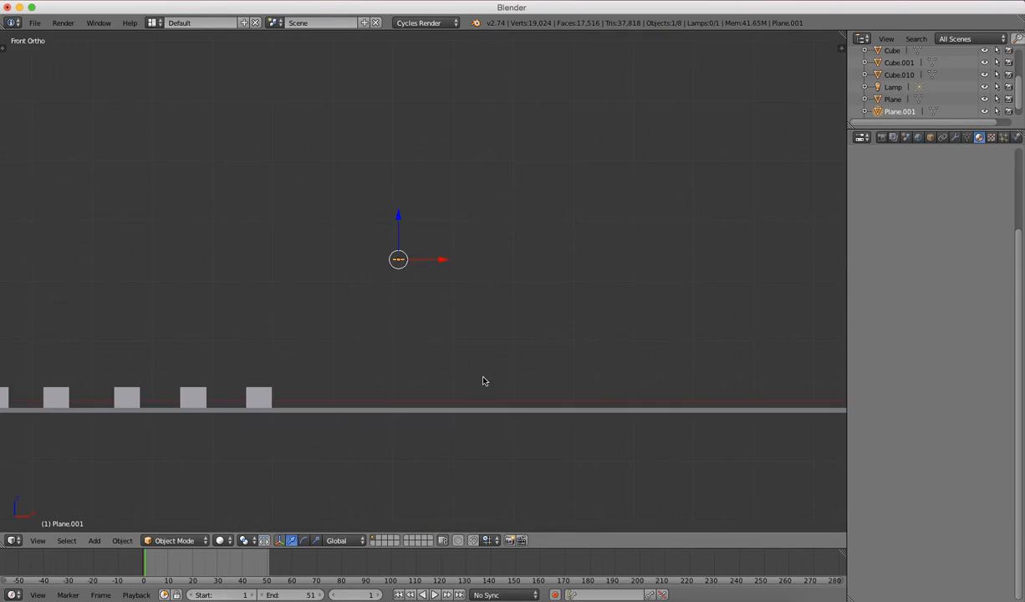
key(s)
click(765, 209)
scroll(171, 268, down, 7)
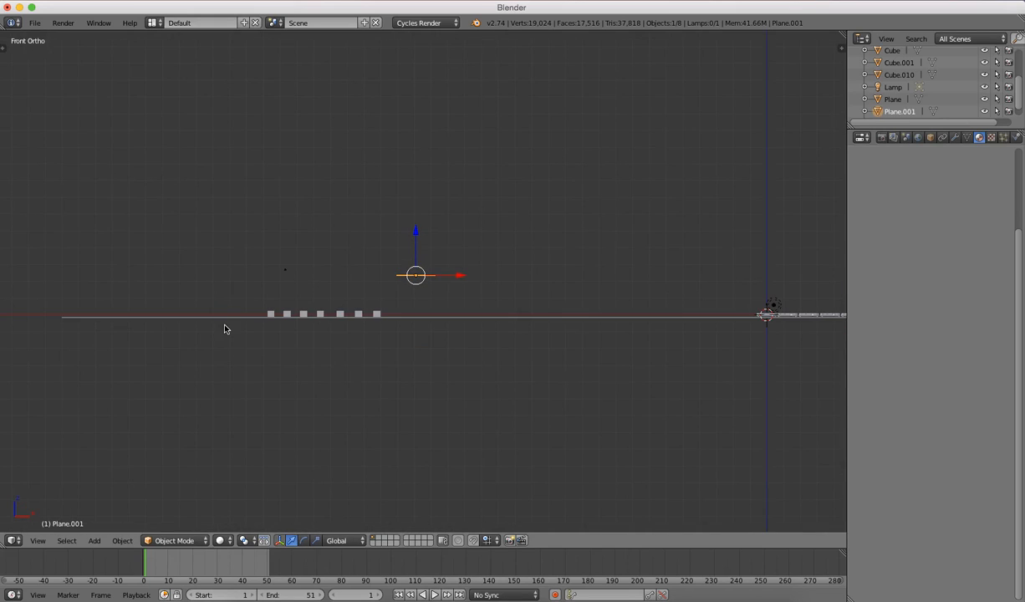
key(s)
key(x)
click(479, 75)
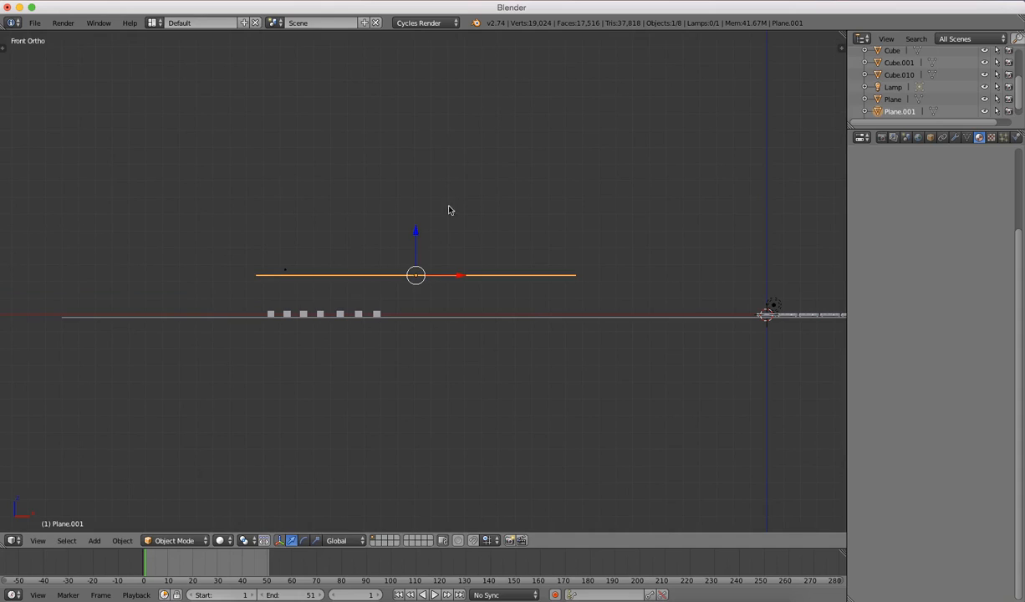
In the camera view, lower the plane slightly along Z while keeping it outside the camera frame.
key(KP_0)
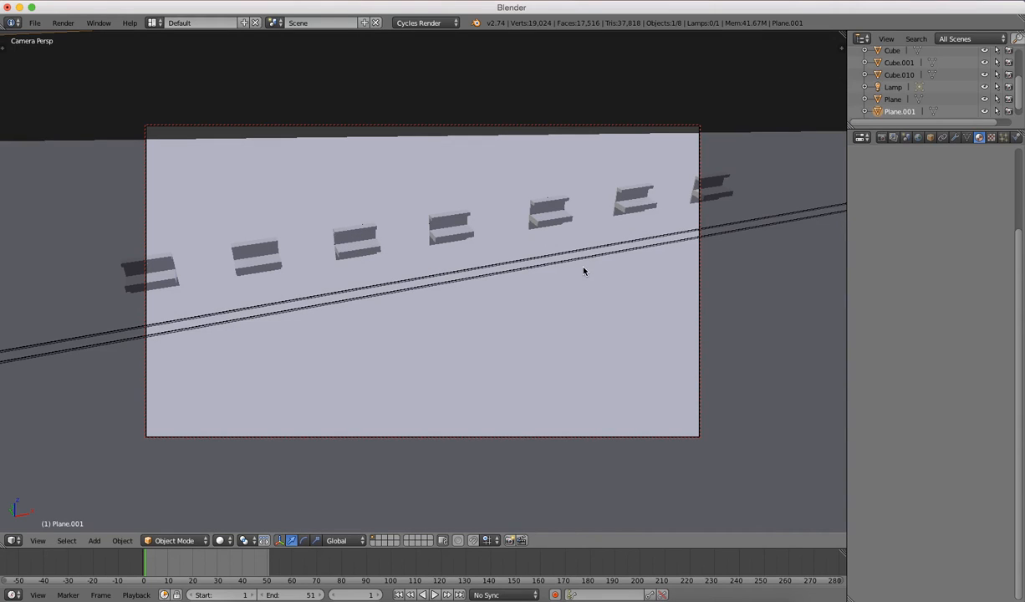
key(g)
key(z)
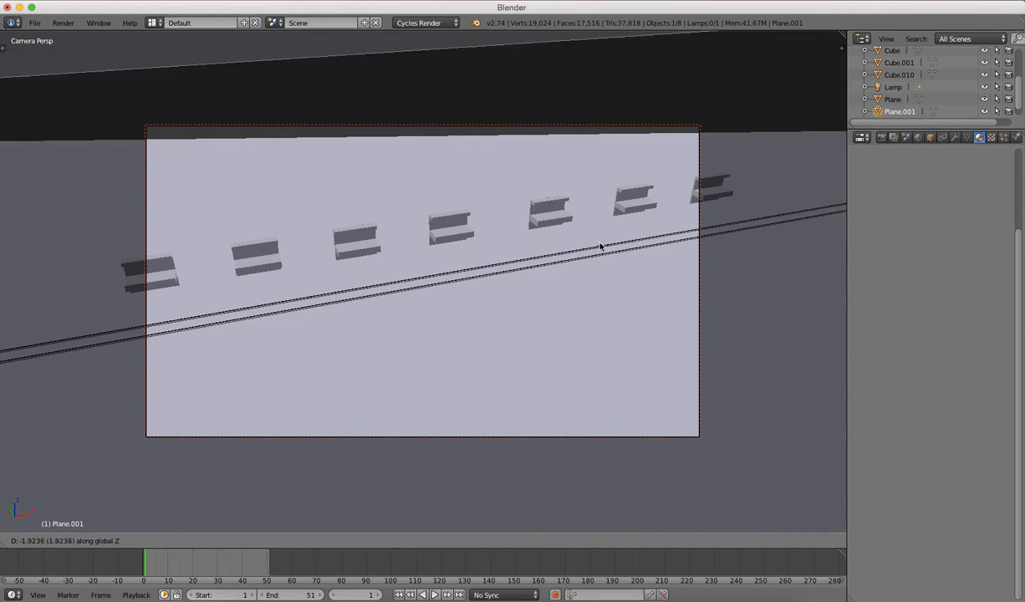
click(561, 229)
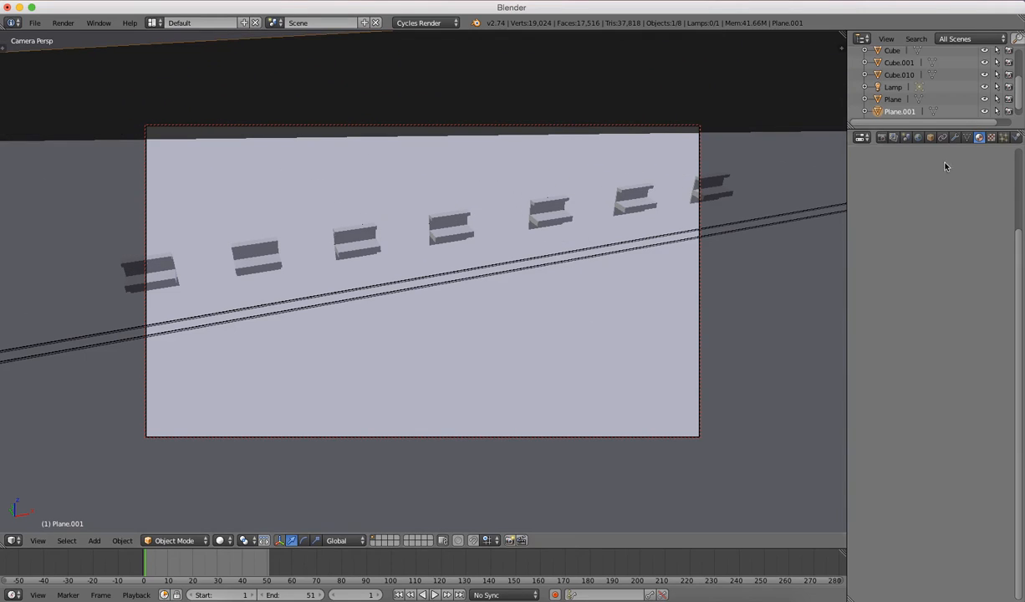
Create a new material for the overhead plane and set its surface shader to Emission.
click(919, 218)
click(918, 365)
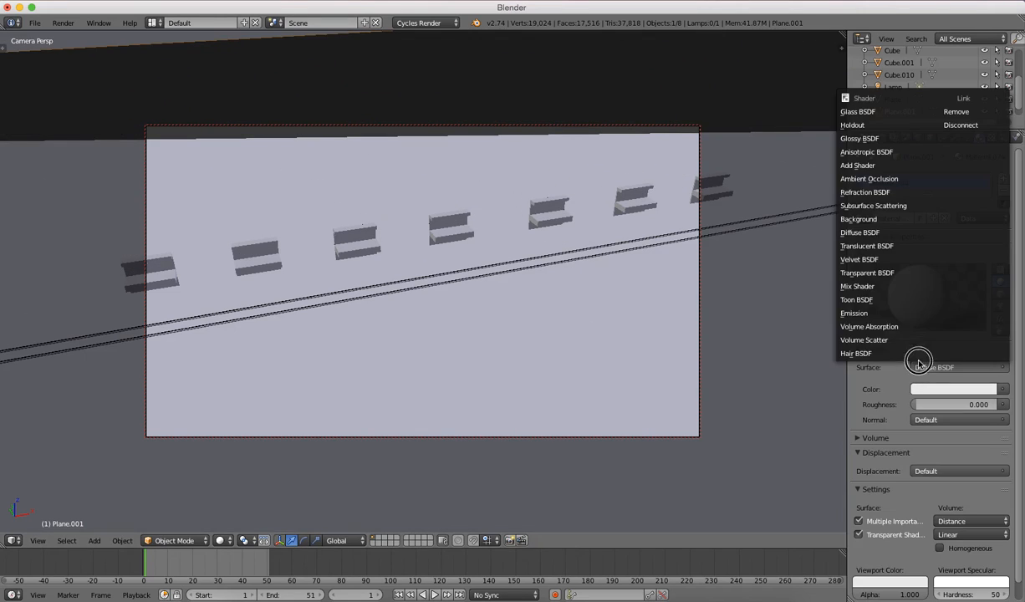
click(882, 309)
Preview the animation with rendered shading, check frame 50, and return to solid shading at the first frame.
key(shift+z)
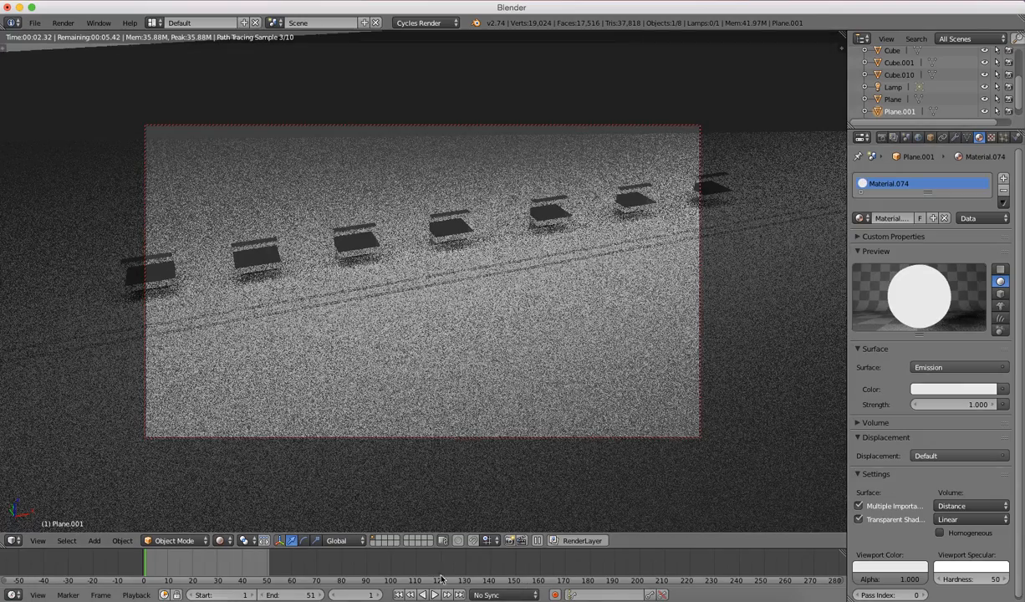
click(432, 595)
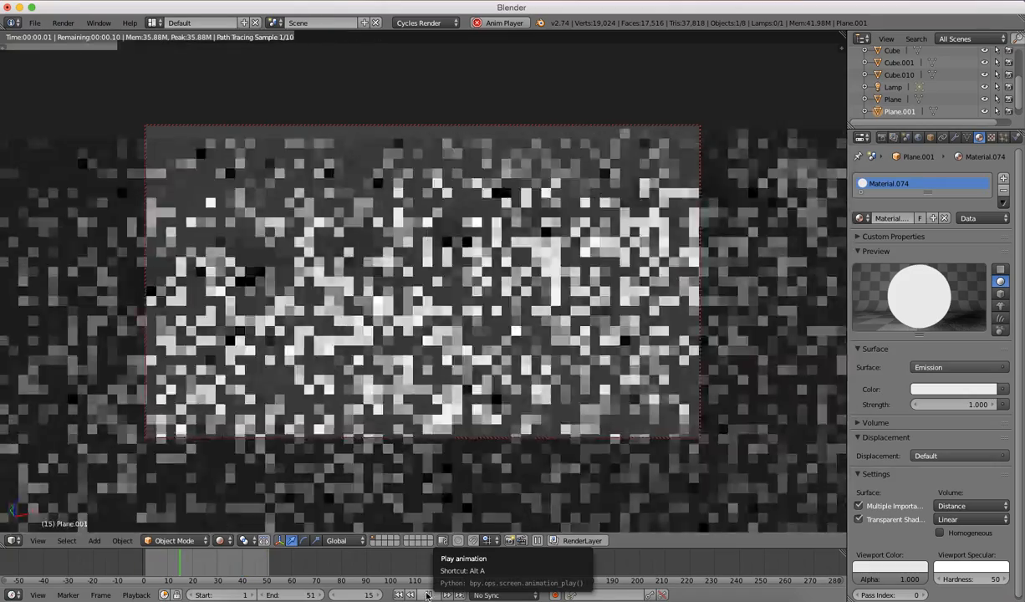
click(426, 595)
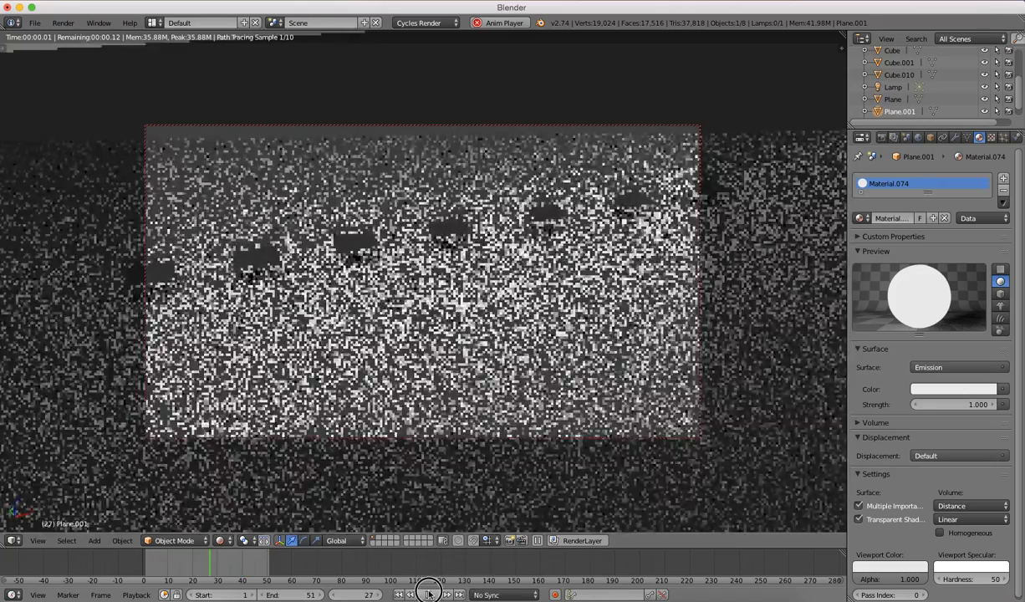
mouse_move(283, 568)
mouse_down()
mouse_move(252, 569)
mouse_move(268, 568)
mouse_up()
key(shift+z)
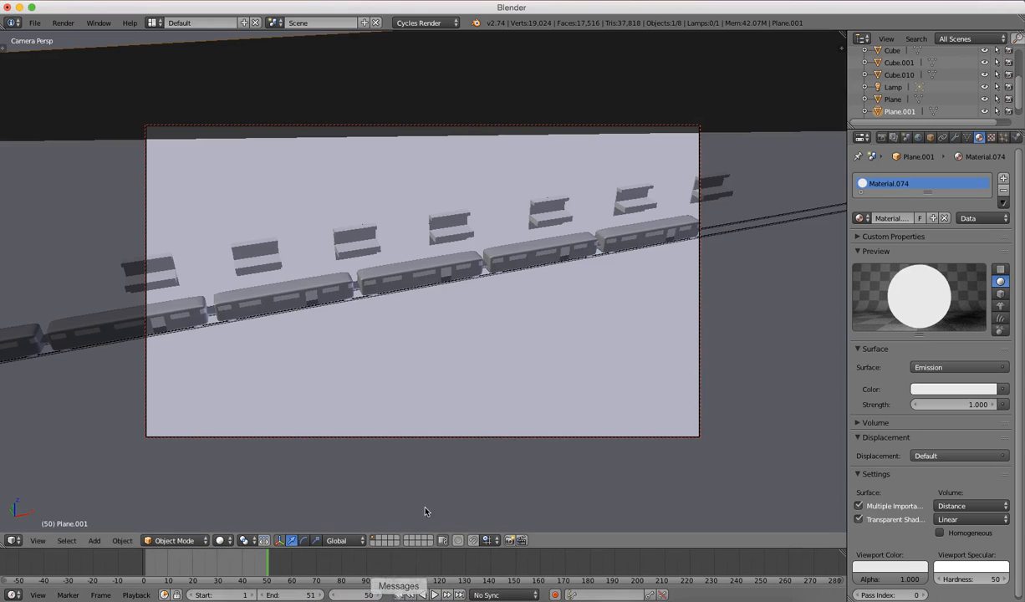
click(398, 594)
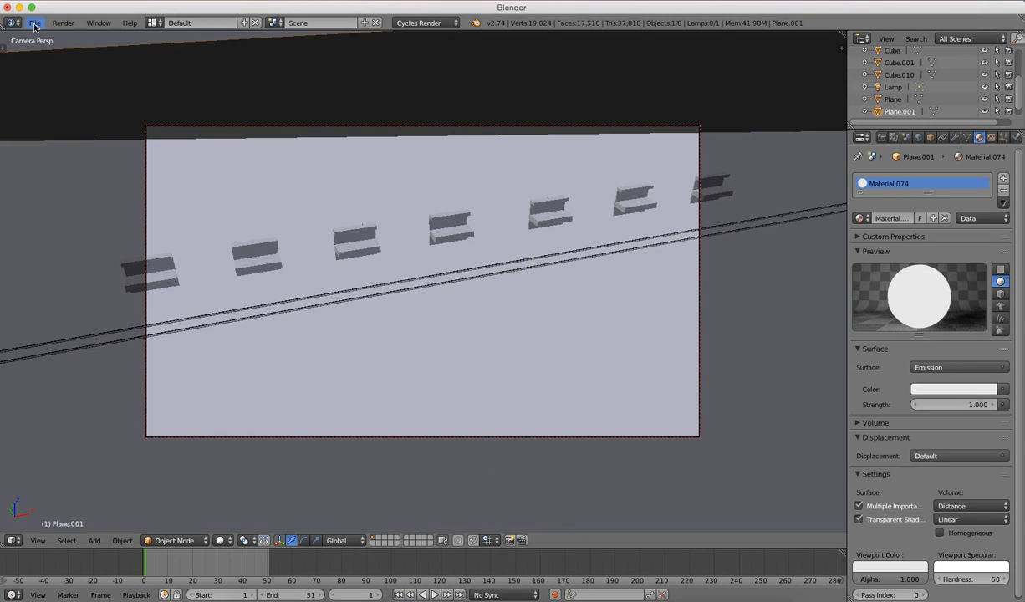
Save the scene in the control folder as a new file named Train.001.blend.
key(t)
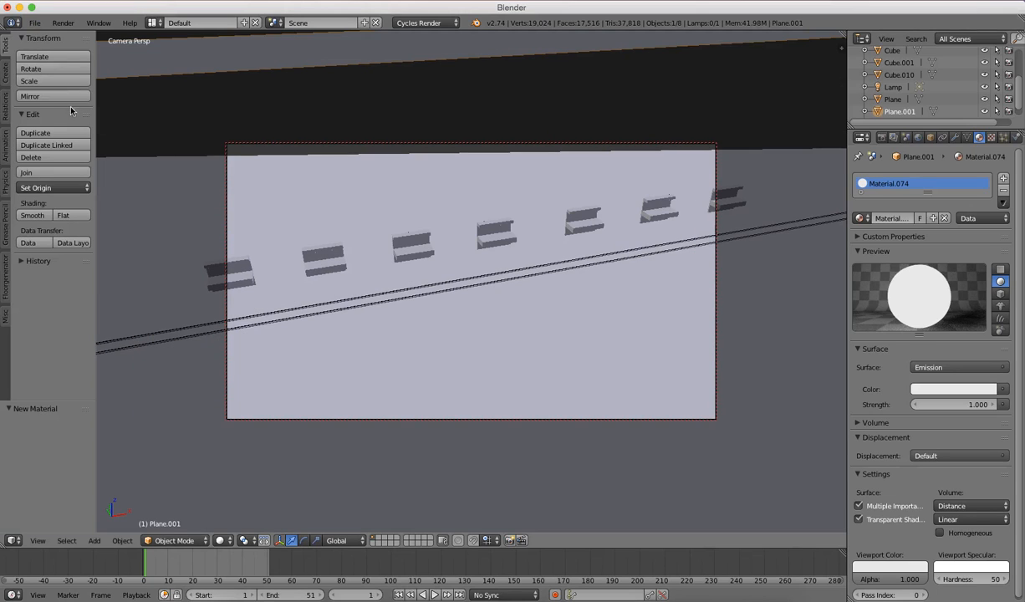
click(34, 23)
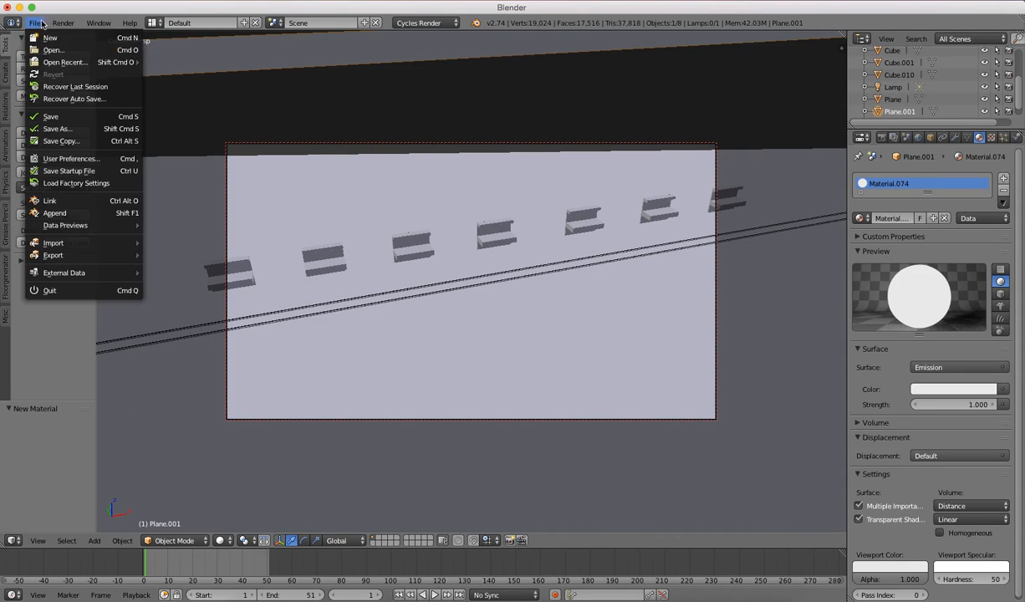
click(58, 130)
click(159, 68)
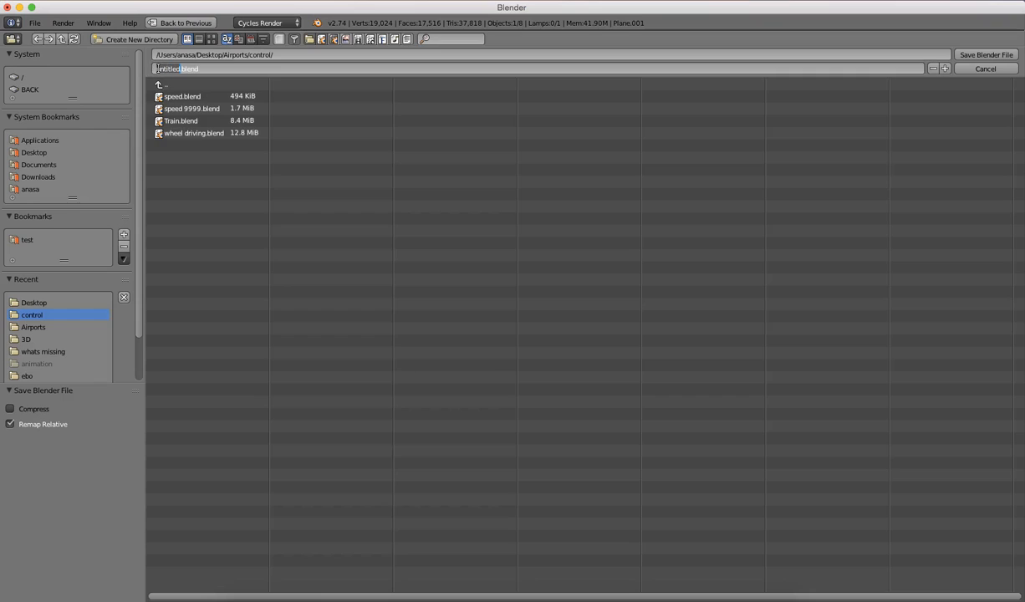
key(BackSpace)
text(Train)
key(Return)
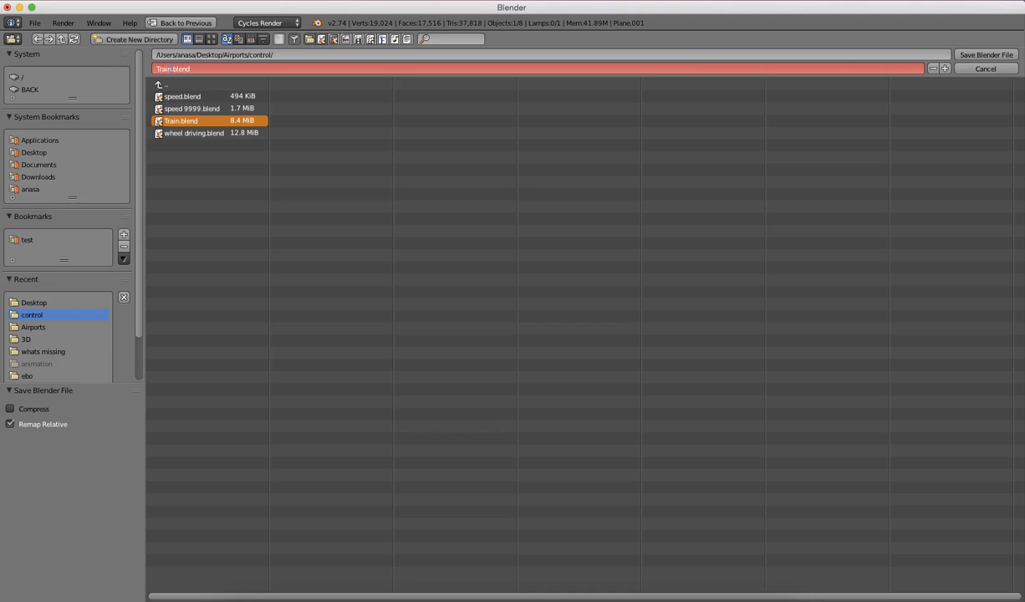
key(Return)
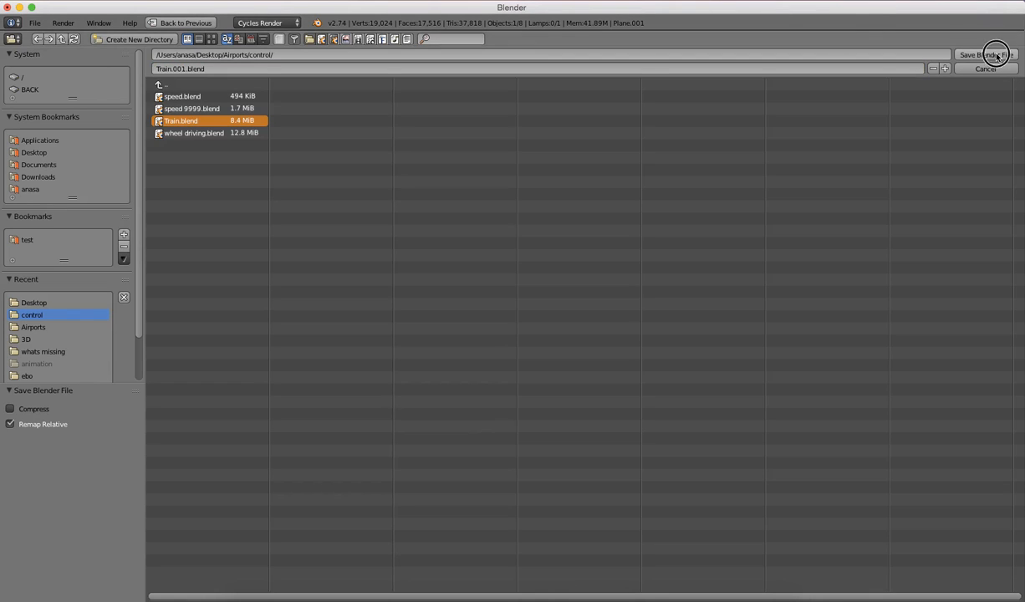
click(963, 57)
Set the render output file format to QuickTime.
click(894, 137)
click(882, 137)
scroll(891, 486, down, 3)
click(883, 381)
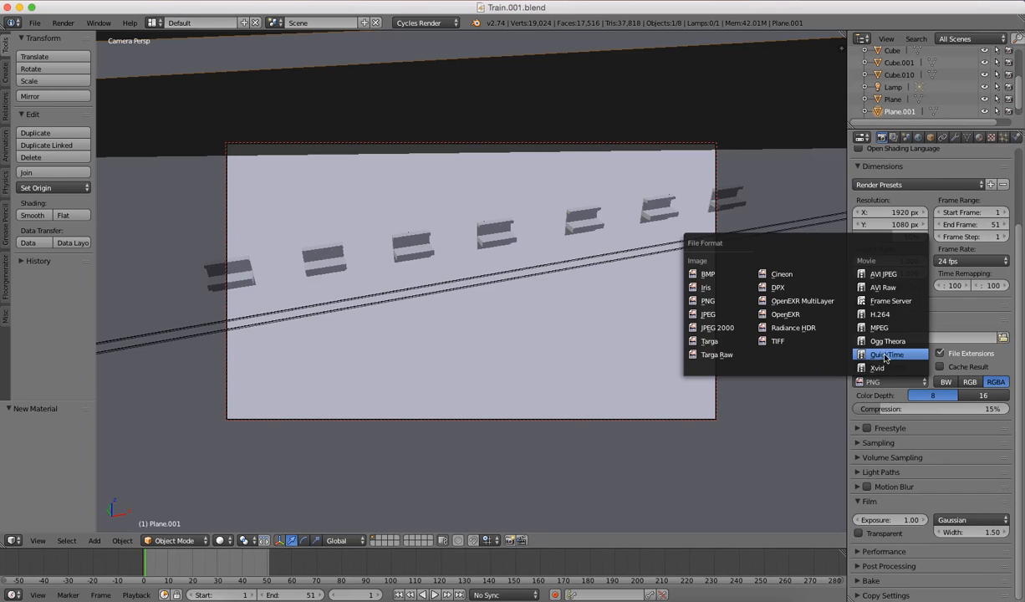
click(850, 342)
click(892, 383)
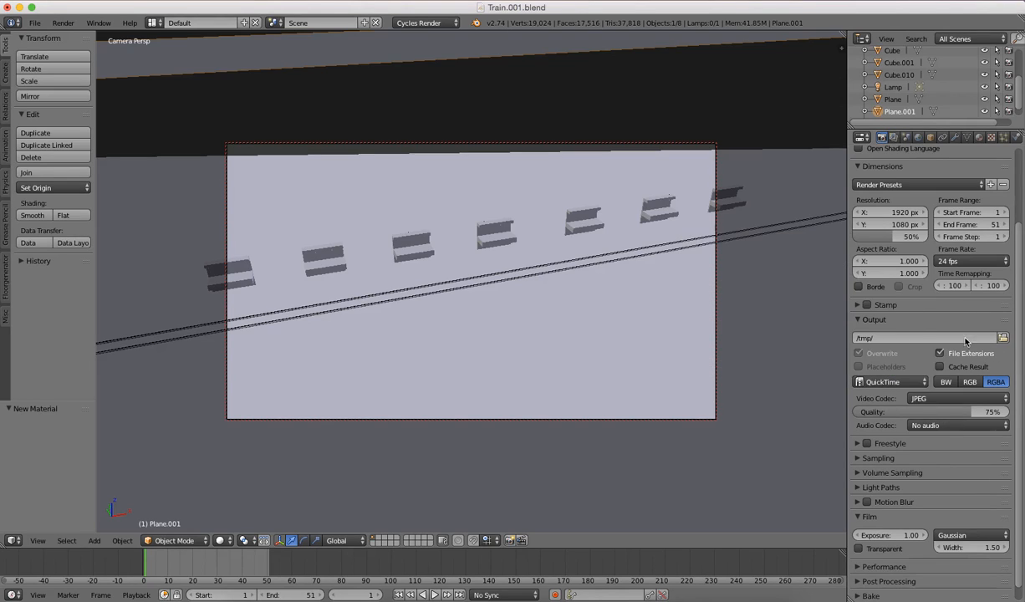
Choose the Desktop folder as the render output location.
click(1004, 339)
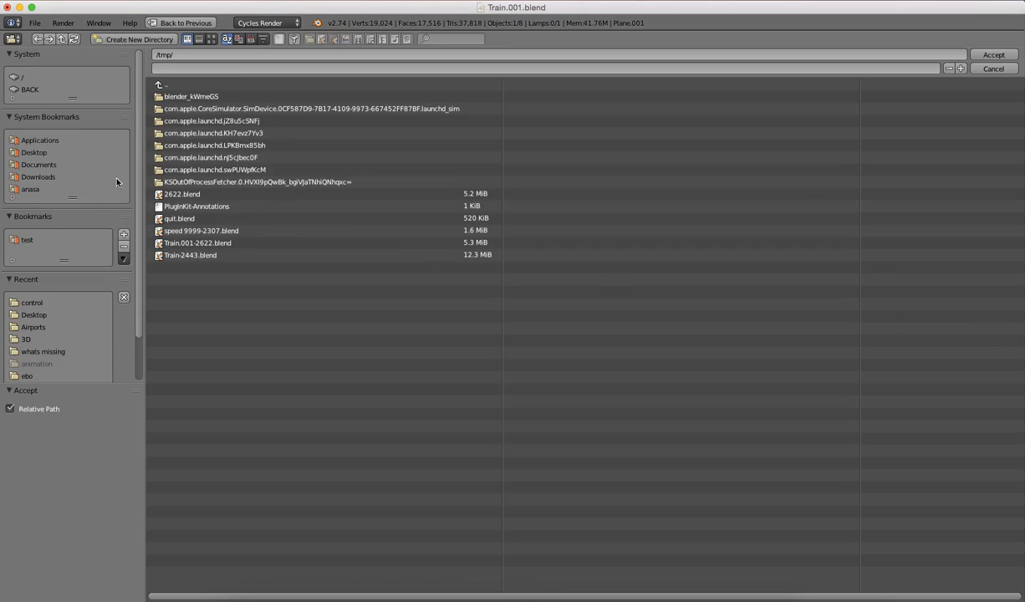
click(42, 153)
click(993, 54)
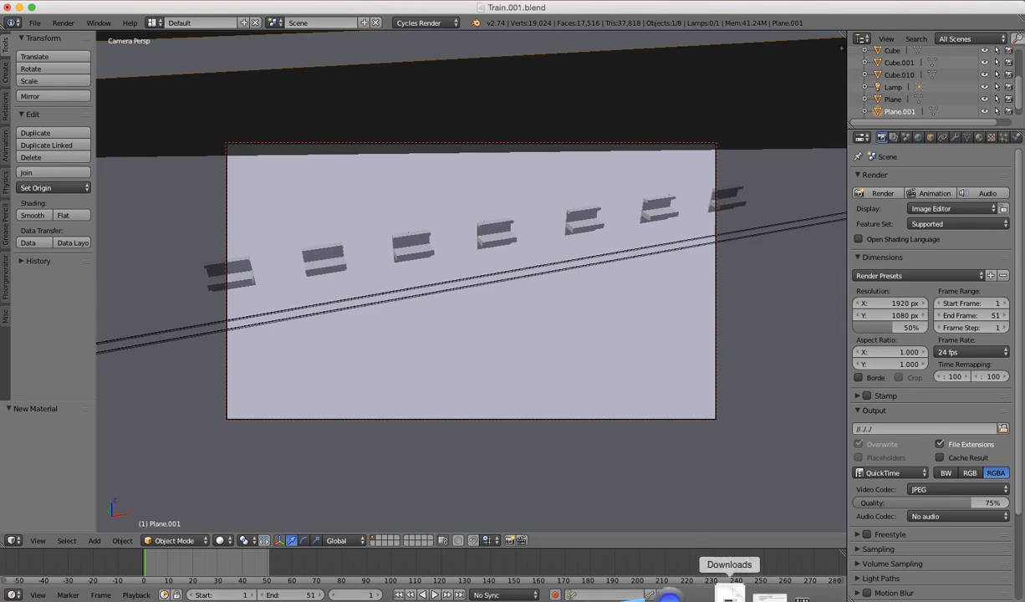
click(682, 594)
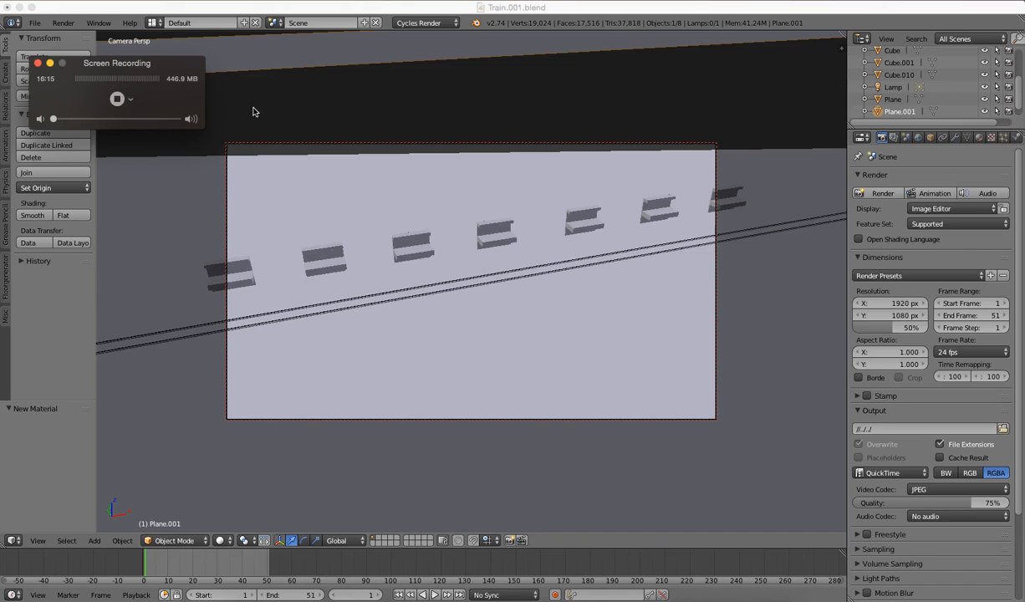
click(120, 100)
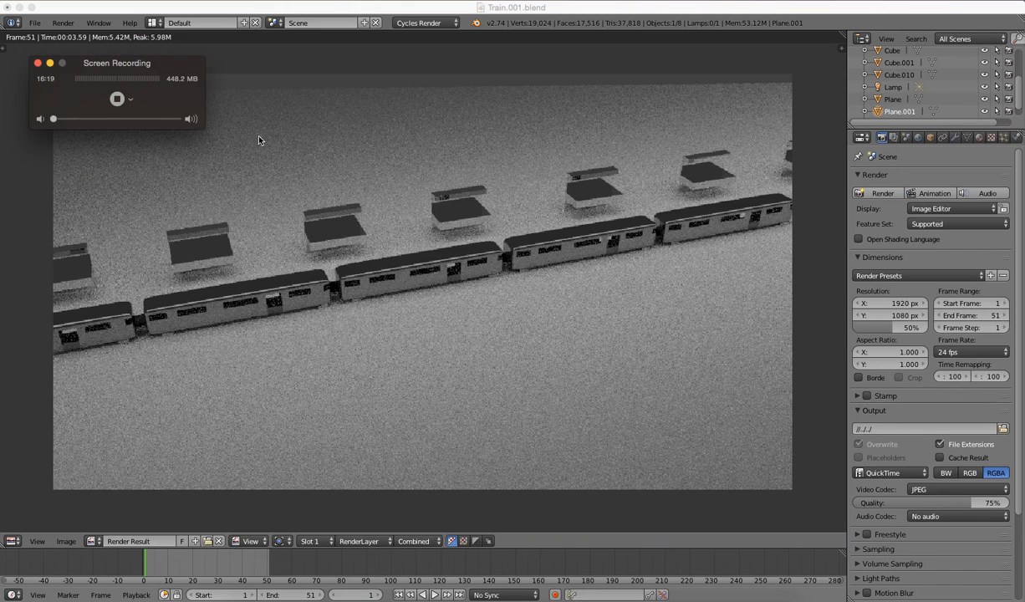
click(377, 201)
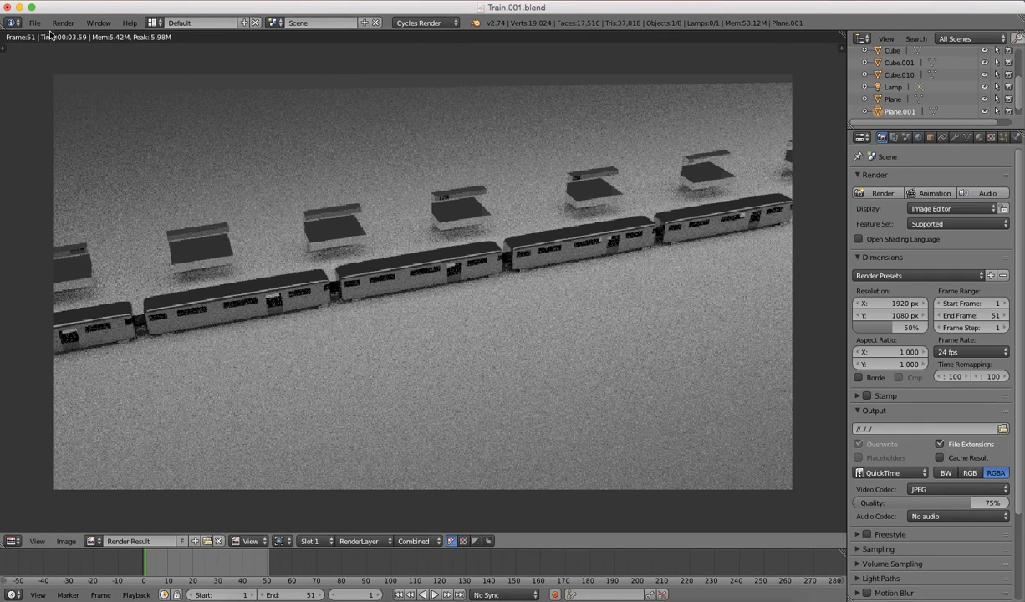
Minimize Blender, then open the rendered movie 0001-0051.mov from the desktop in QuickTime Player and play it.
click(20, 8)
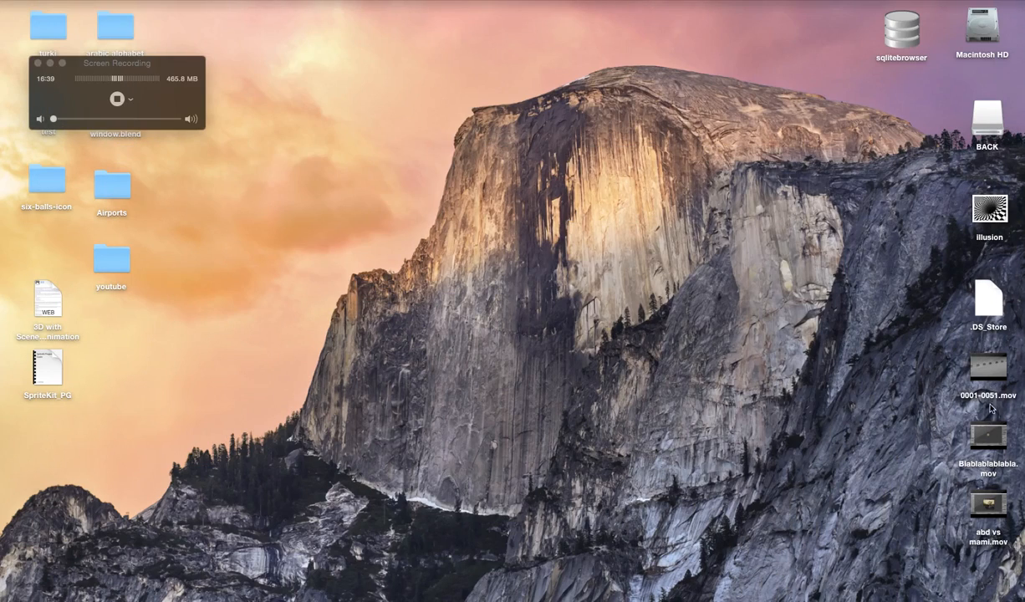
double_click(989, 366)
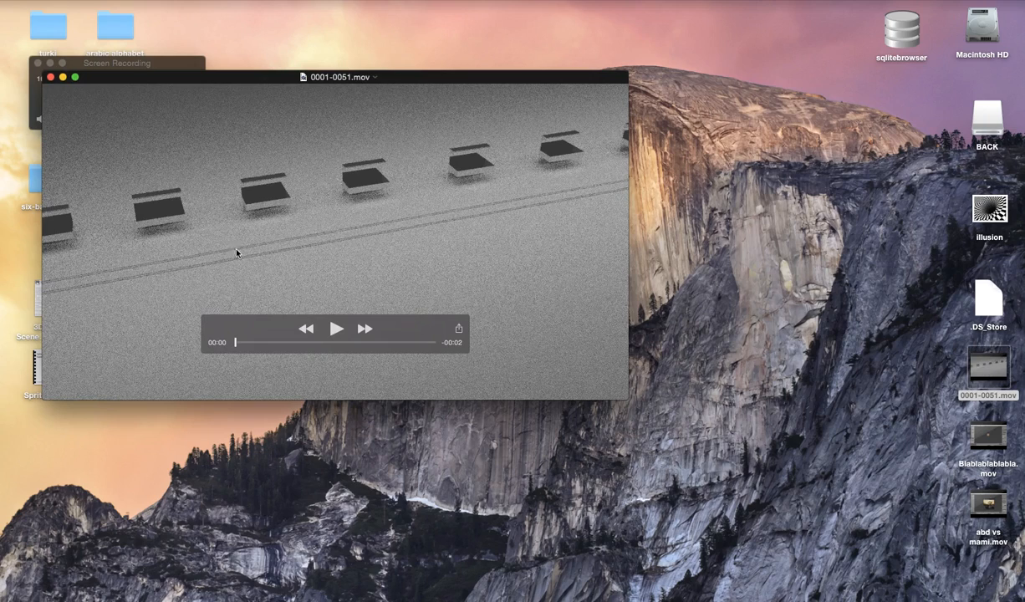
click(336, 329)
Restore the Blender window, replay the movie in front of it, and move the player window over the render result.
click(721, 591)
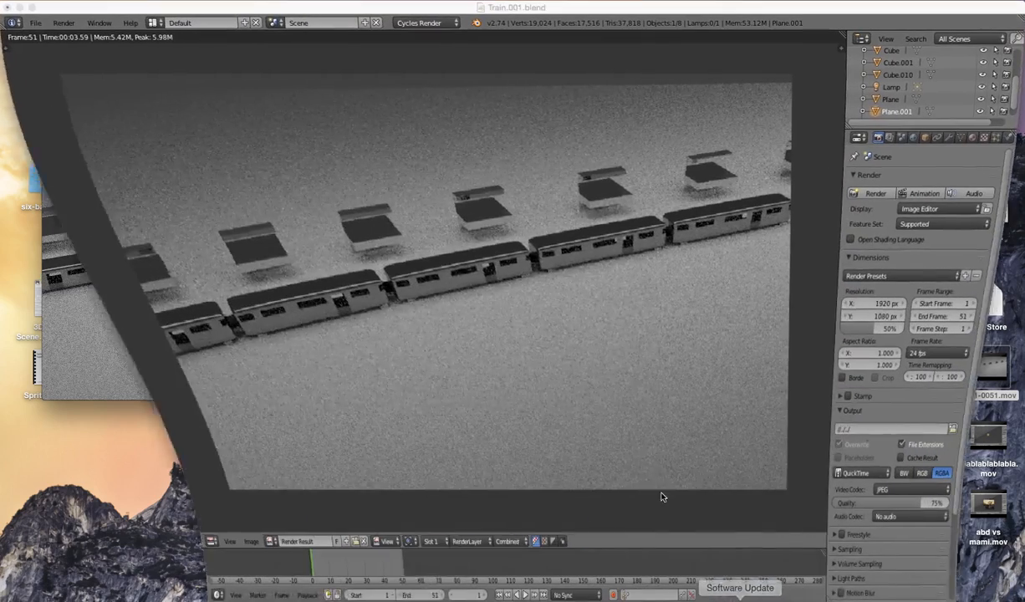
click(337, 331)
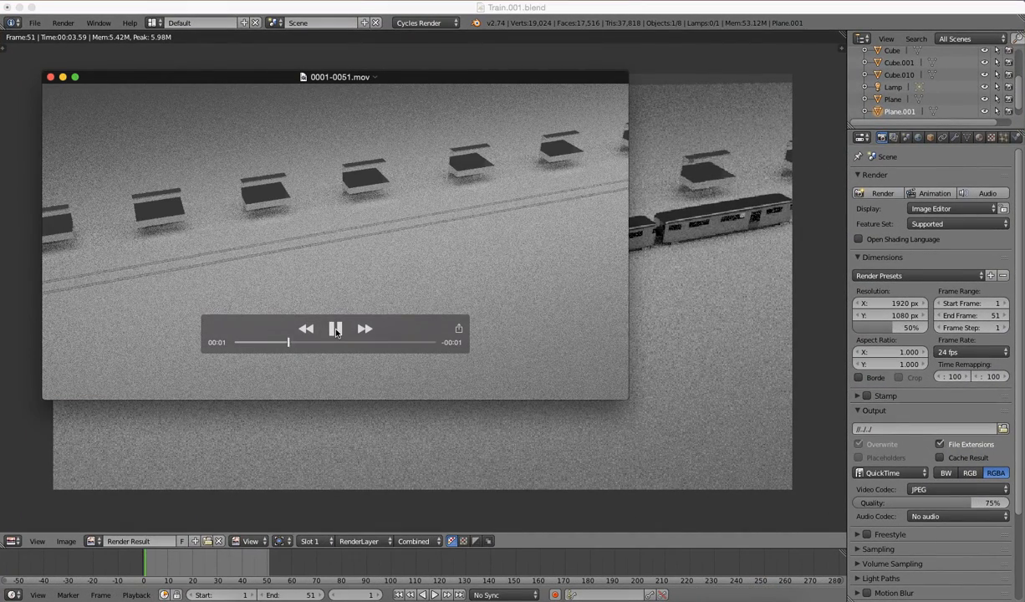
click(392, 79)
drag(392, 79, 486, 130)
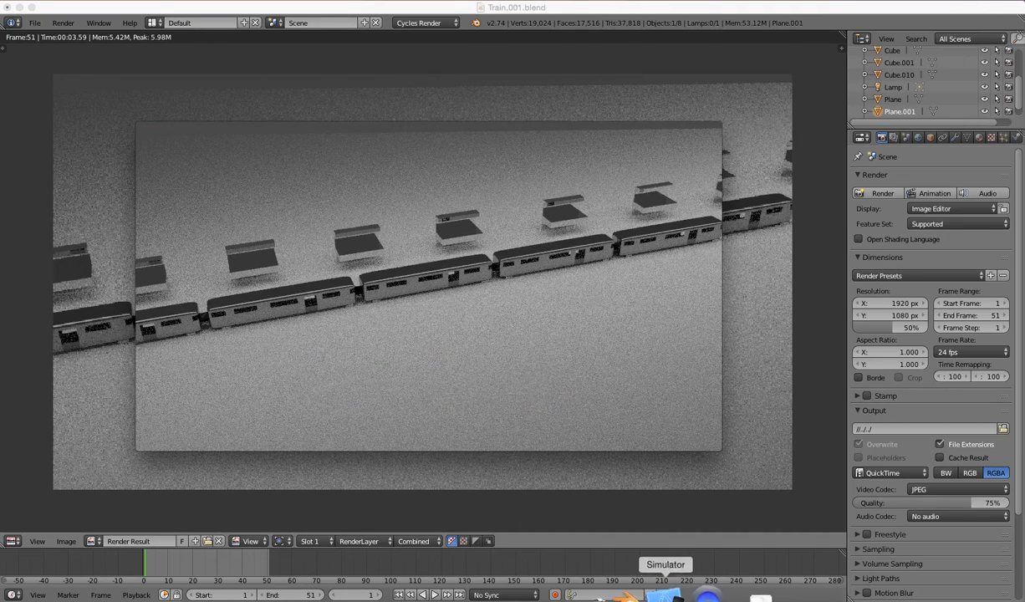
right_click(686, 596)
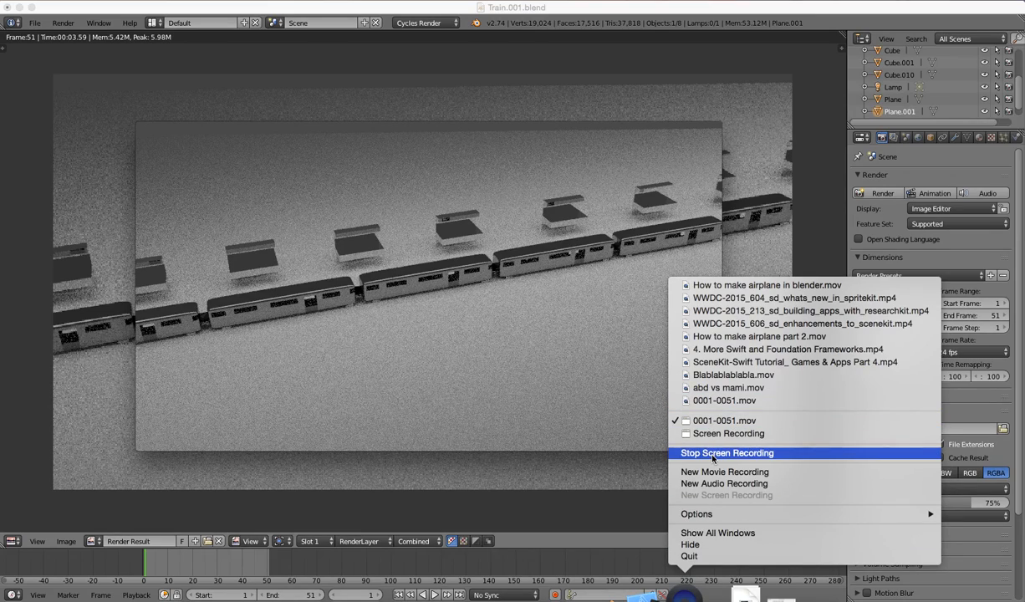